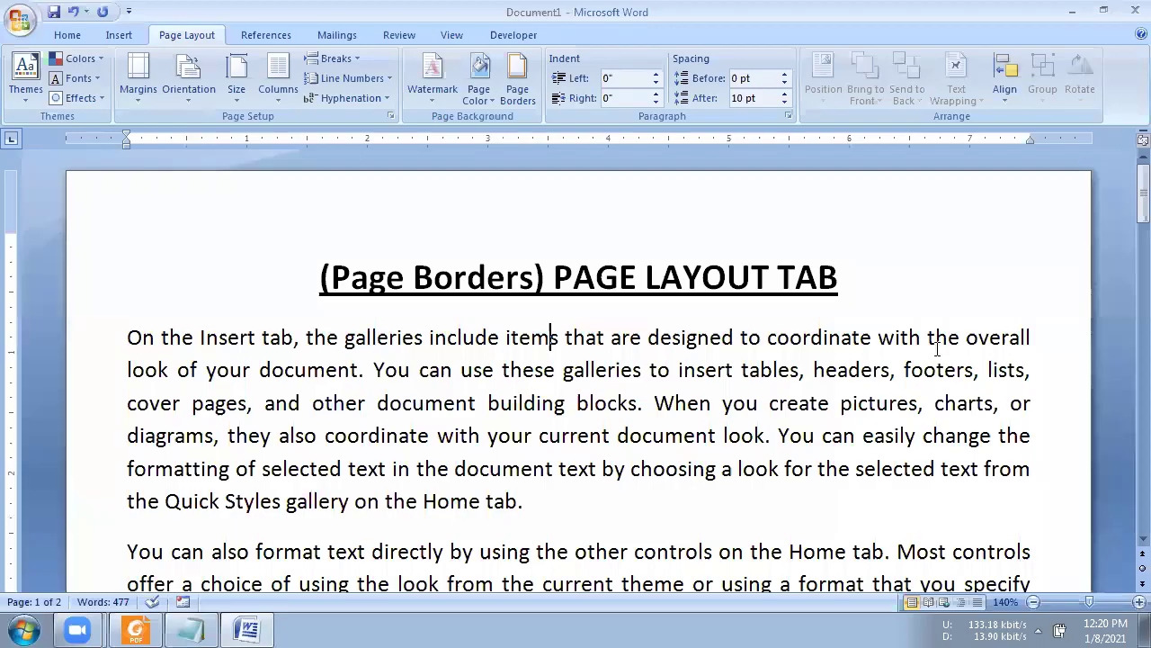
Select '(Page Borders)' in the title and zoom out to show both pages side by side.
{"action": "left_click", "coordinate": [595, 338]}
{"action": "left_click_drag", "start_coordinate": [319, 279], "coordinate": [542, 292]}
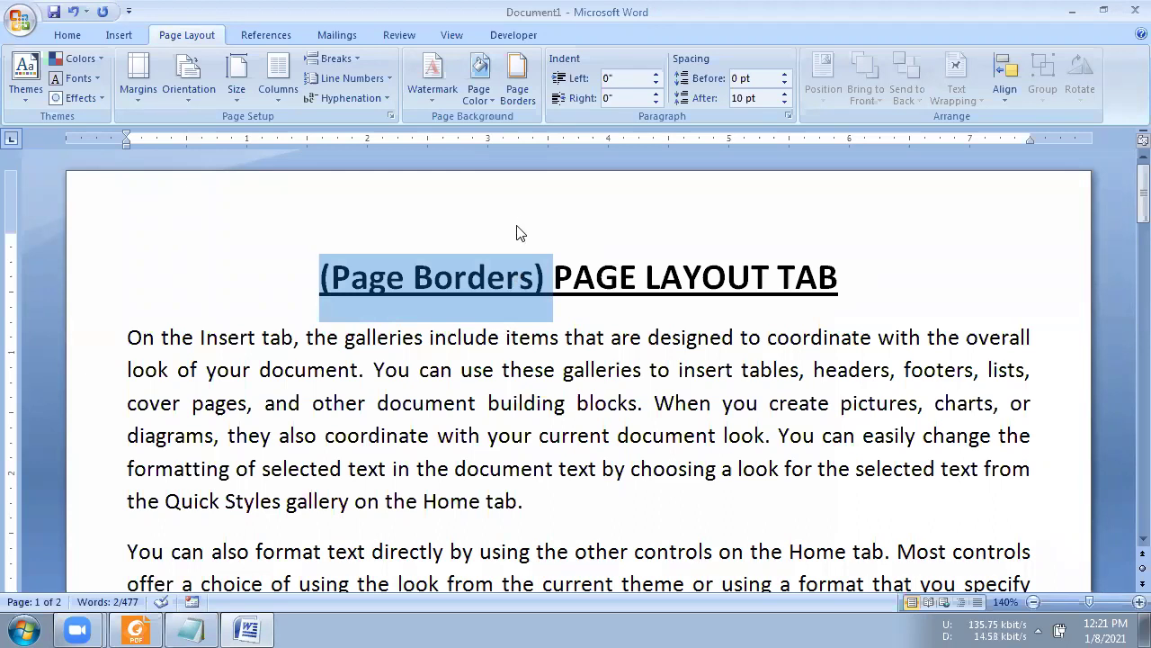
{"action": "left_click", "coordinate": [1033, 601]}
{"action": "left_click", "coordinate": [1034, 602]}
{"action": "left_click", "coordinate": [1034, 601]}
{"action": "left_click", "coordinate": [1033, 601]}
{"action": "left_click", "coordinate": [1033, 602]}
{"action": "left_click", "coordinate": [1033, 601]}
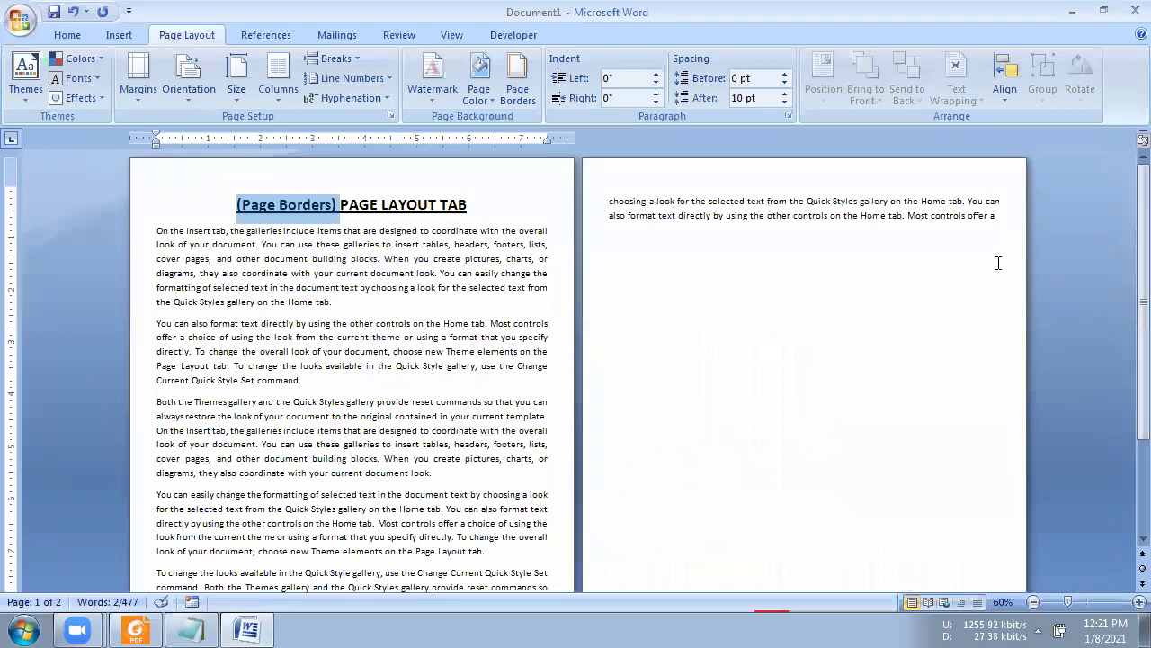
Copy the two-line passage on page 2 and paste it onto the blank line below.
{"action": "left_click_drag", "start_coordinate": [998, 217], "coordinate": [609, 199]}
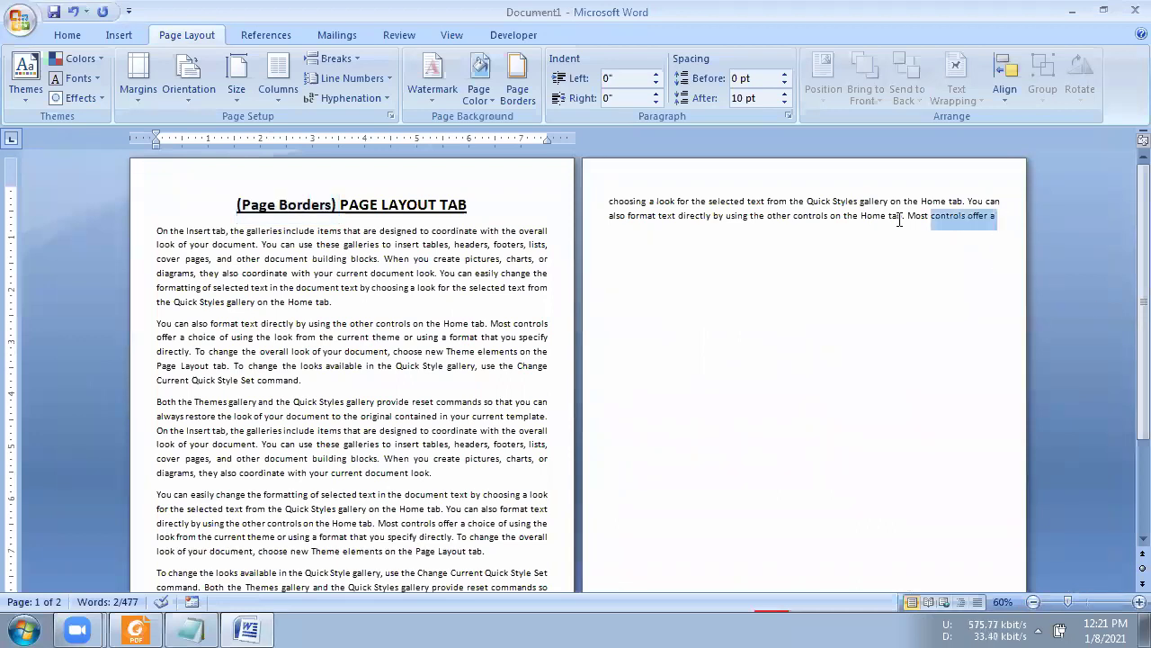
{"action": "key", "text": "ctrl+c"}
{"action": "left_click", "coordinate": [627, 237]}
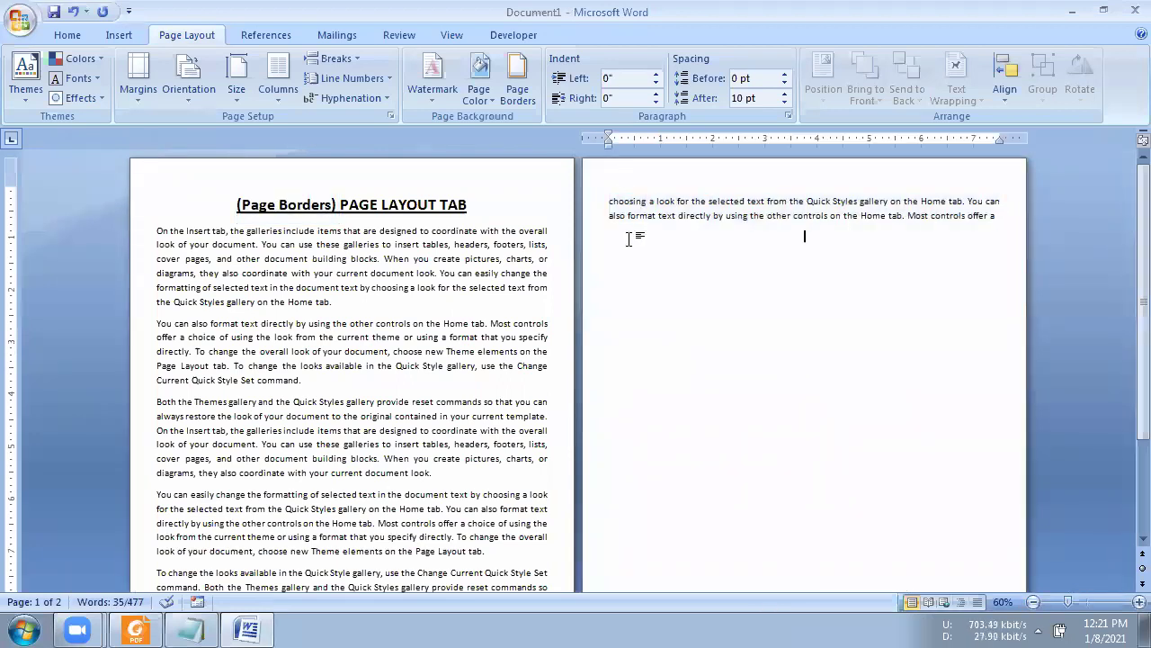
{"action": "key", "text": "ctrl+v"}
{"action": "key", "text": "ctrl+v"}
{"action": "key", "text": "ctrl+v"}
{"action": "key", "text": "ctrl+v"}
{"action": "key", "text": "ctrl+v"}
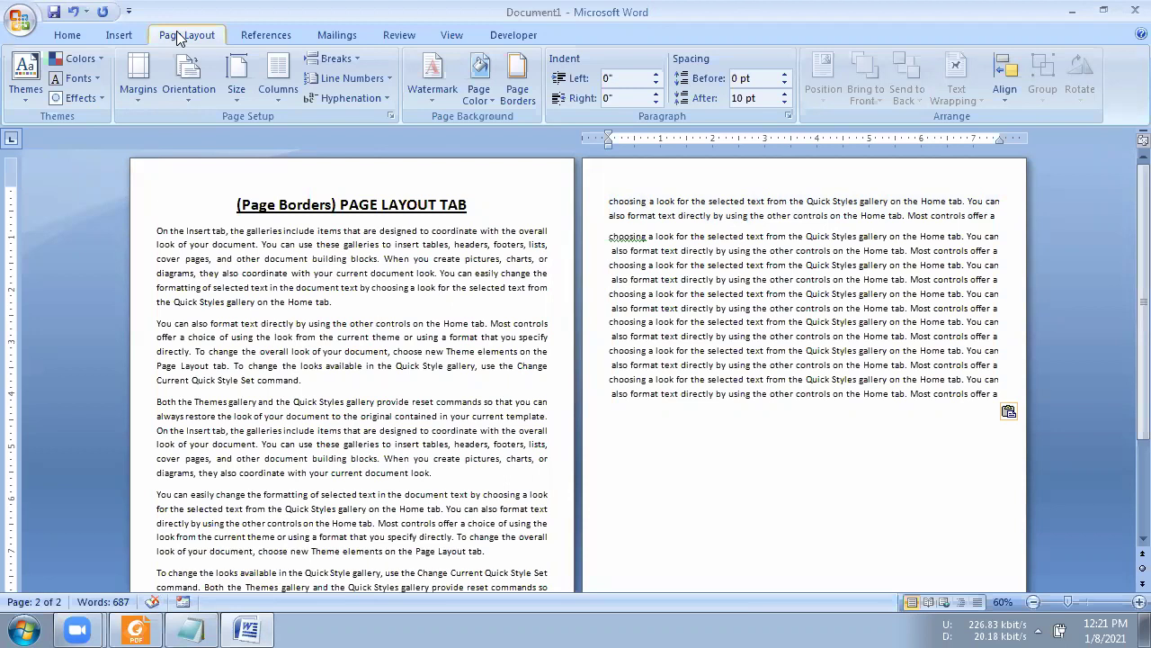
Open Borders and Shading and browse its Borders, Page Border and Shading tabs.
{"action": "left_click", "coordinate": [525, 104]}
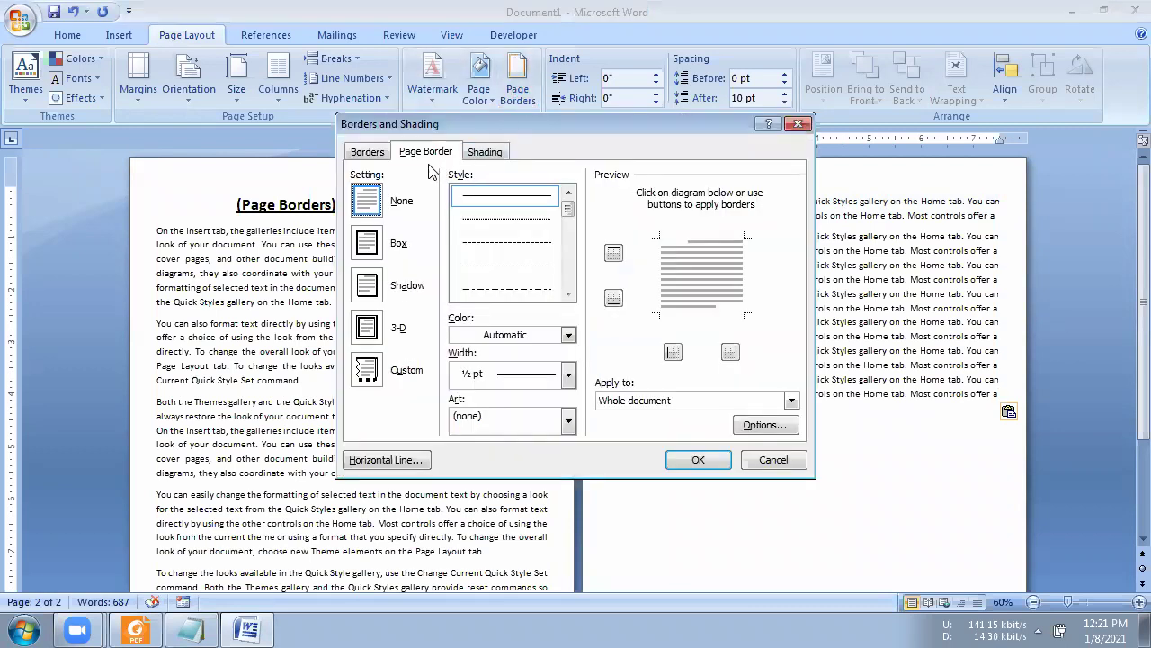
{"action": "left_click", "coordinate": [379, 153]}
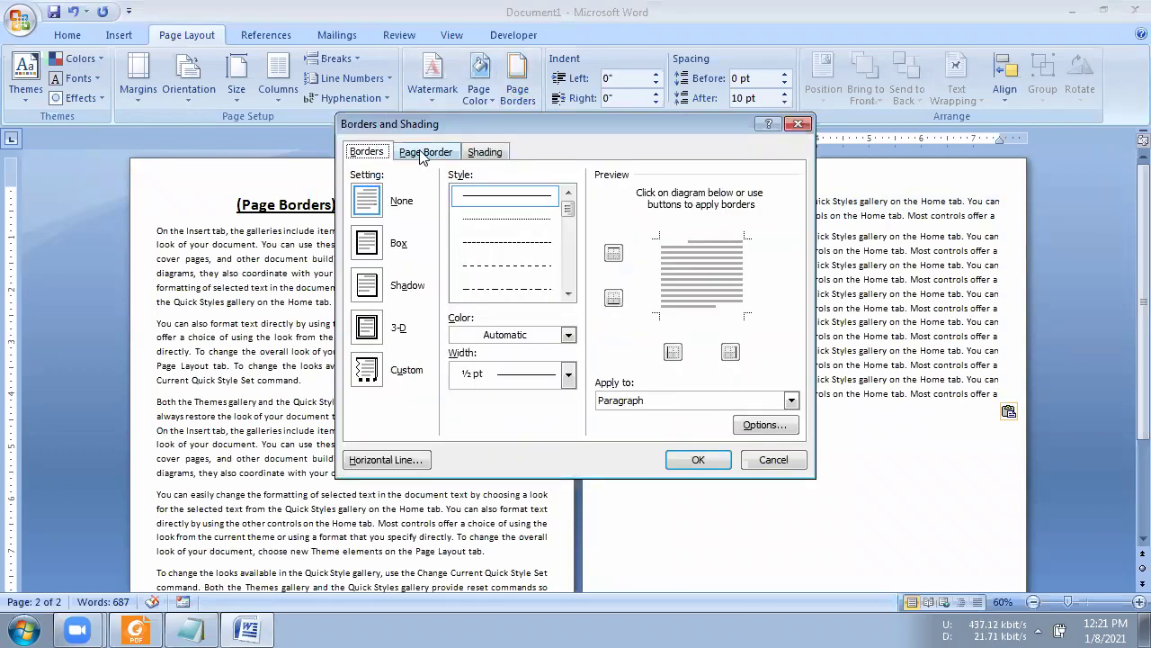
{"action": "left_click", "coordinate": [423, 153]}
{"action": "left_click", "coordinate": [491, 153]}
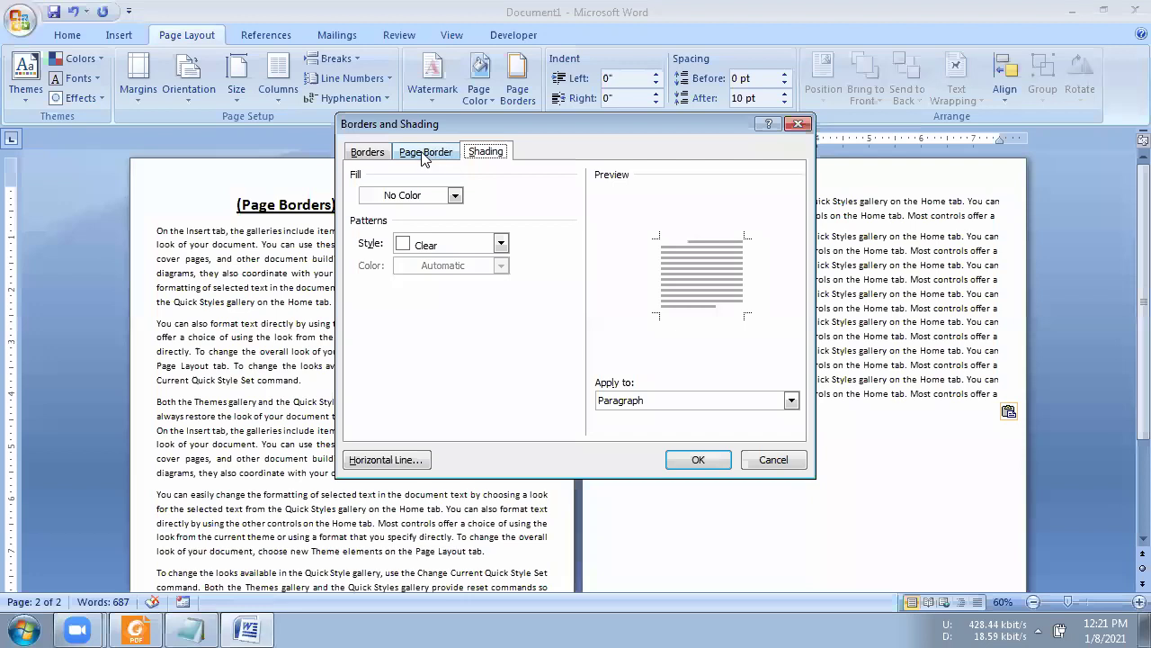
{"action": "left_click", "coordinate": [383, 153]}
{"action": "left_click", "coordinate": [421, 153]}
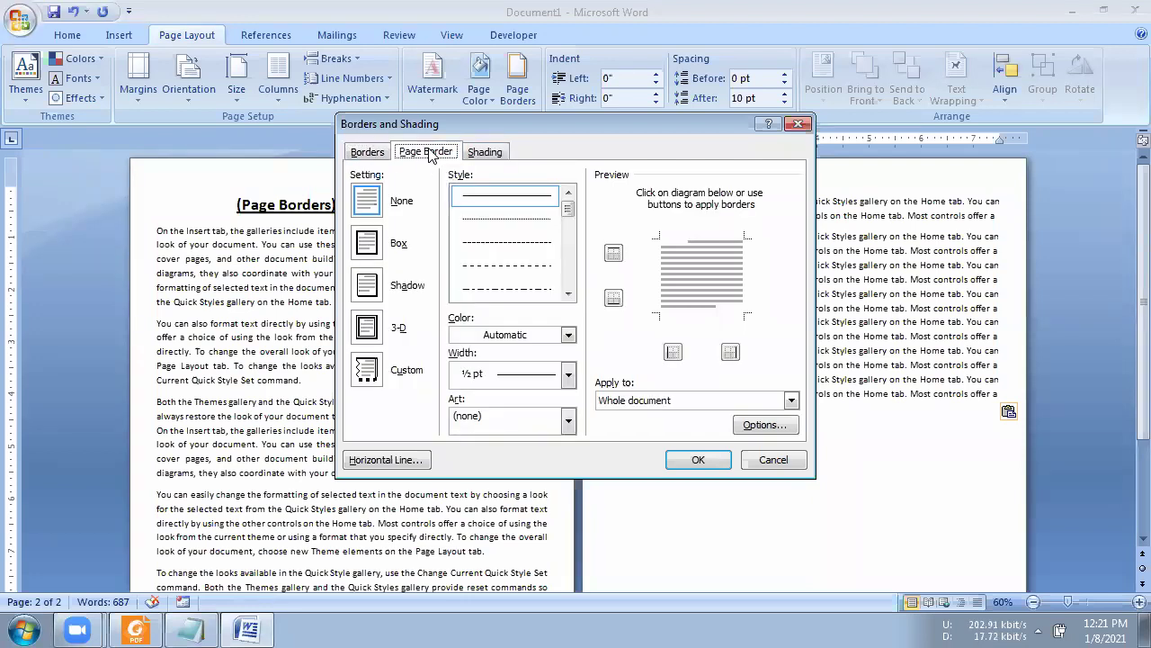
Choose the Box setting for the paragraph border on the Borders tab.
{"action": "left_click", "coordinate": [370, 154]}
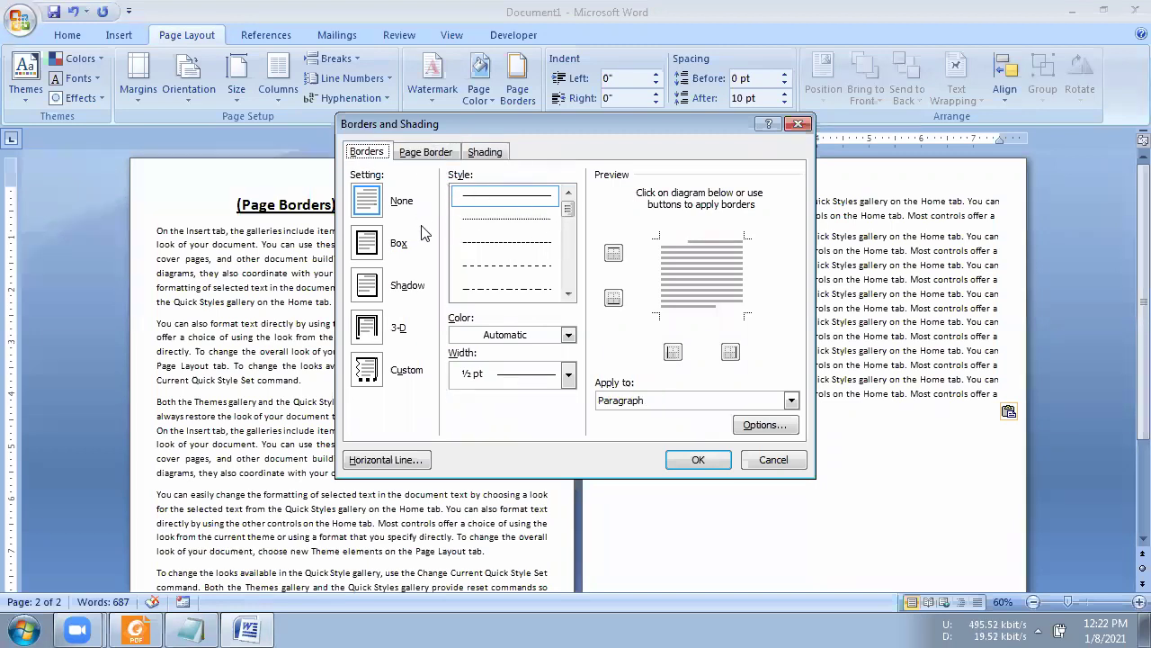
{"action": "left_click", "coordinate": [418, 153]}
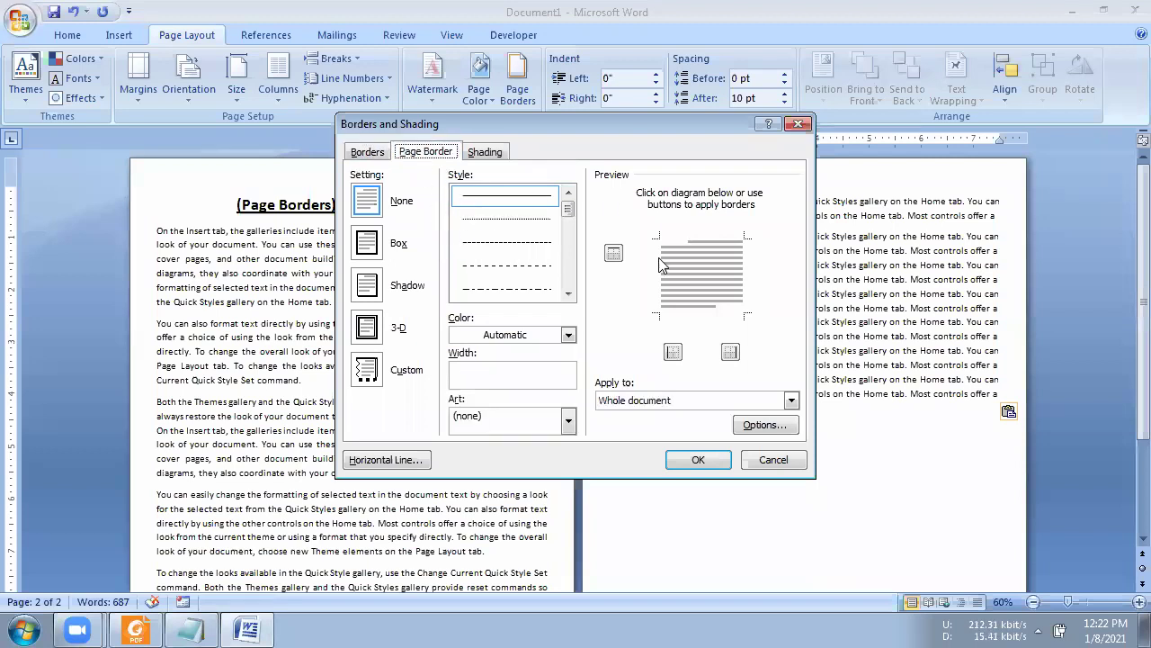
{"action": "left_click", "coordinate": [366, 154]}
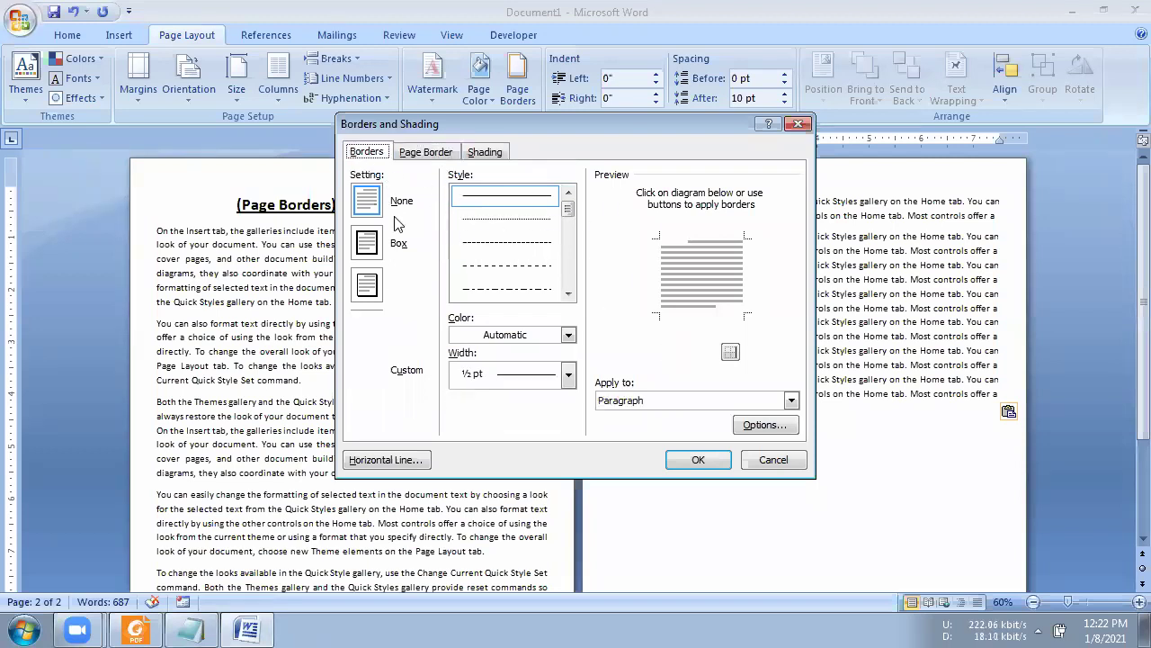
{"action": "left_click", "coordinate": [372, 250]}
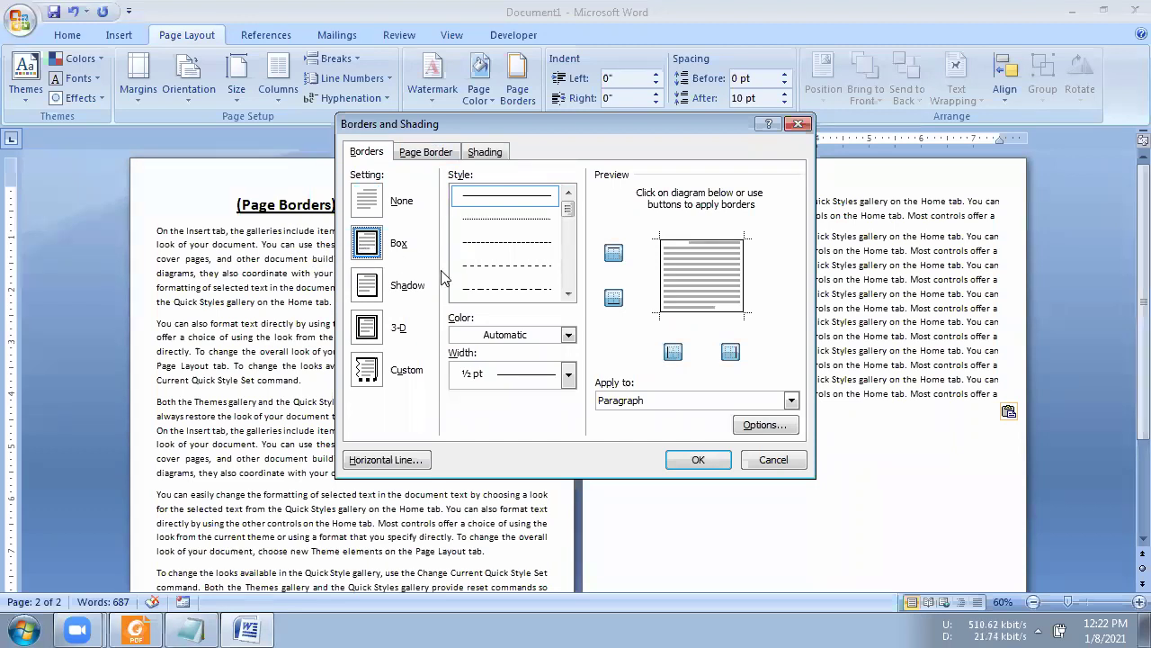
{"action": "left_click", "coordinate": [372, 155]}
{"action": "left_click", "coordinate": [423, 154]}
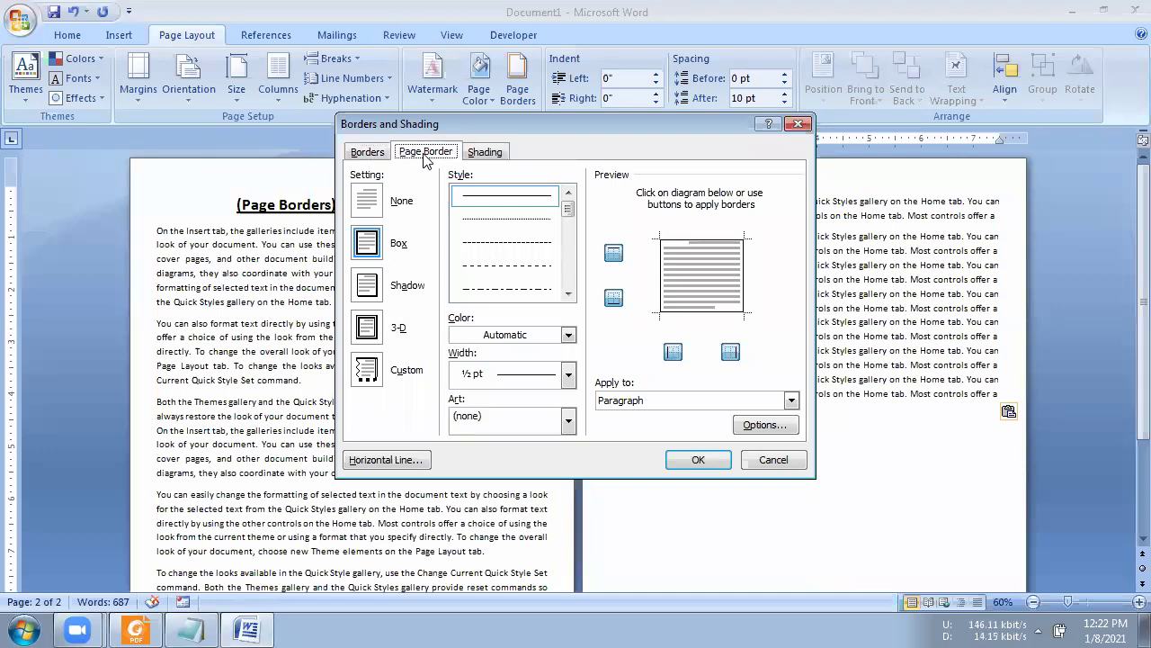
{"action": "left_click", "coordinate": [369, 153]}
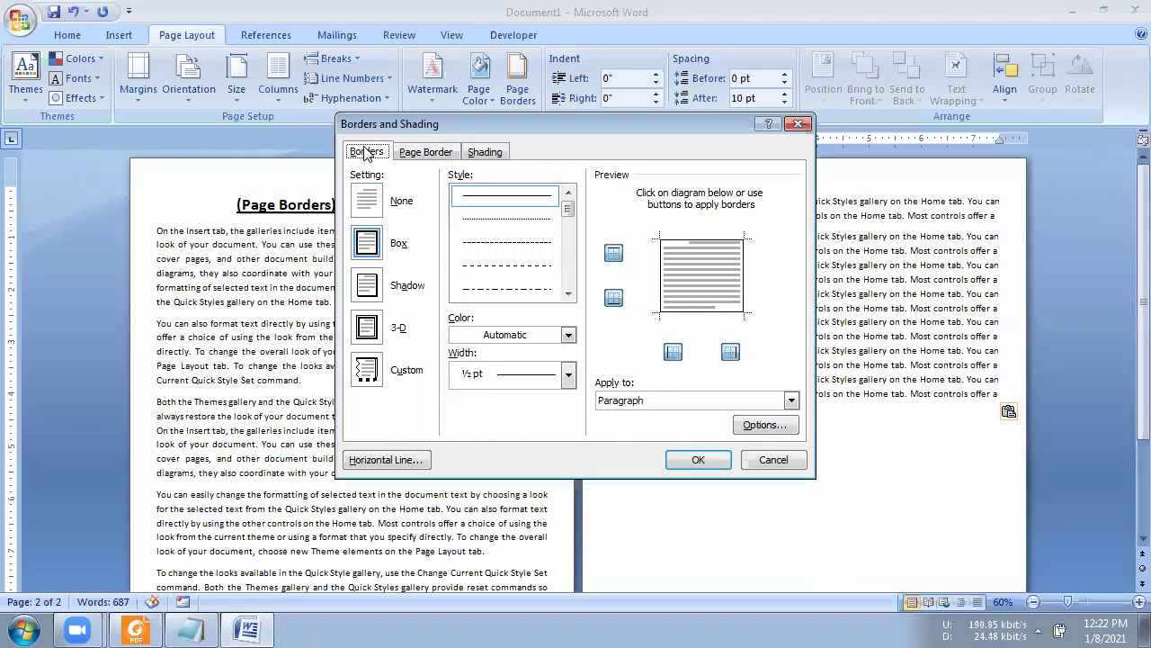
Preview the None, Shadow, 3-D and Custom page borders, then apply a plain Box page border.
{"action": "left_click", "coordinate": [427, 154]}
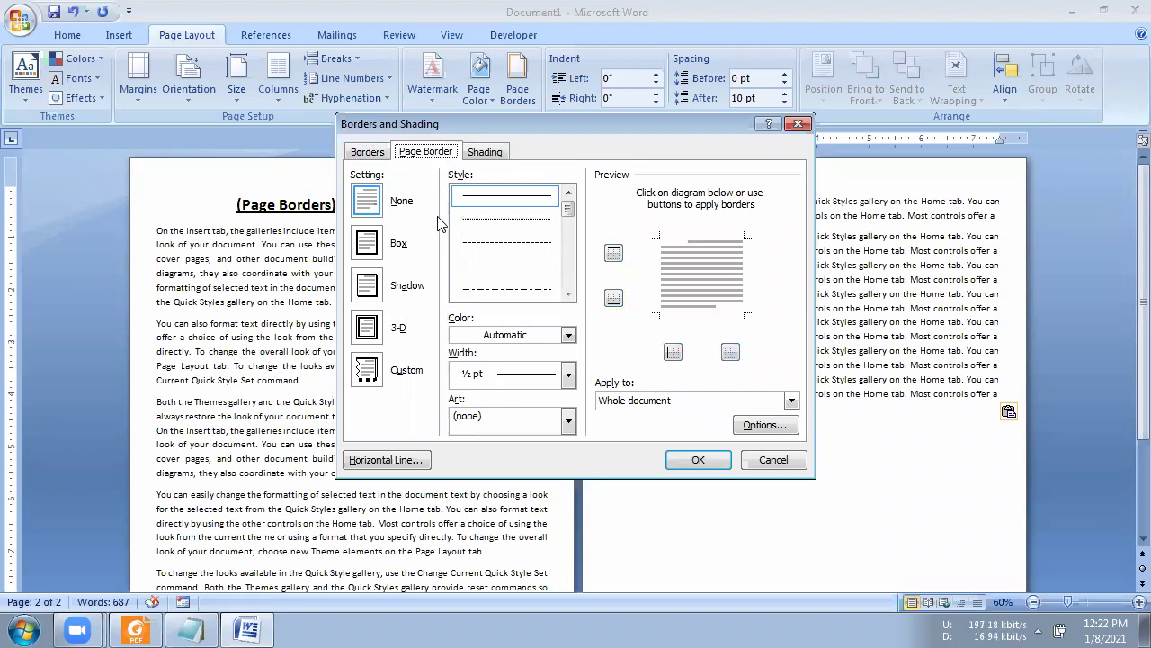
{"action": "left_click", "coordinate": [369, 203]}
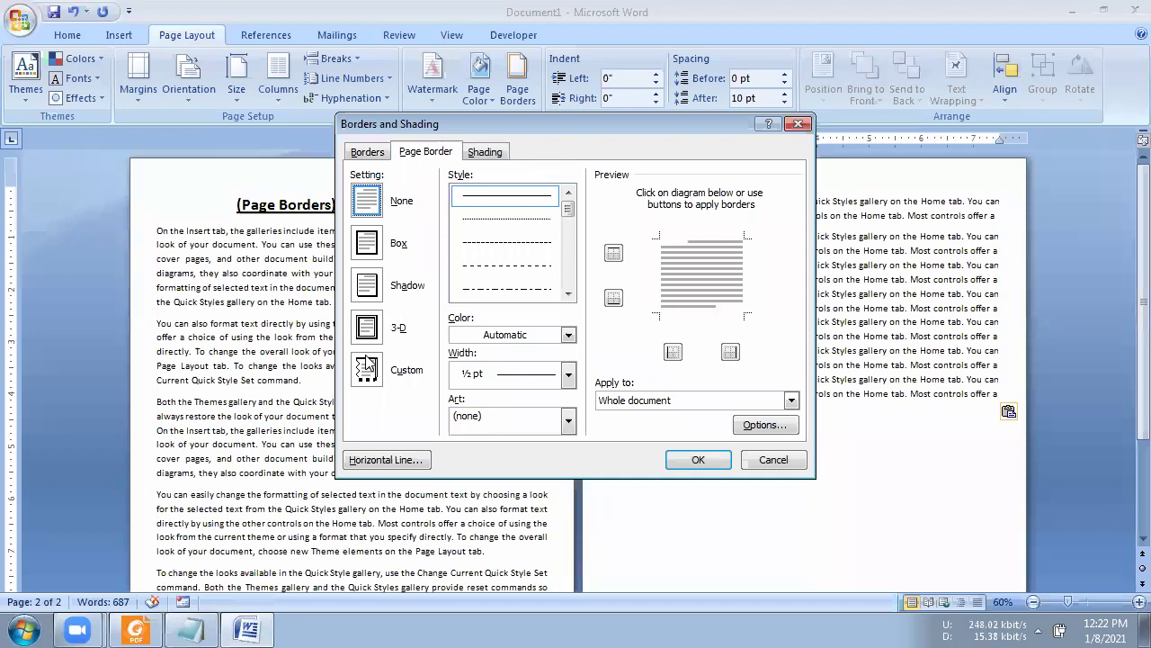
{"action": "left_click", "coordinate": [366, 247]}
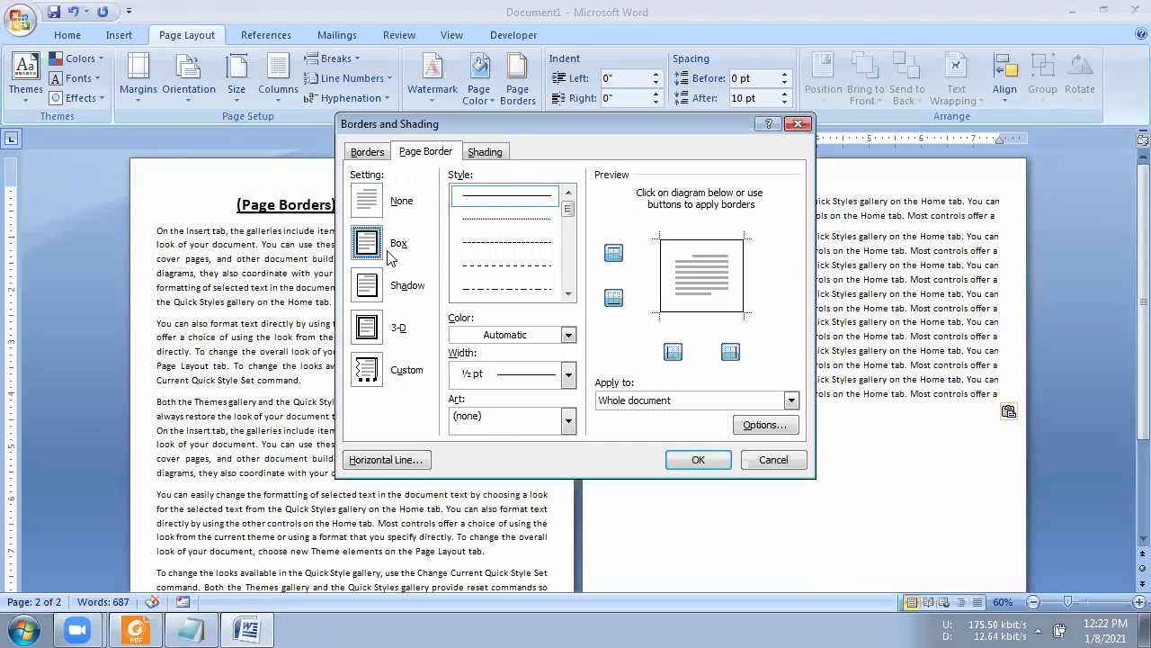
{"action": "left_click", "coordinate": [369, 288]}
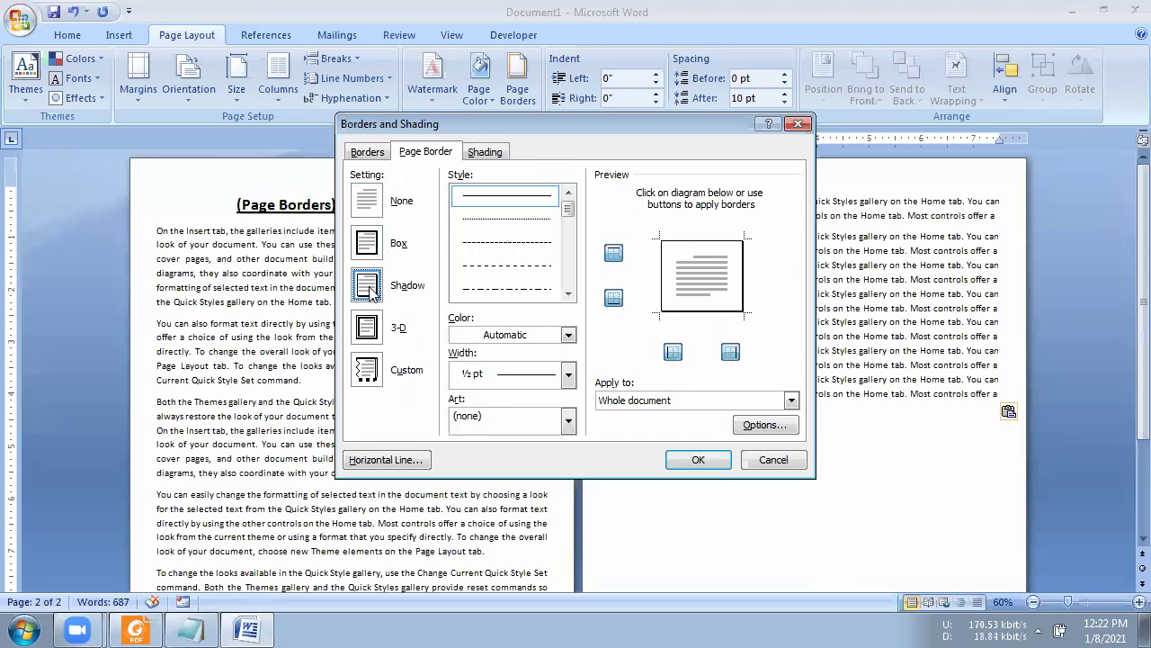
{"action": "left_click", "coordinate": [366, 328]}
{"action": "left_click", "coordinate": [366, 370]}
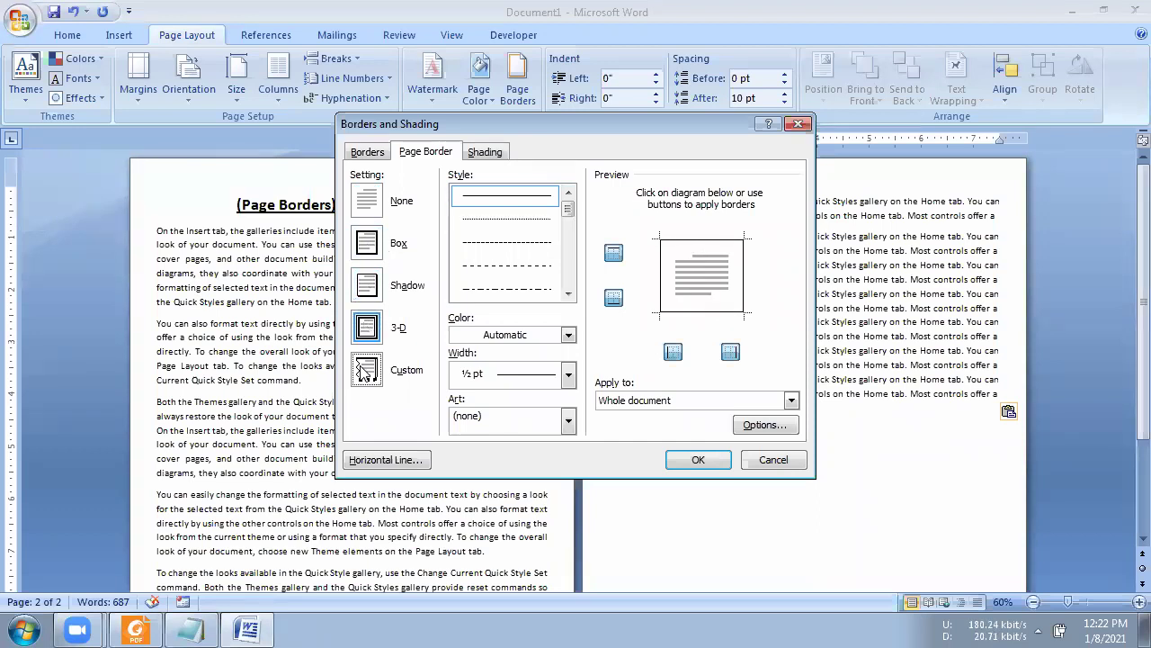
{"action": "left_click", "coordinate": [368, 254]}
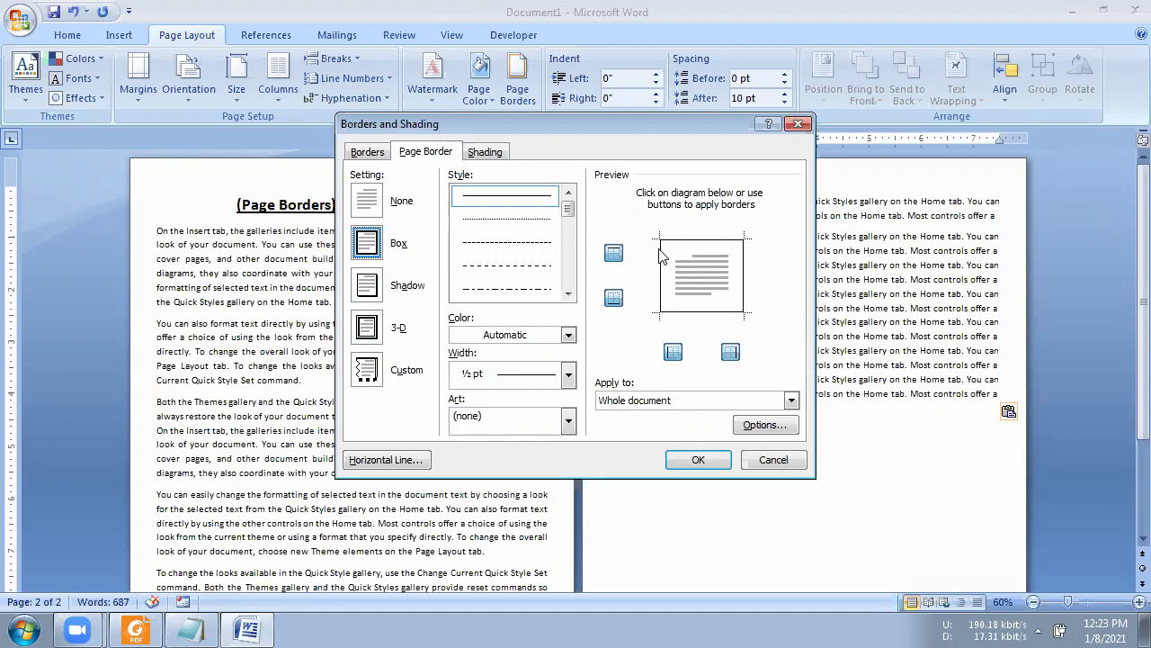
{"action": "left_click", "coordinate": [695, 461]}
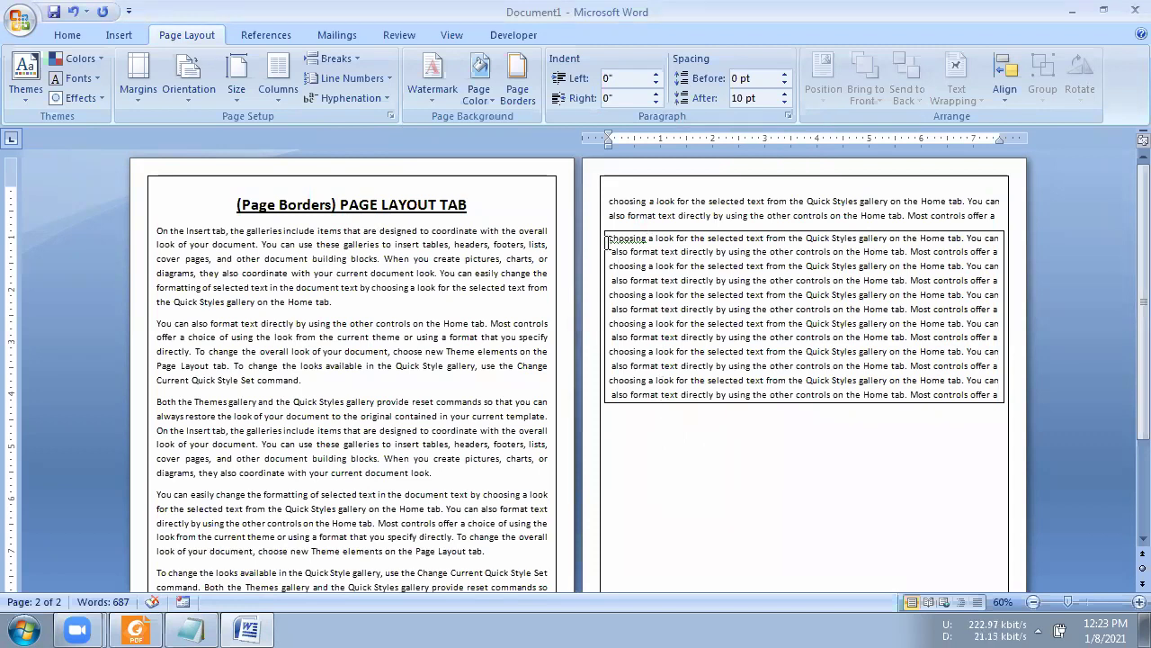
Delete the boxed block of repeated text from page 2.
{"action": "left_click_drag", "start_coordinate": [607, 238], "coordinate": [997, 396]}
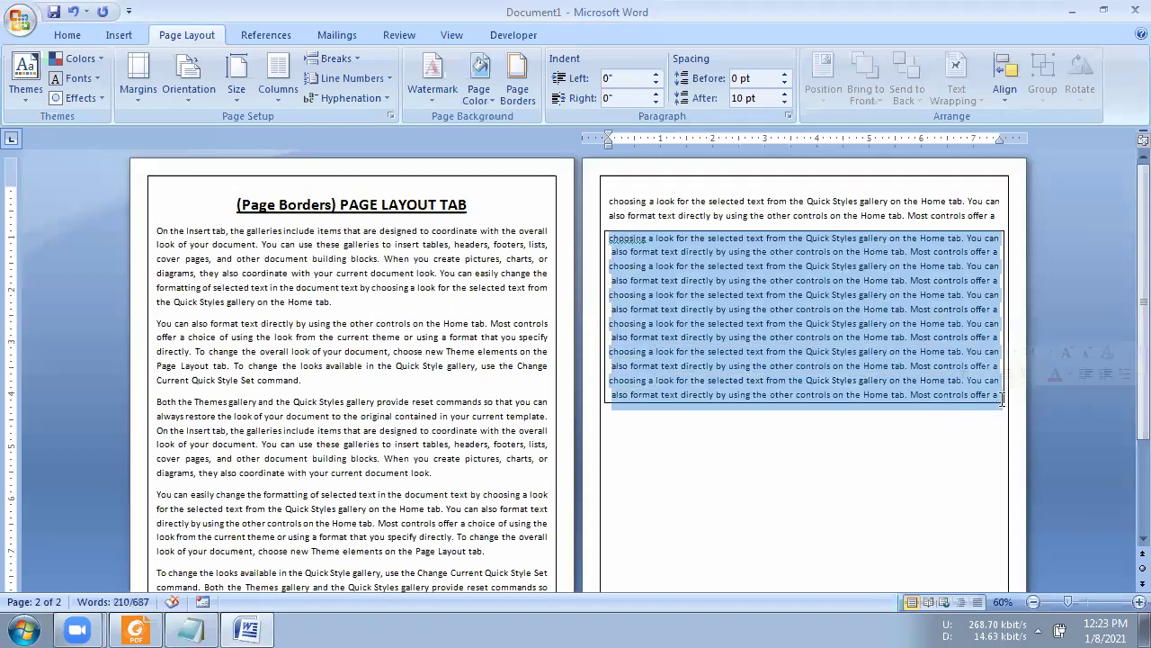
{"action": "key", "text": "Delete"}
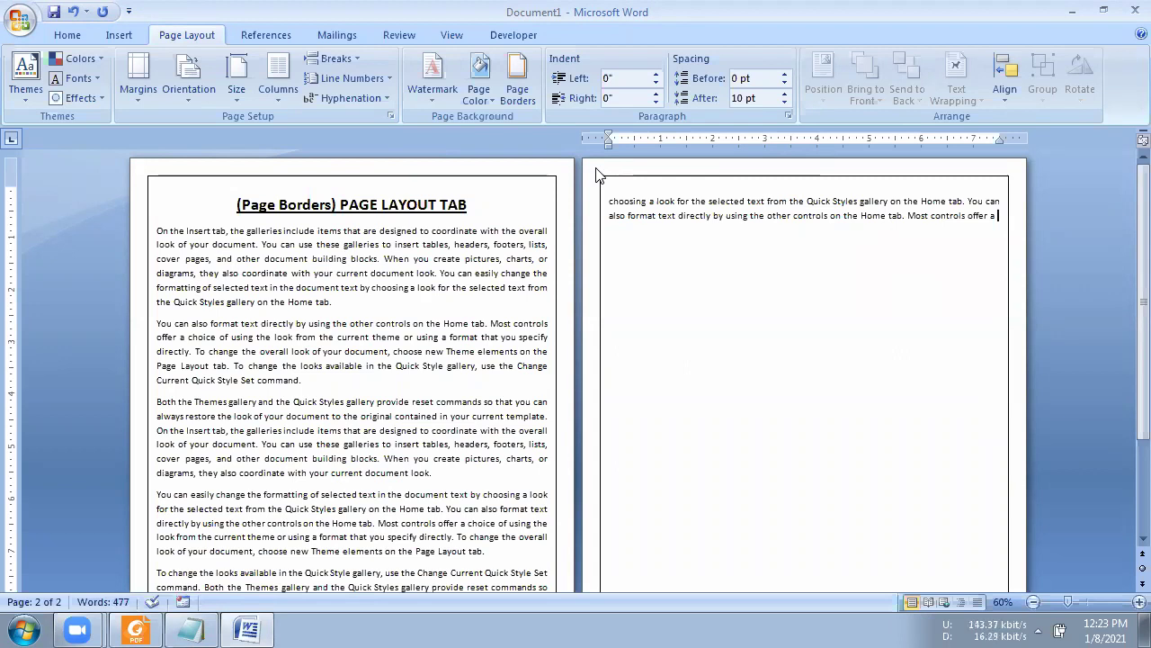
Change the page border to Shadow, check both pages, and reopen the page border settings.
{"action": "left_click", "coordinate": [519, 90]}
{"action": "left_click", "coordinate": [368, 290]}
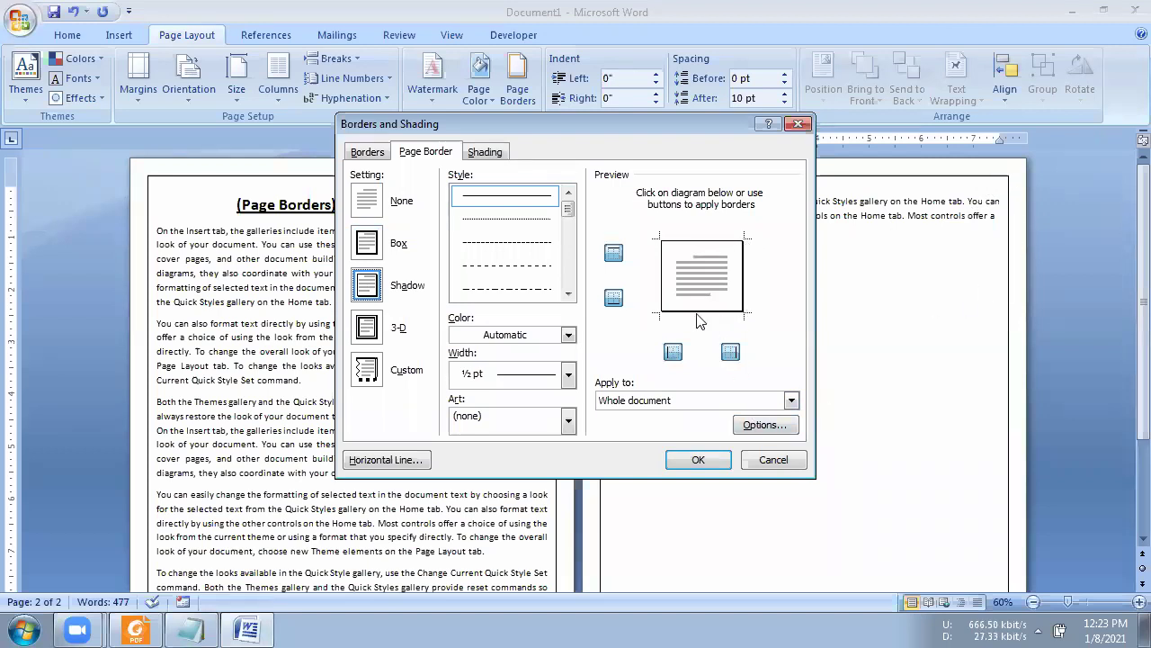
{"action": "left_click", "coordinate": [698, 460]}
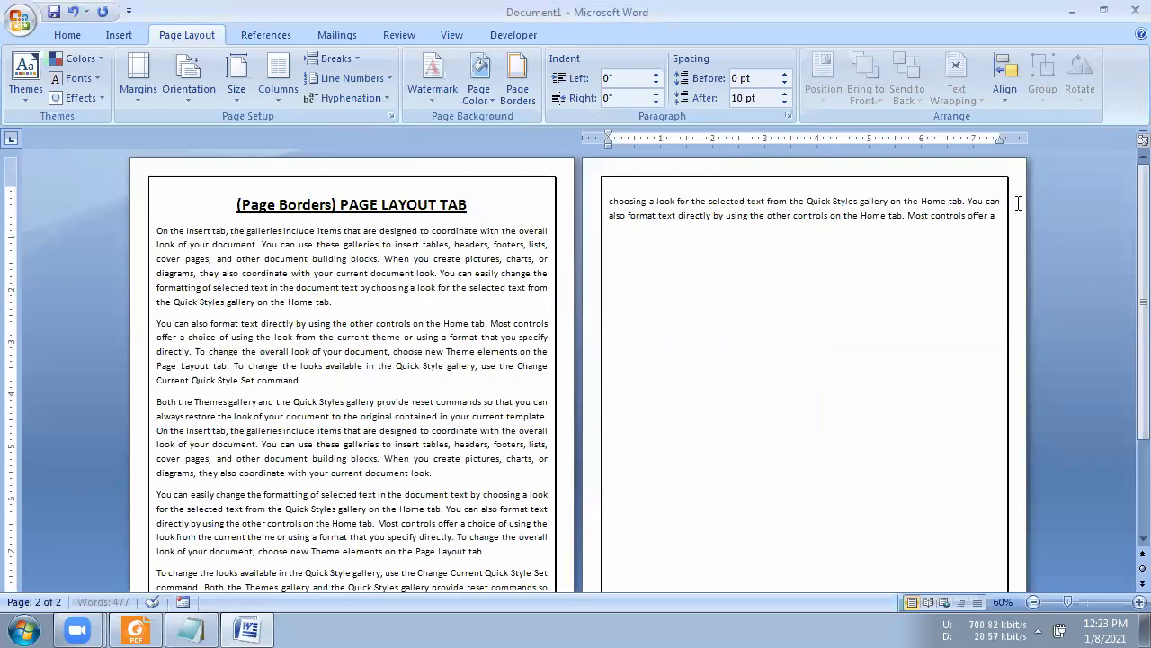
{"action": "scroll", "coordinate": [984, 346], "scroll_direction": "down", "scroll_amount": 3}
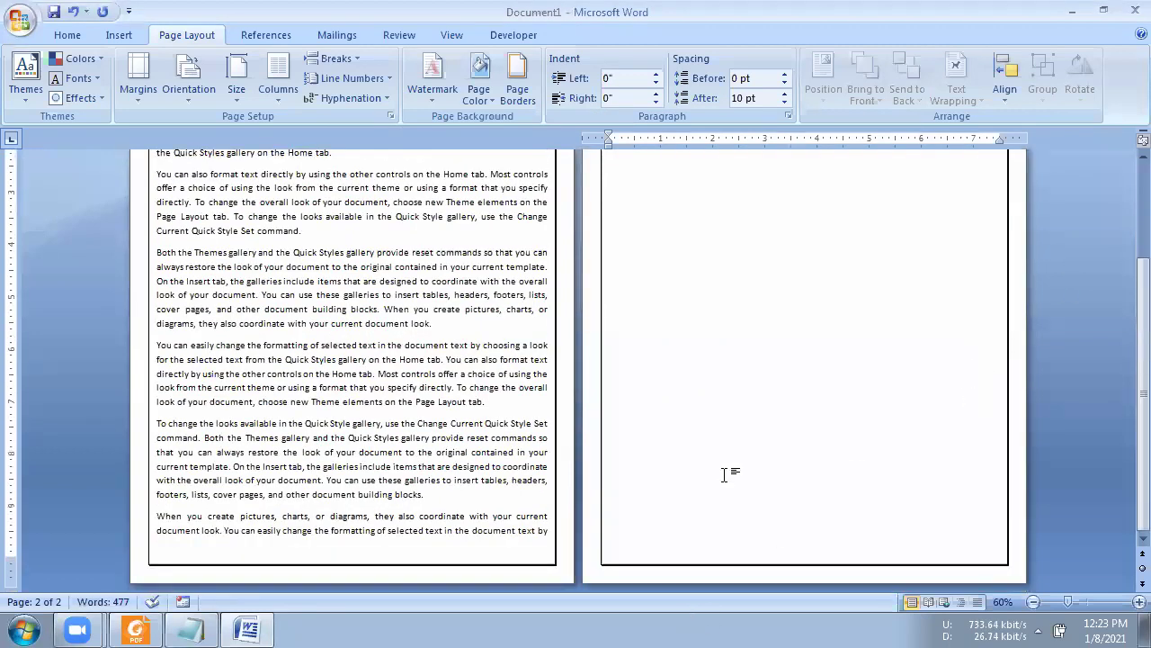
{"action": "scroll", "coordinate": [724, 472], "scroll_direction": "up", "scroll_amount": 3}
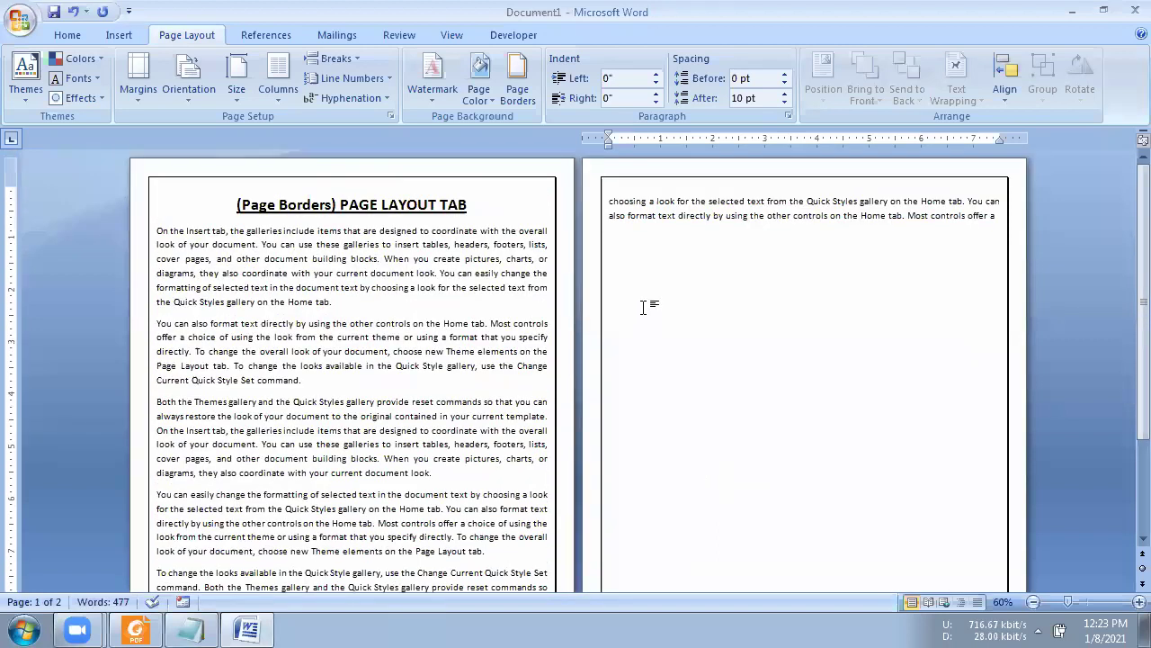
{"action": "left_click", "coordinate": [511, 99]}
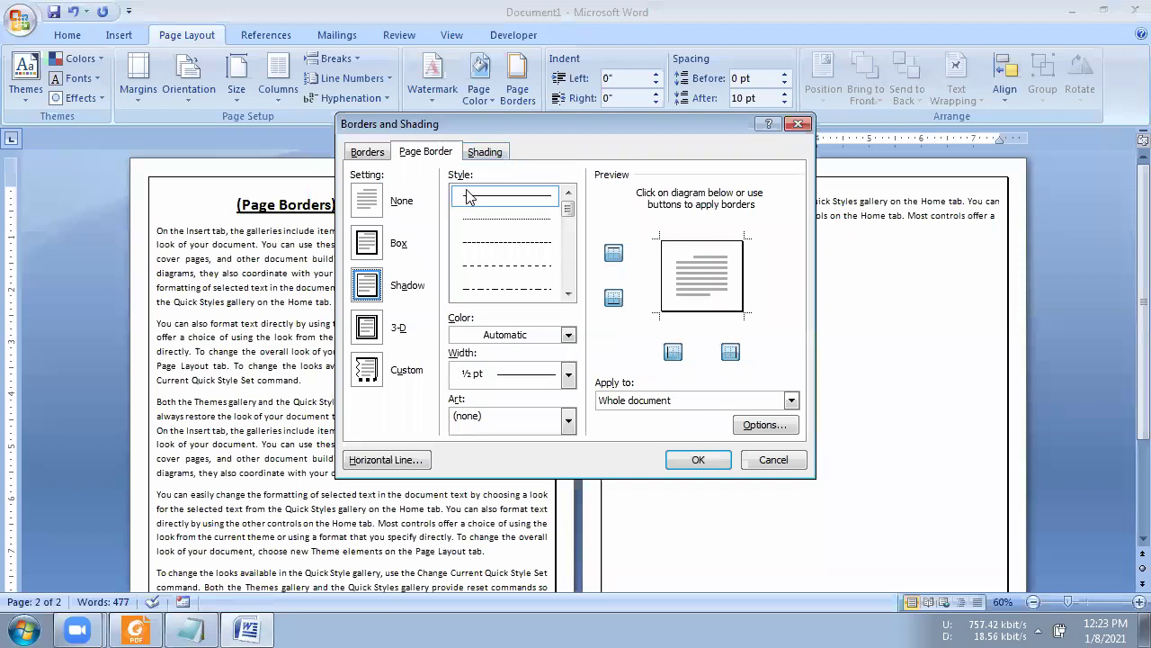
Give the shadowed page border a new line style and a thick 3 pt width.
{"action": "left_click", "coordinate": [555, 216]}
{"action": "mouse_move", "coordinate": [569, 210]}
{"action": "left_mouse_down"}
{"action": "mouse_move", "coordinate": [574, 241]}
{"action": "mouse_move", "coordinate": [568, 227]}
{"action": "left_mouse_up"}
{"action": "left_click", "coordinate": [507, 288]}
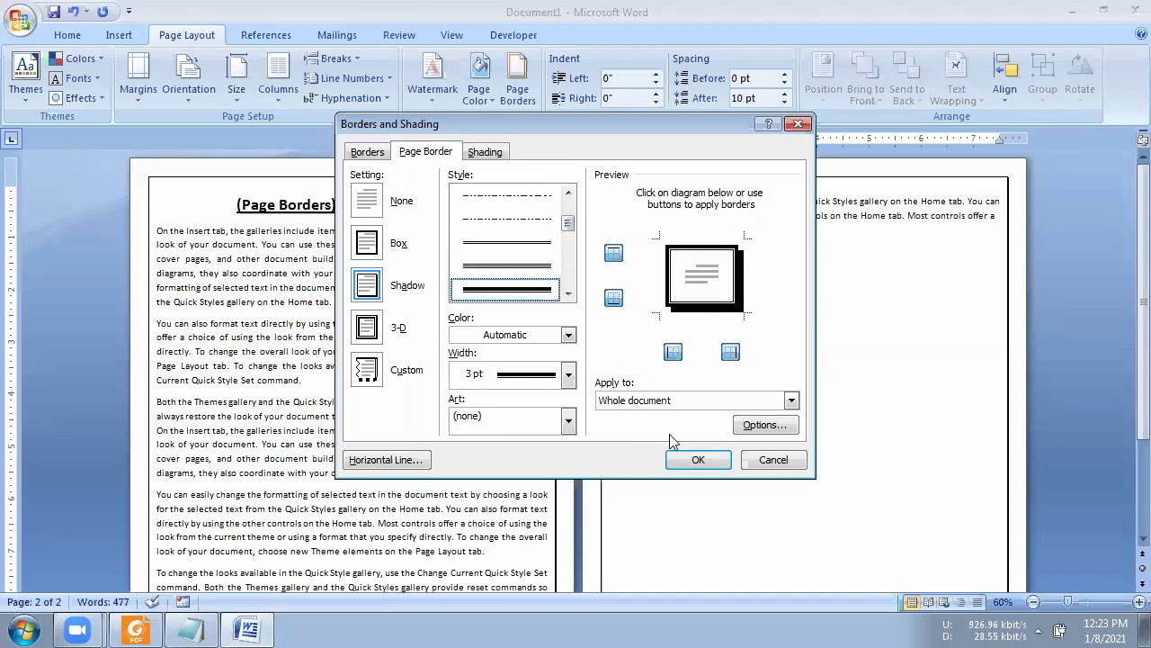
{"action": "key", "text": "Return"}
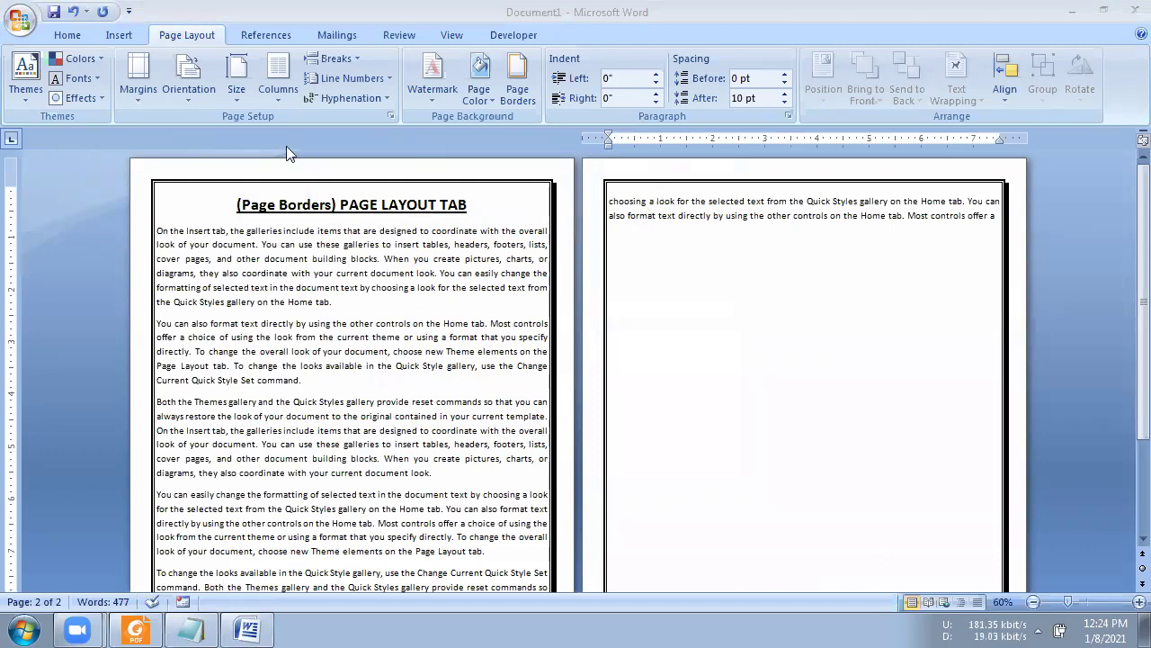
Switch the page border to the 3-D setting and scroll through both pages to check it.
{"action": "left_click", "coordinate": [518, 85]}
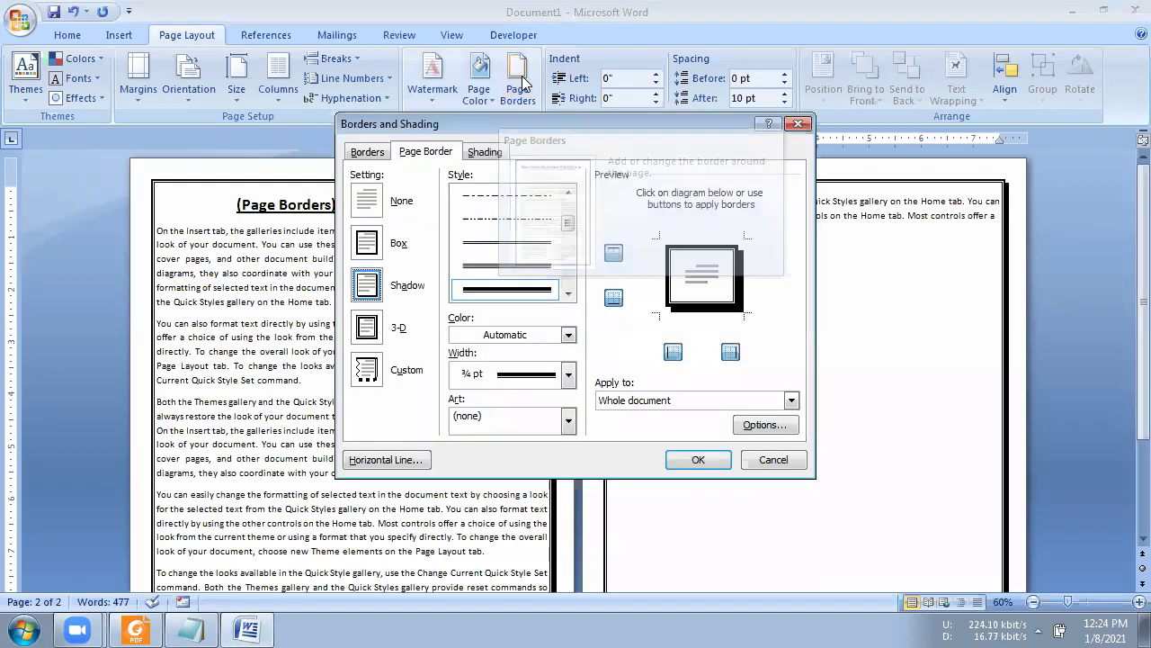
{"action": "left_click", "coordinate": [367, 327]}
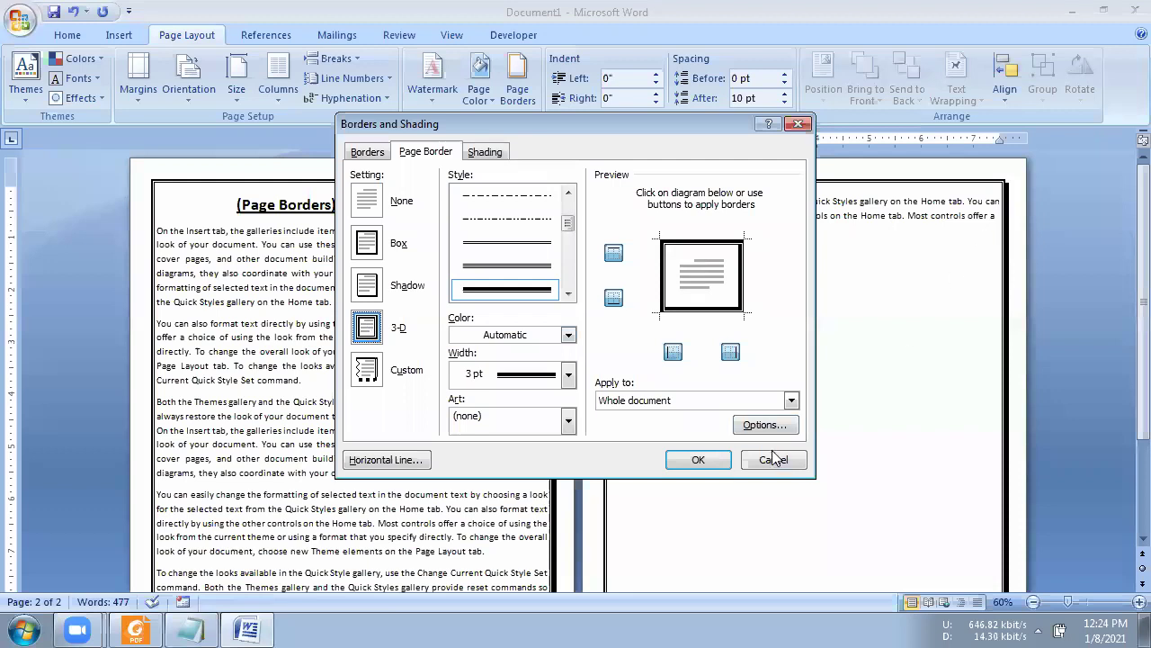
{"action": "left_click", "coordinate": [710, 460]}
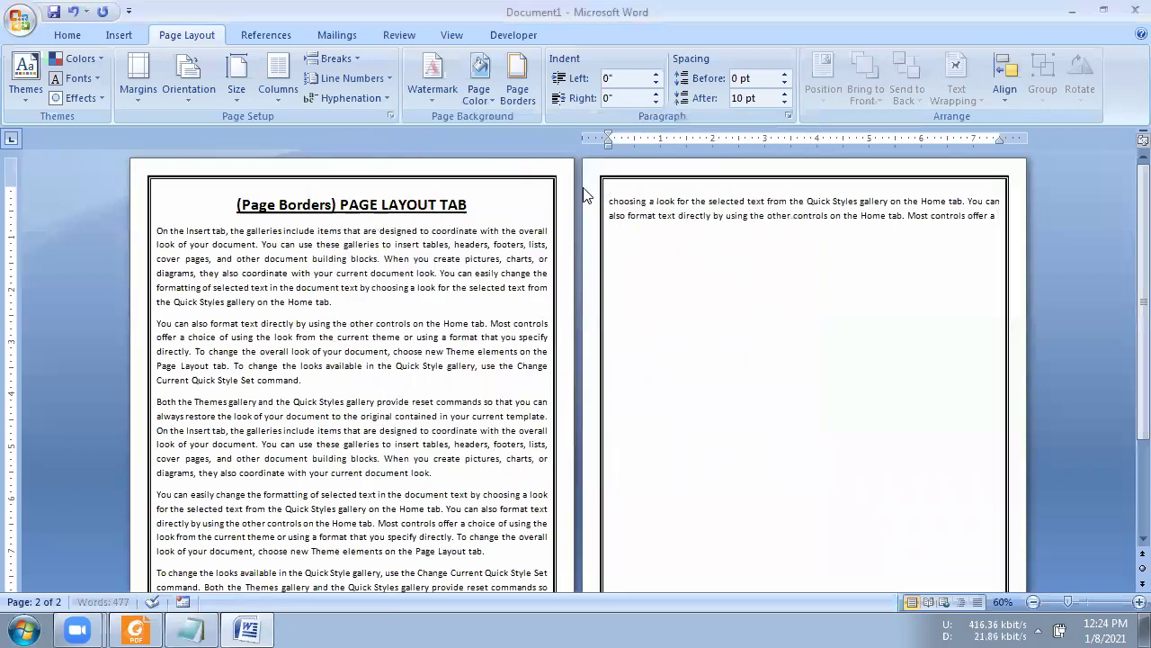
{"action": "scroll", "coordinate": [639, 409], "scroll_direction": "down", "scroll_amount": 1}
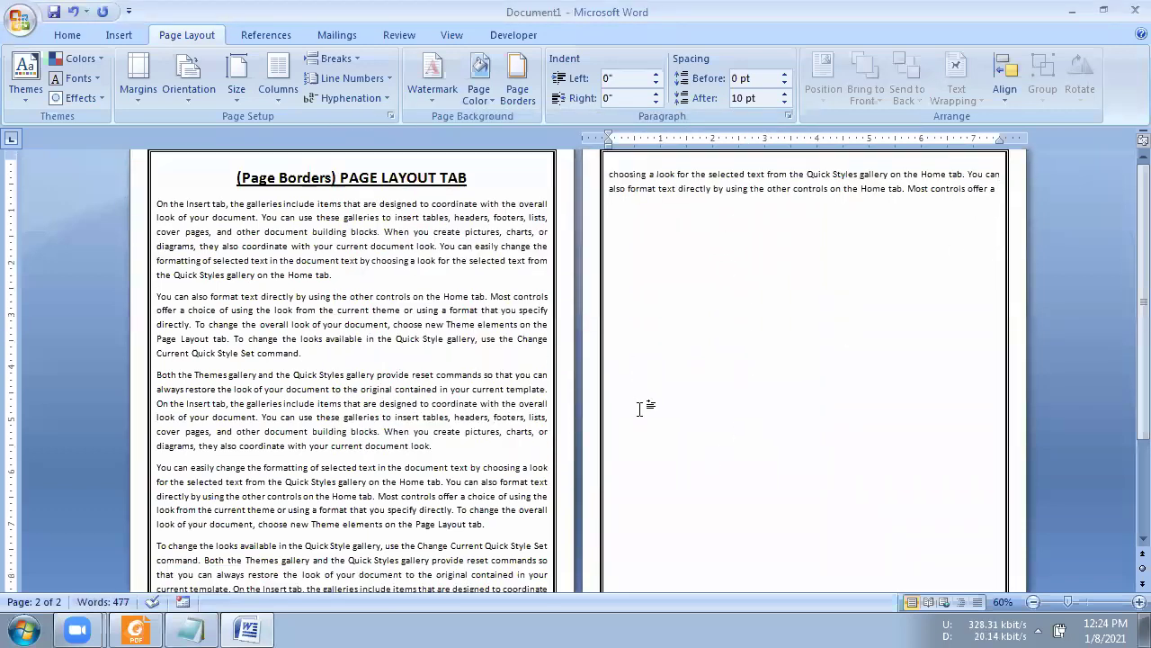
{"action": "scroll", "coordinate": [639, 409], "scroll_direction": "down", "scroll_amount": 2}
{"action": "scroll", "coordinate": [634, 406], "scroll_direction": "down", "scroll_amount": 1}
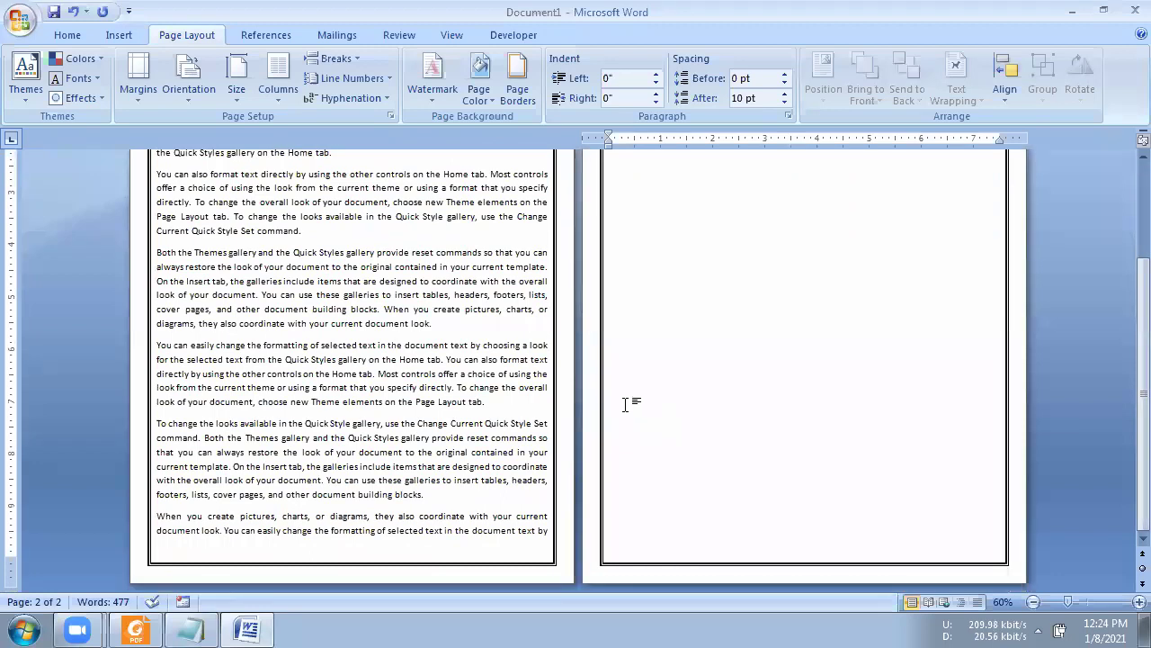
{"action": "scroll", "coordinate": [623, 405], "scroll_direction": "up", "scroll_amount": 4}
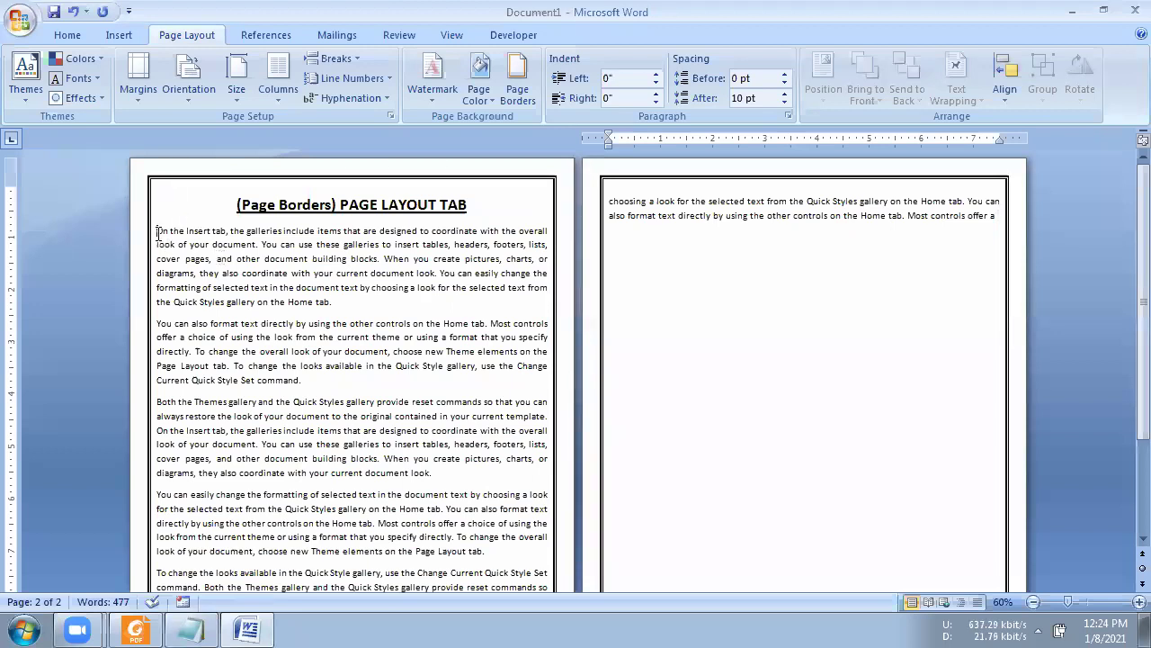
Select the first paragraph on page 1.
{"action": "left_click_drag", "start_coordinate": [157, 232], "coordinate": [333, 303]}
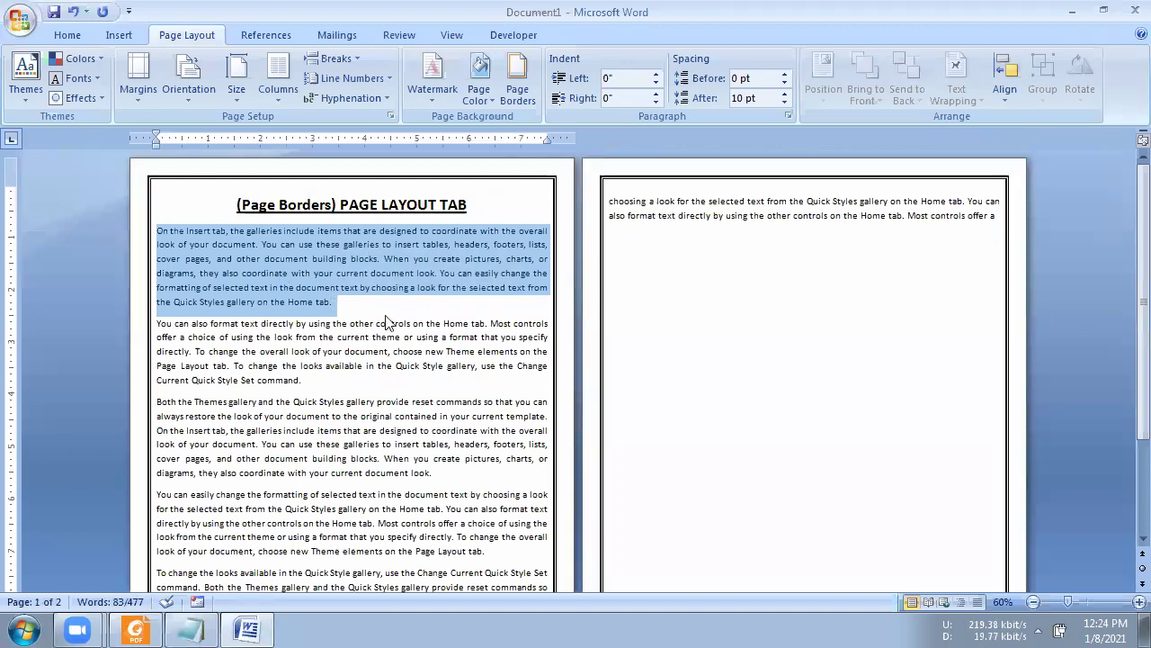
{"action": "left_click", "coordinate": [353, 295]}
{"action": "left_click_drag", "start_coordinate": [331, 303], "coordinate": [159, 234]}
Apply the red apple Art page border and scroll to check both pages.
{"action": "left_click", "coordinate": [517, 89]}
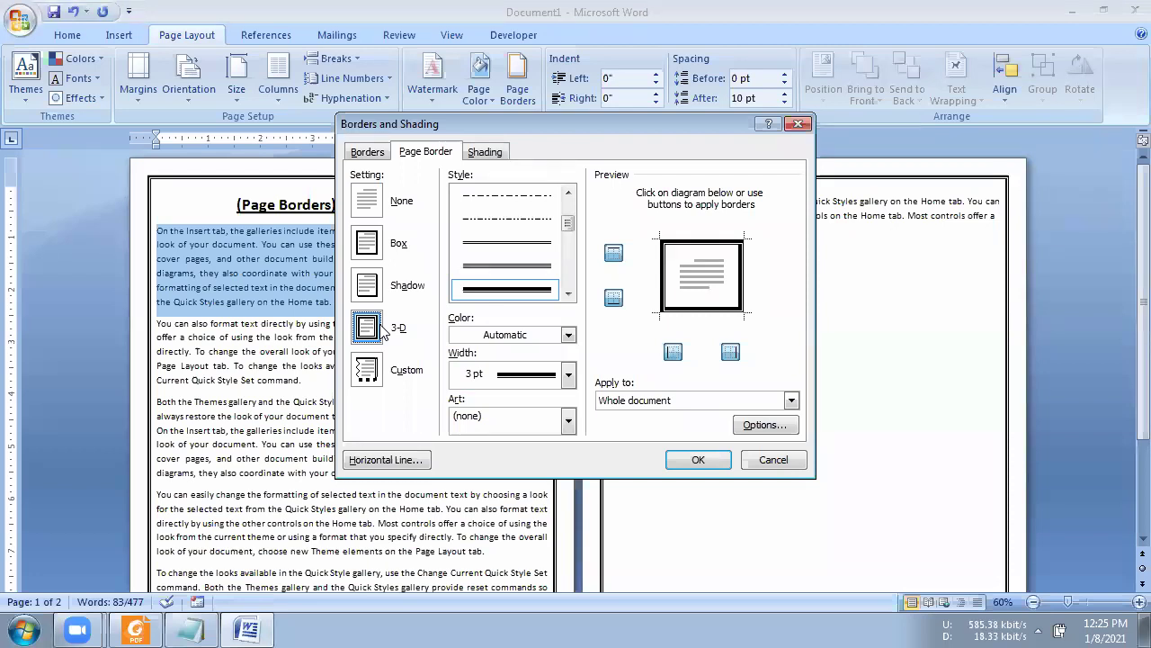
{"action": "left_click", "coordinate": [500, 423]}
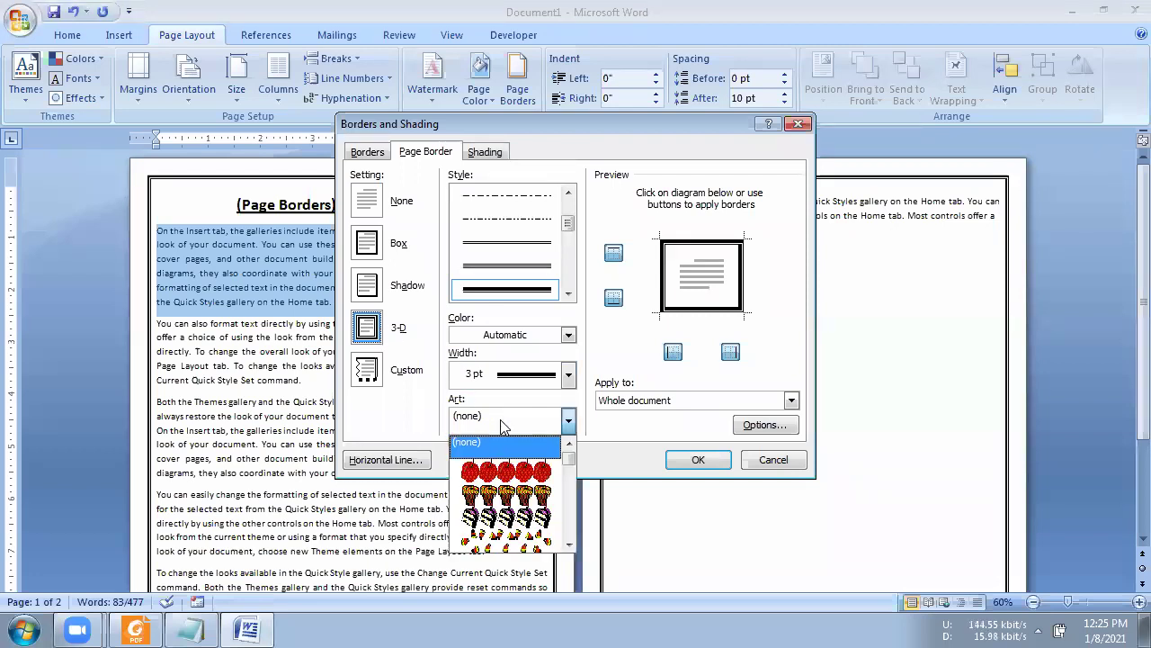
{"action": "left_click", "coordinate": [504, 470]}
{"action": "left_click", "coordinate": [718, 465]}
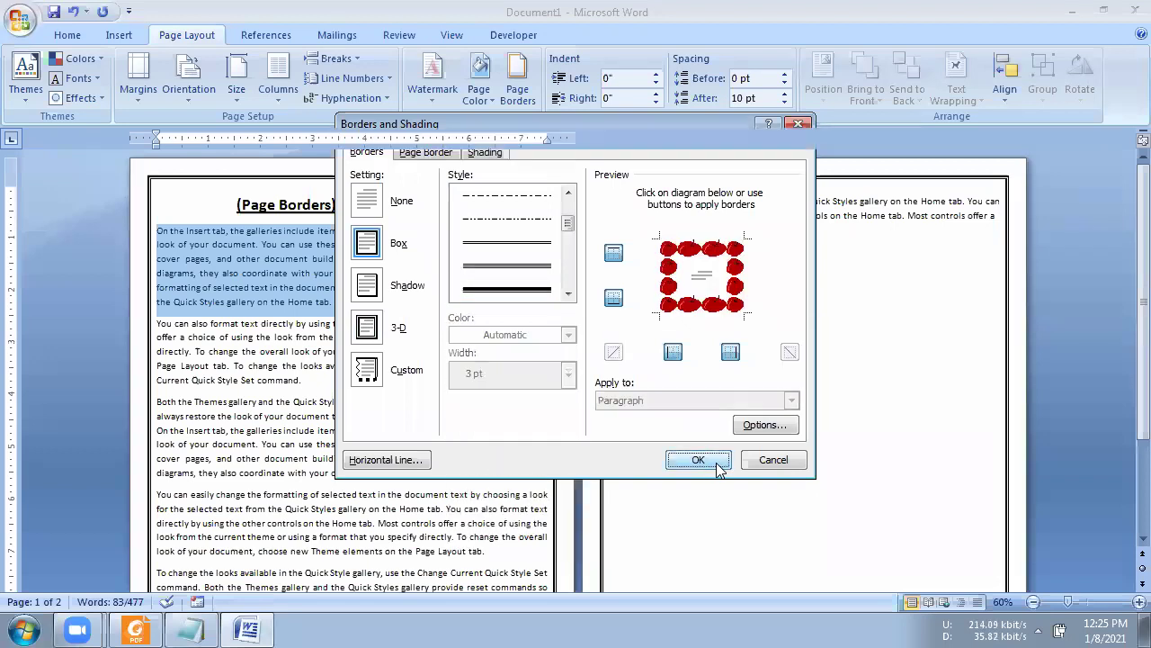
{"action": "scroll", "coordinate": [699, 314], "scroll_direction": "down", "scroll_amount": 1}
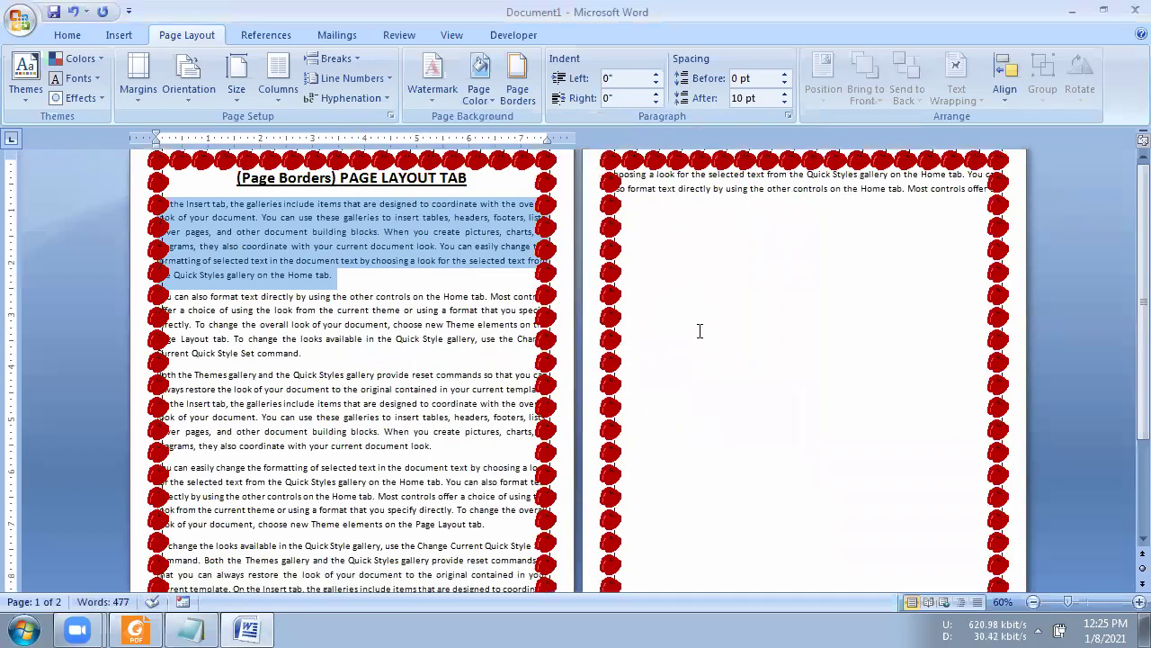
{"action": "scroll", "coordinate": [699, 324], "scroll_direction": "down", "scroll_amount": 1}
{"action": "scroll", "coordinate": [693, 342], "scroll_direction": "down", "scroll_amount": 1}
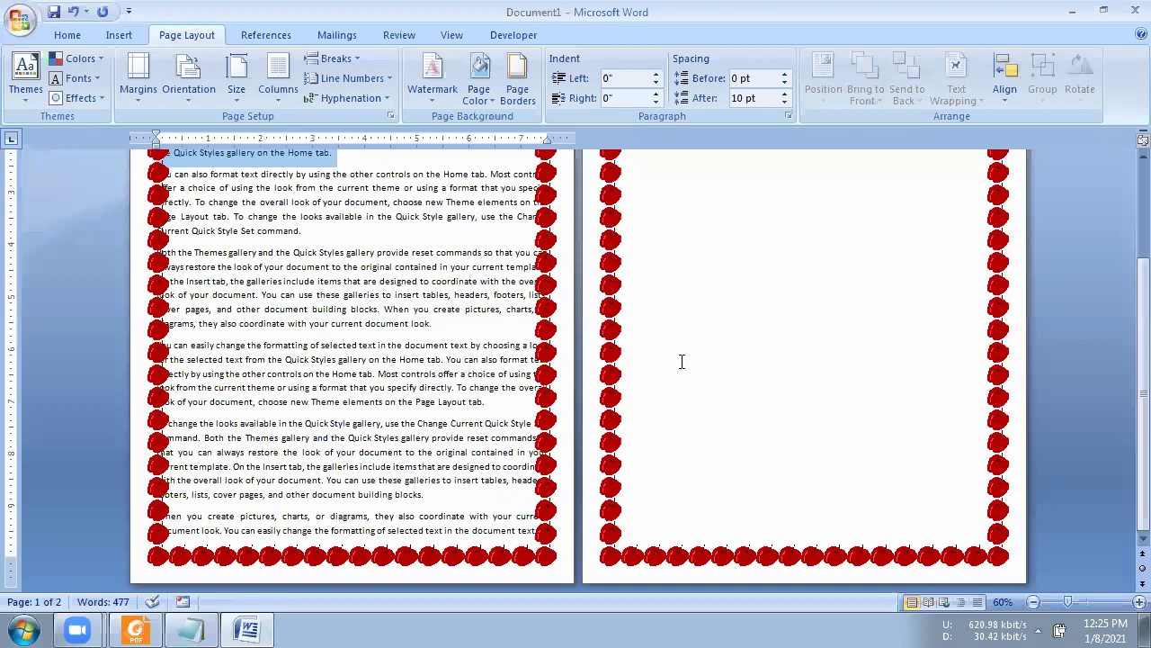
{"action": "scroll", "coordinate": [681, 362], "scroll_direction": "up", "scroll_amount": 3}
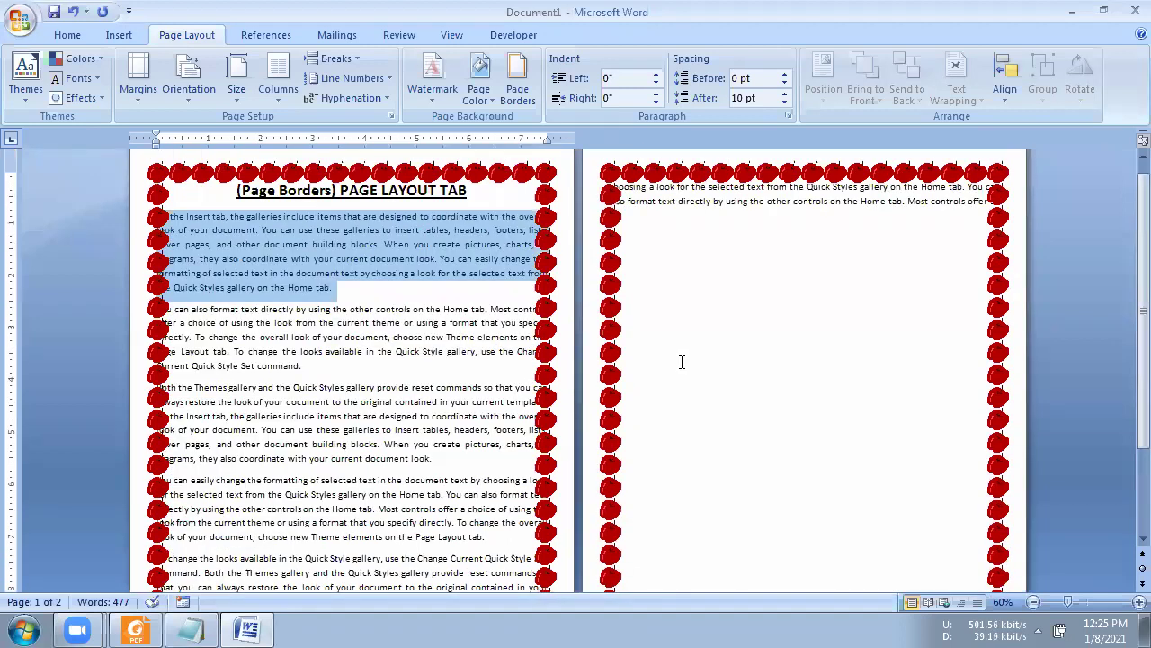
Replace the apple border with the ice-cream-cone Art border, then reopen the page border settings.
{"action": "left_click", "coordinate": [396, 250]}
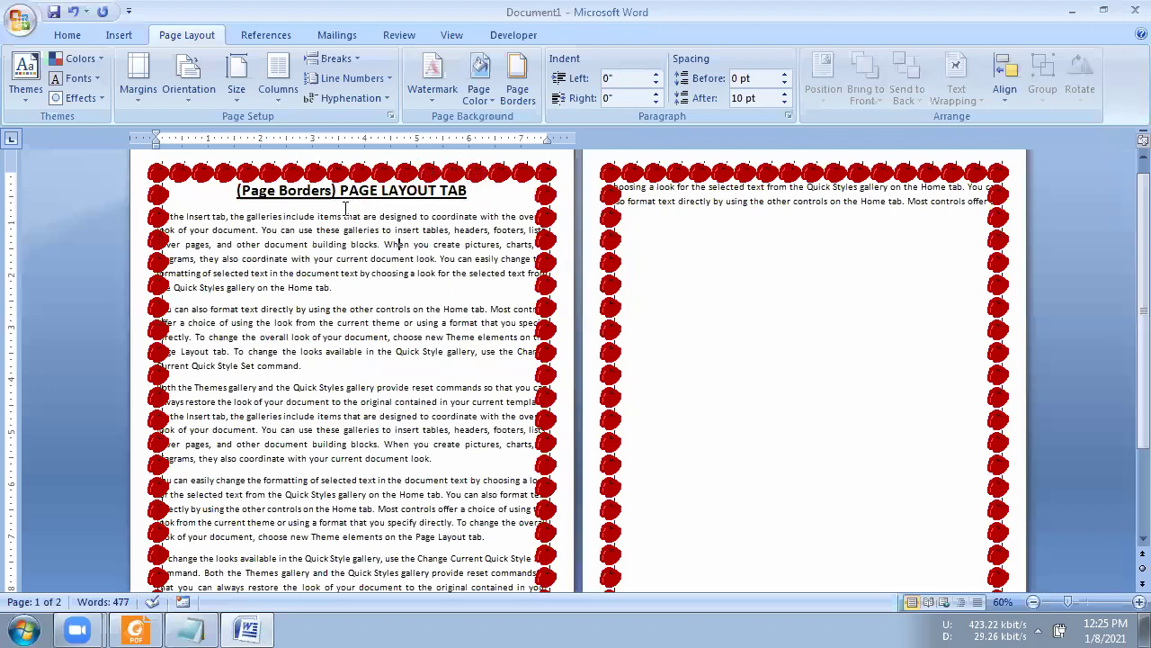
{"action": "left_click", "coordinate": [519, 90]}
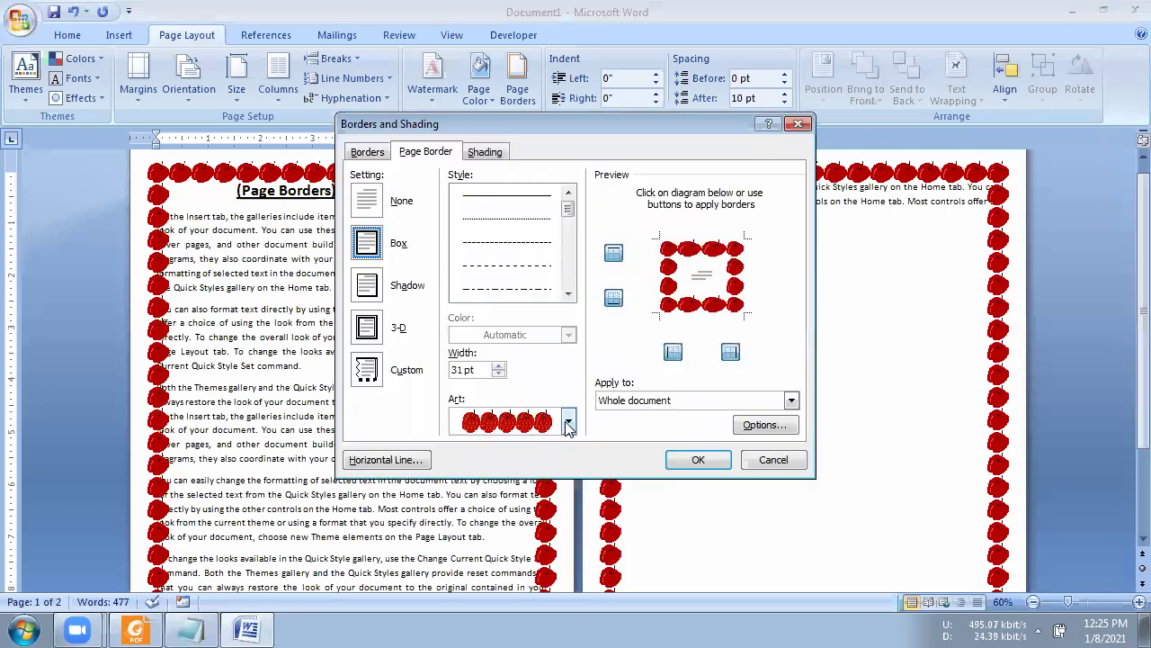
{"action": "left_click", "coordinate": [569, 421]}
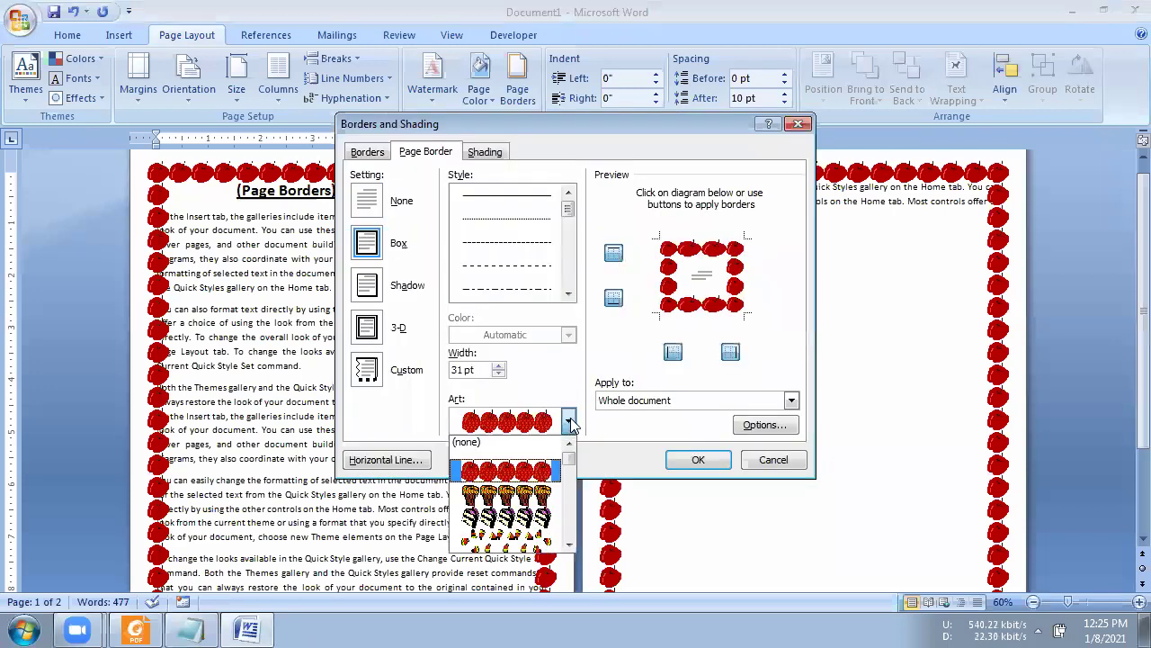
{"action": "left_click", "coordinate": [506, 543]}
{"action": "left_click", "coordinate": [698, 460]}
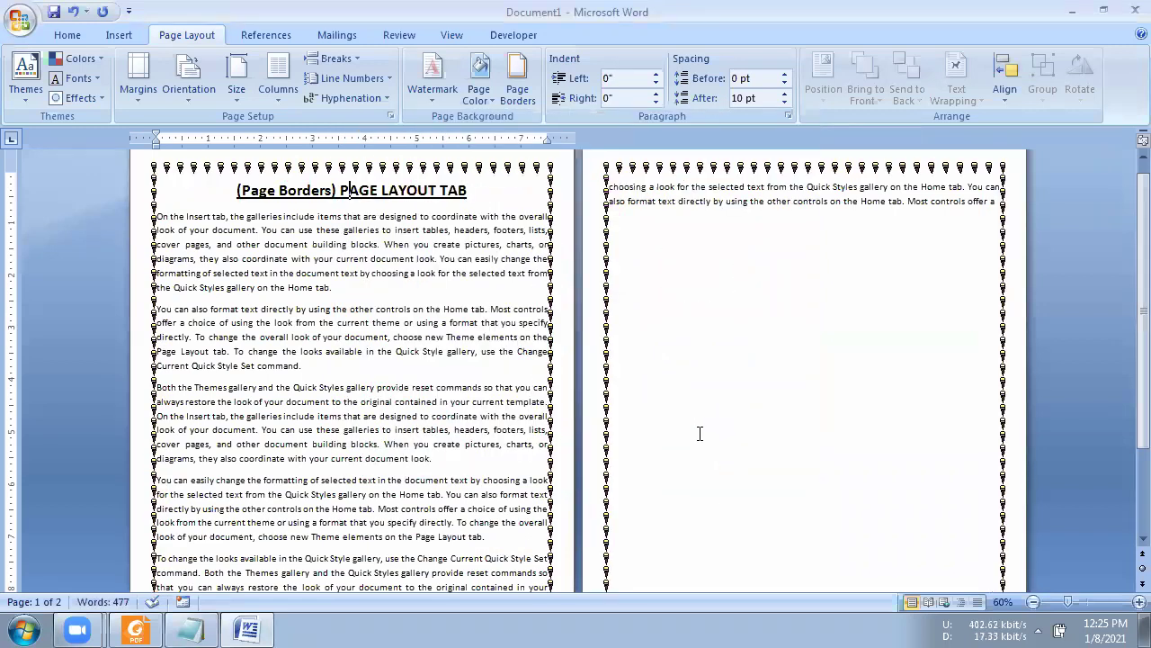
{"action": "scroll", "coordinate": [700, 433], "scroll_direction": "down", "scroll_amount": 3}
{"action": "scroll", "coordinate": [699, 433], "scroll_direction": "down", "scroll_amount": 1}
{"action": "scroll", "coordinate": [700, 433], "scroll_direction": "up", "scroll_amount": 1}
{"action": "scroll", "coordinate": [700, 432], "scroll_direction": "up", "scroll_amount": 3}
{"action": "scroll", "coordinate": [698, 429], "scroll_direction": "up", "scroll_amount": 1}
{"action": "left_click", "coordinate": [518, 86]}
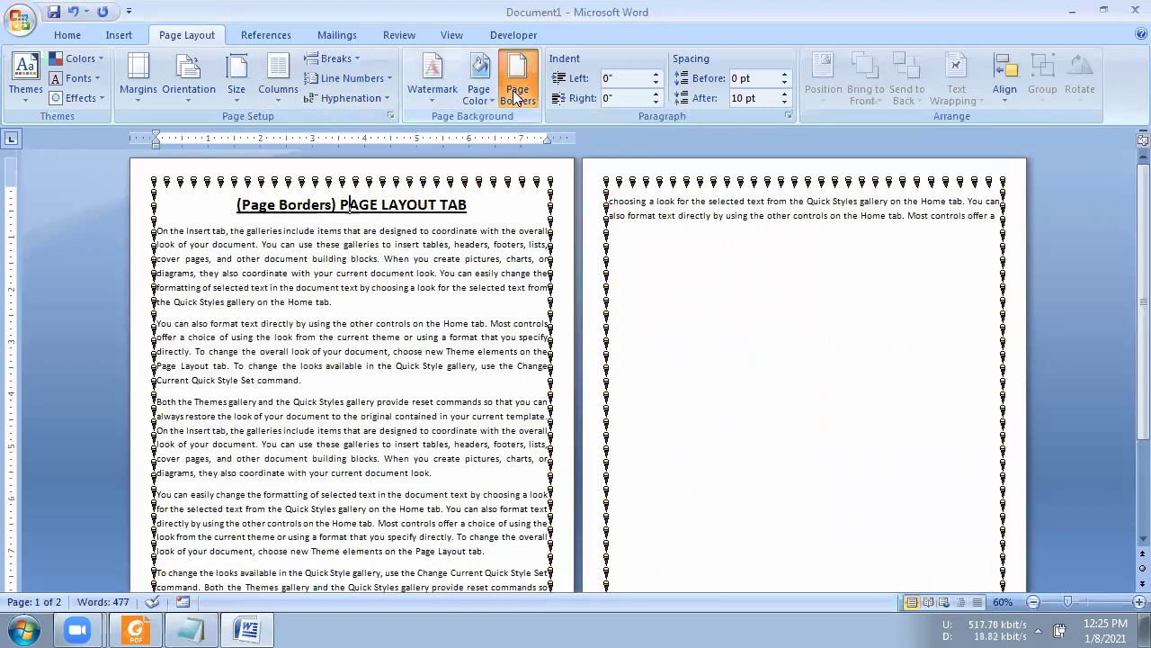
{"action": "left_click", "coordinate": [433, 155]}
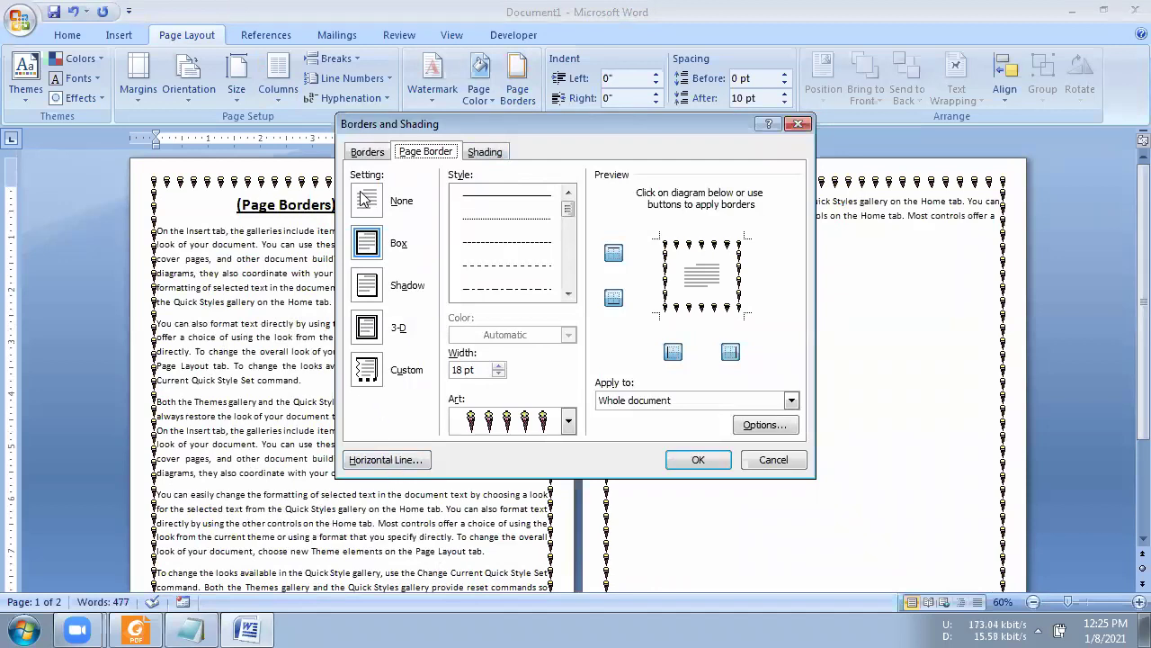
Set the page border to None, removing the art border, and reopen the settings.
{"action": "left_click", "coordinate": [384, 210]}
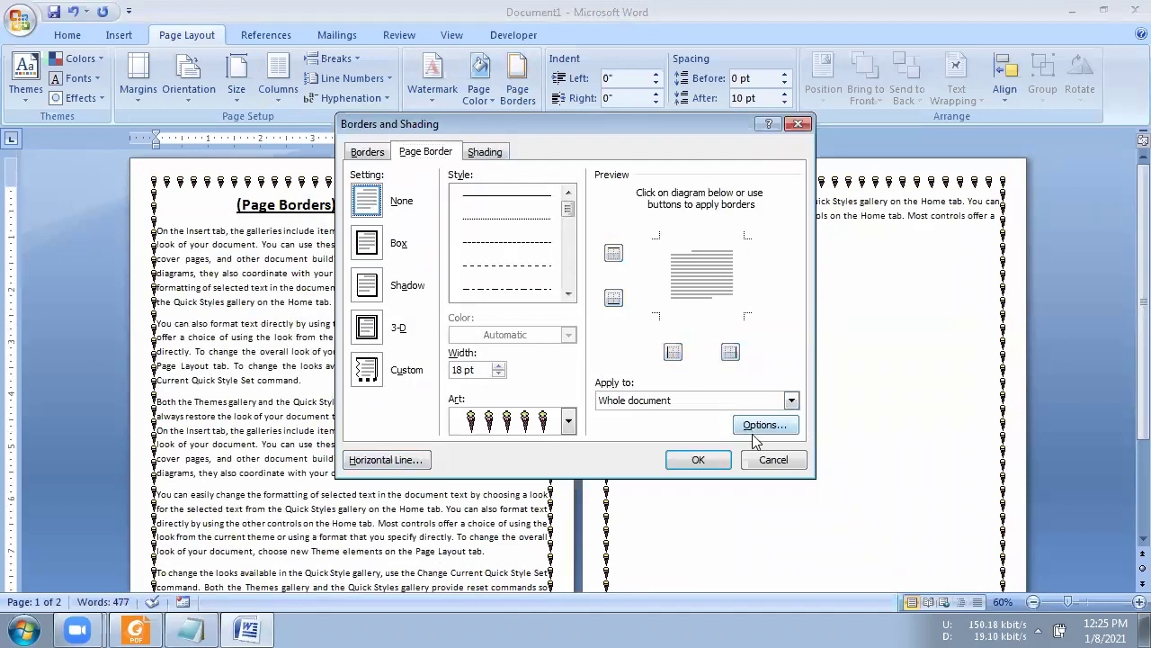
{"action": "left_click", "coordinate": [698, 460]}
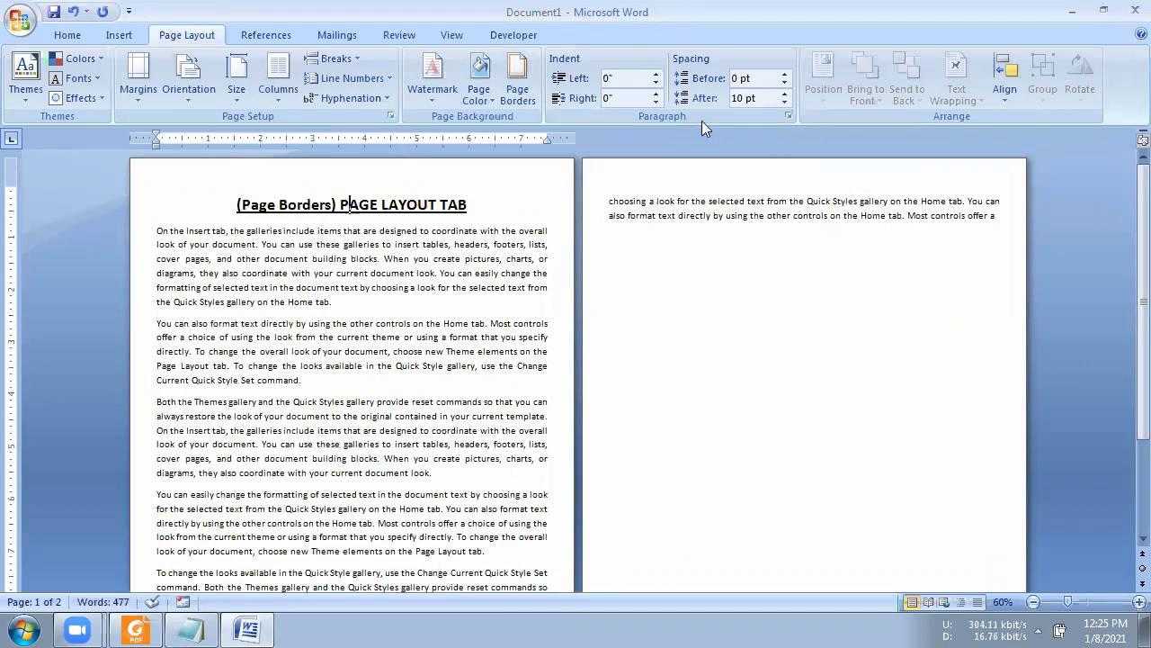
{"action": "left_click", "coordinate": [517, 85]}
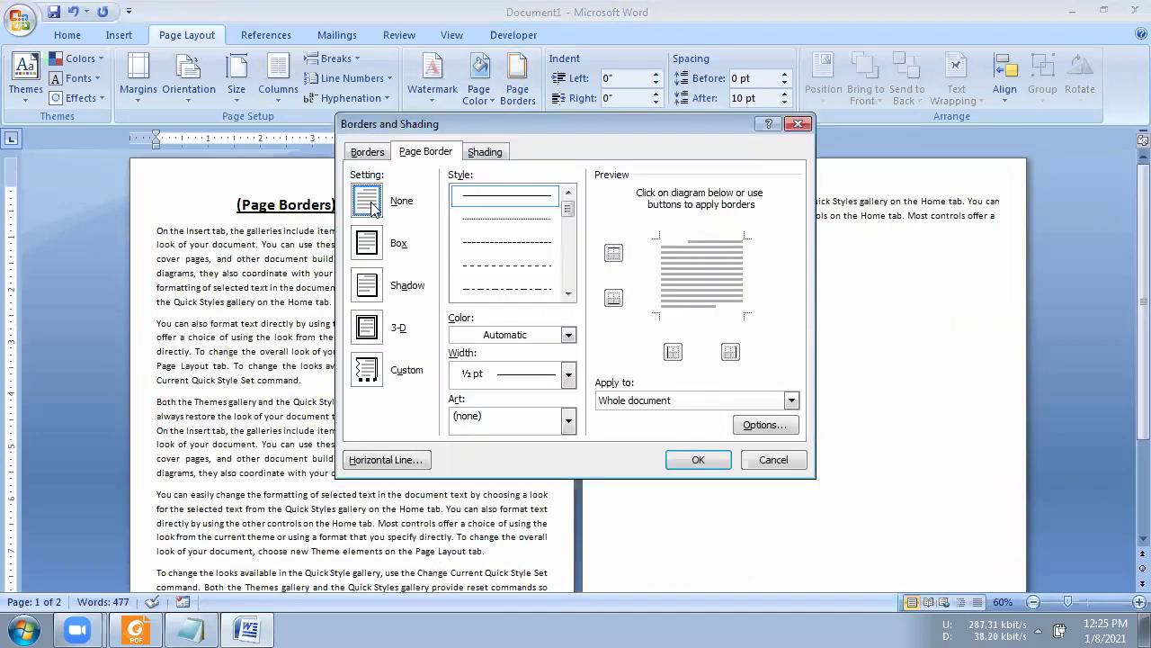
Apply a custom thin black page border with top, right and bottom sides but no left side.
{"action": "left_click", "coordinate": [376, 249]}
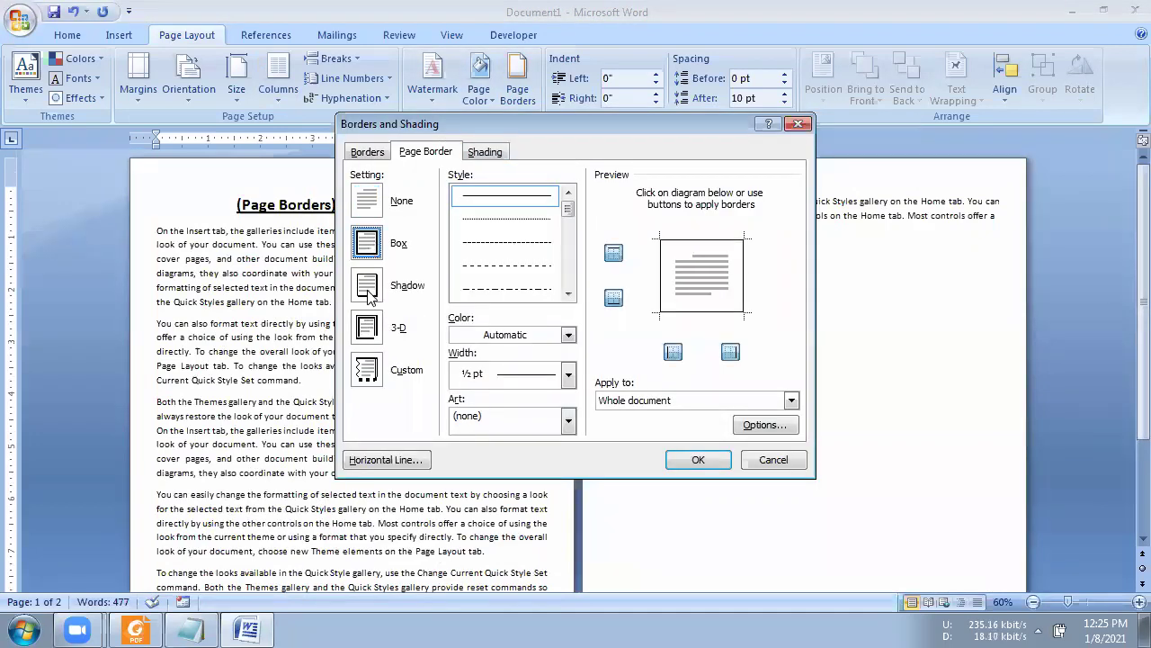
{"action": "left_click", "coordinate": [368, 329]}
{"action": "left_click", "coordinate": [376, 372]}
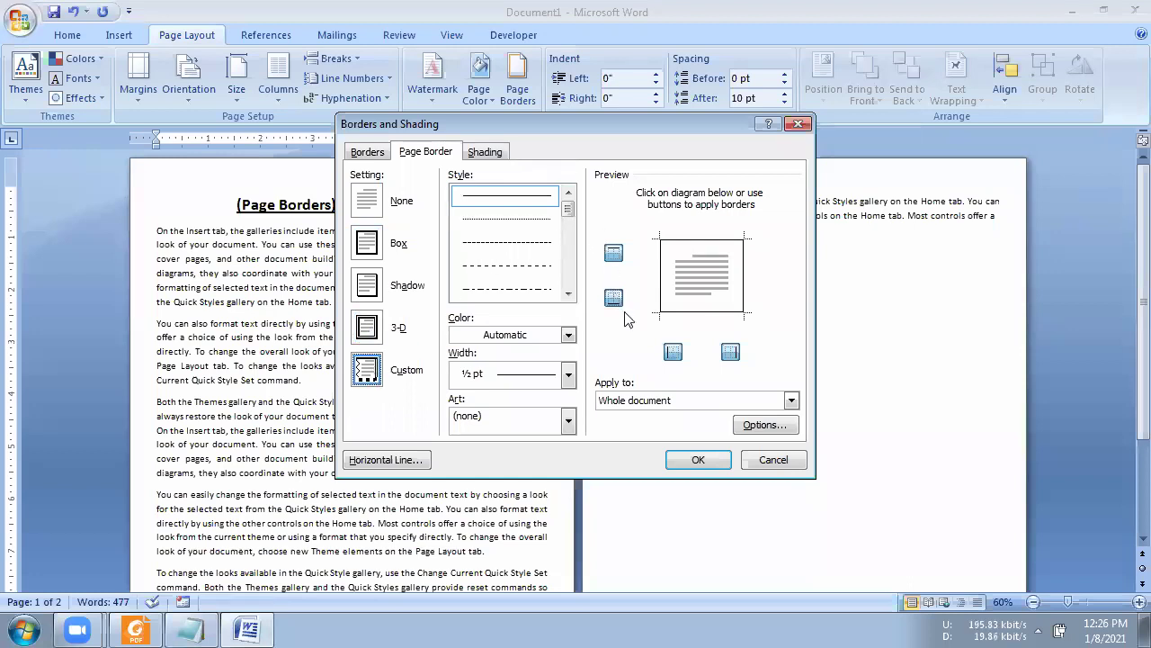
{"action": "left_click", "coordinate": [672, 352]}
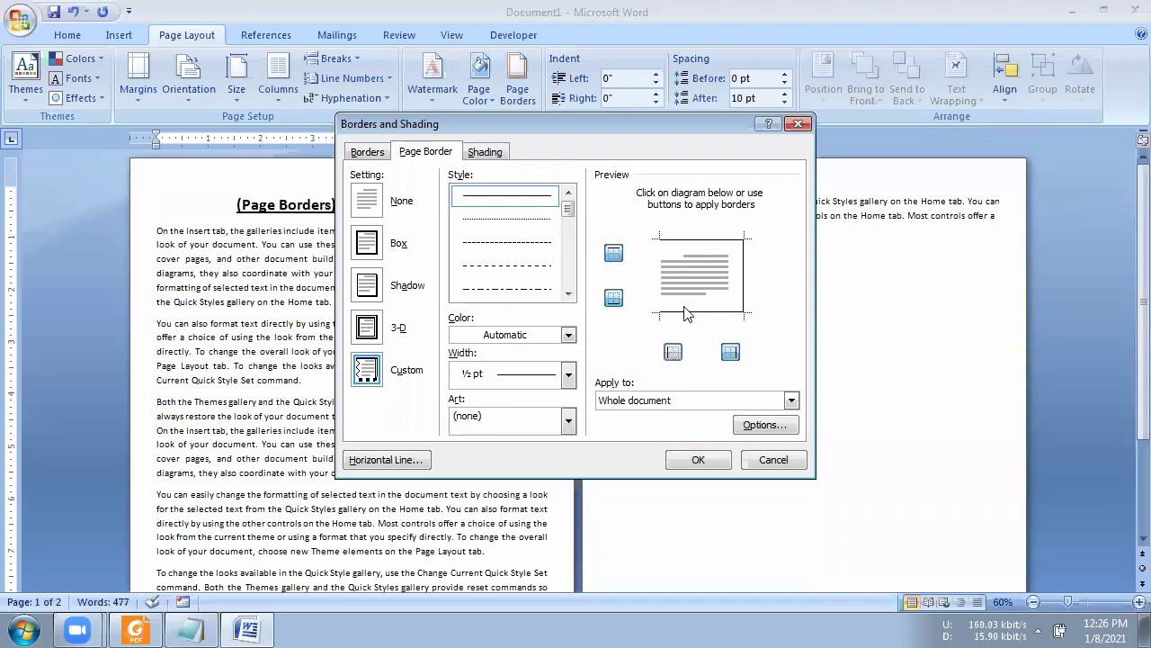
{"action": "left_click", "coordinate": [694, 462]}
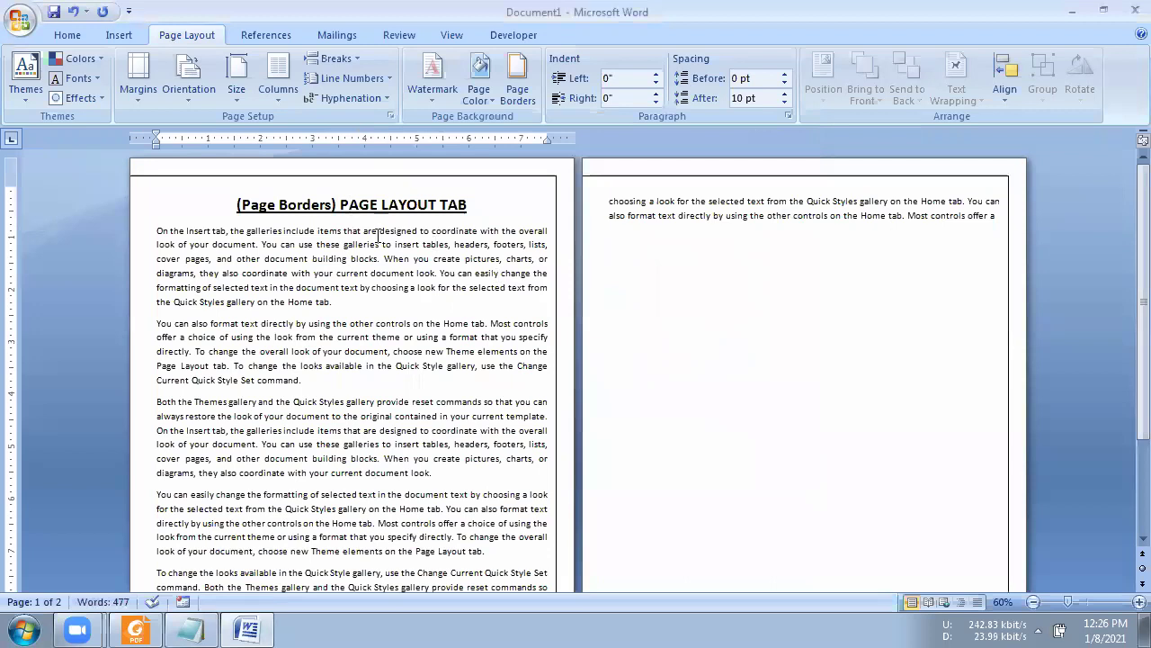
{"action": "scroll", "coordinate": [297, 458], "scroll_direction": "down", "scroll_amount": 5}
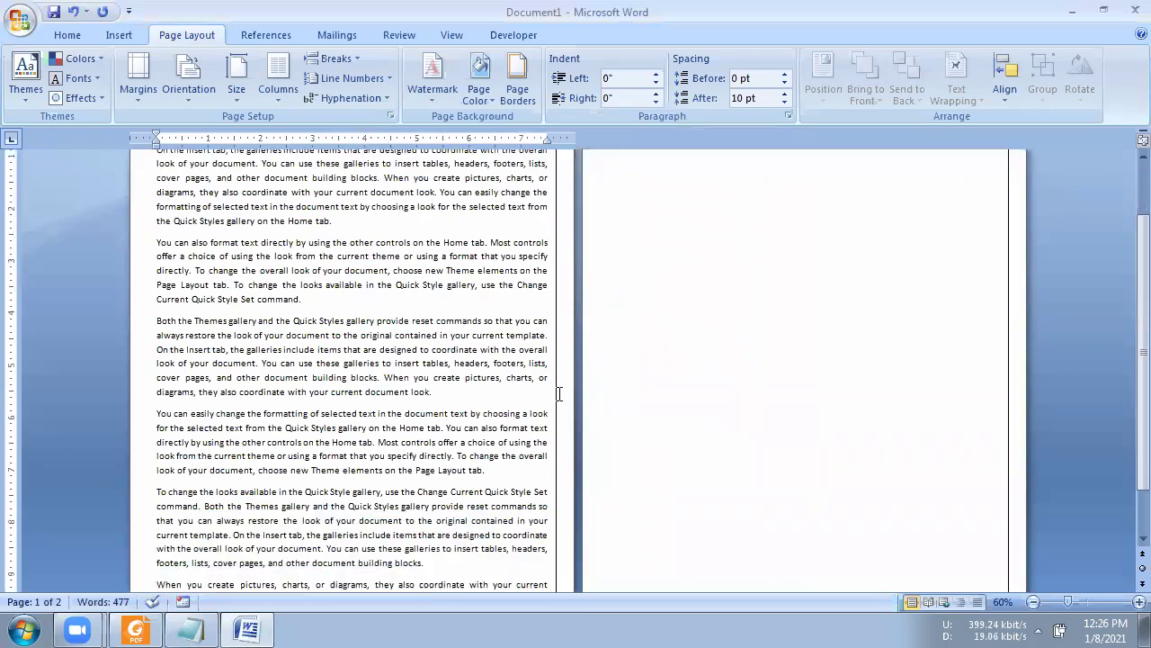
{"action": "scroll", "coordinate": [232, 379], "scroll_direction": "up", "scroll_amount": 5}
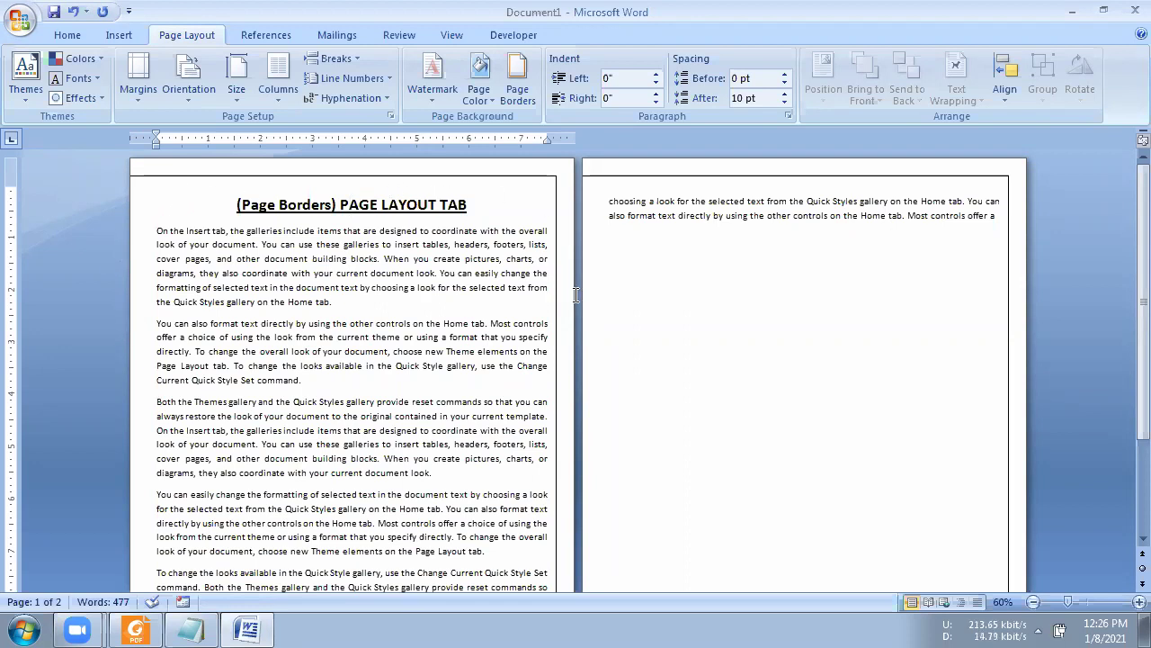
{"action": "scroll", "coordinate": [583, 324], "scroll_direction": "down", "scroll_amount": 2}
{"action": "scroll", "coordinate": [583, 331], "scroll_direction": "down", "scroll_amount": 1}
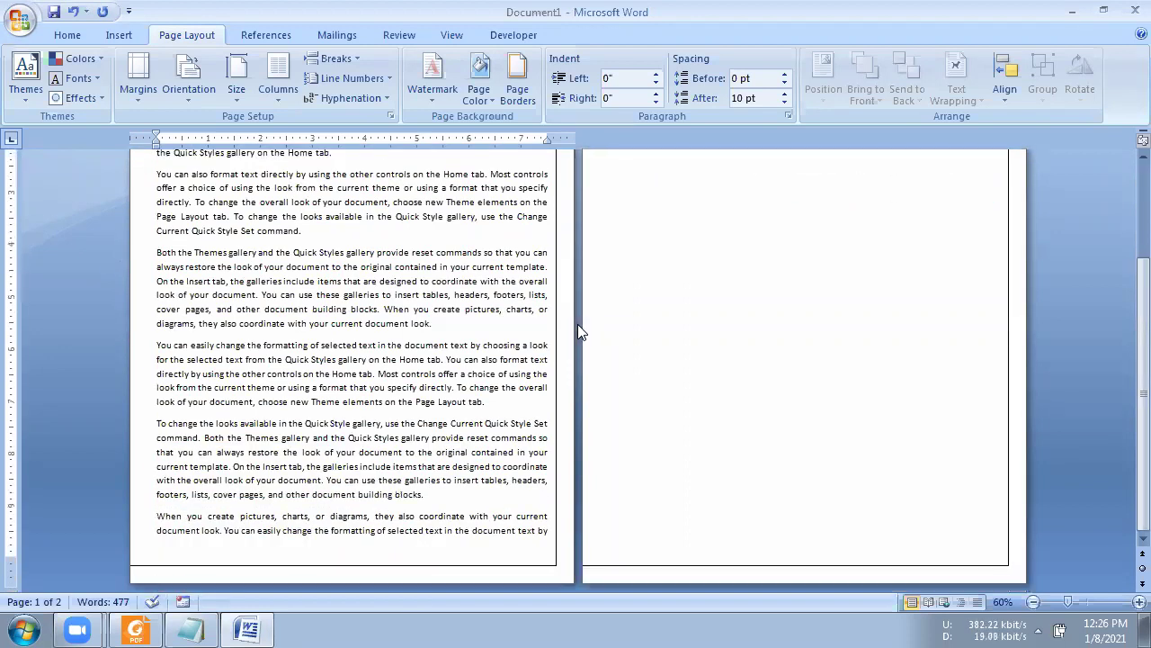
{"action": "scroll", "coordinate": [575, 333], "scroll_direction": "up", "scroll_amount": 2}
{"action": "scroll", "coordinate": [576, 333], "scroll_direction": "up", "scroll_amount": 1}
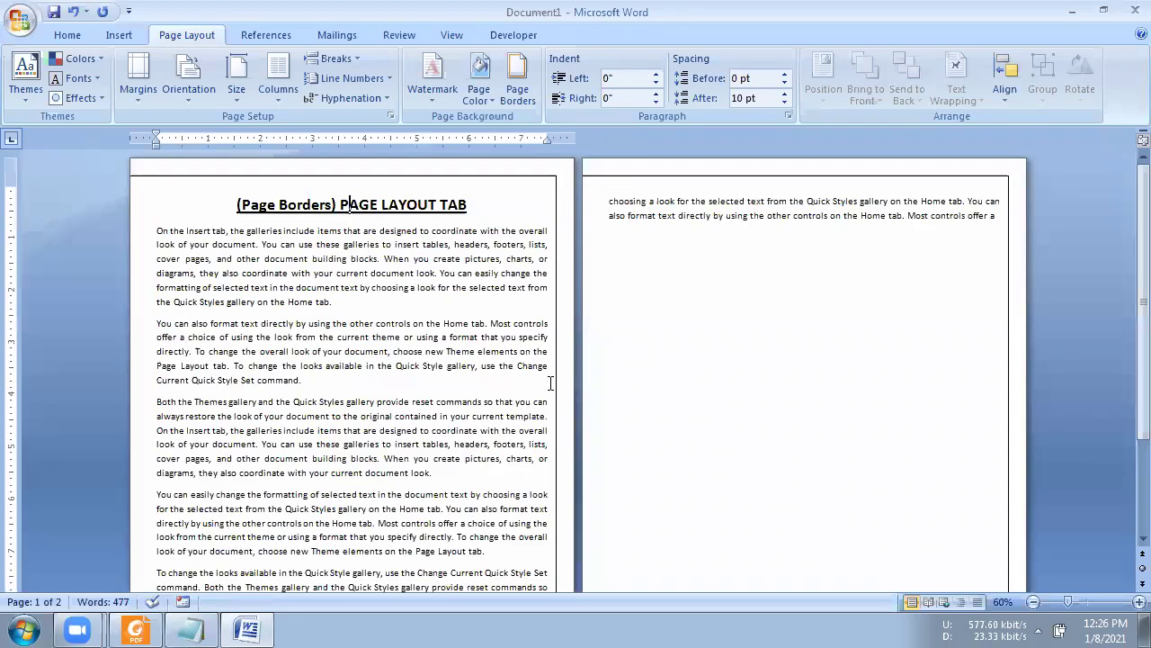
Toggle the right edge of the page border off and apply the change.
{"action": "left_click", "coordinate": [517, 94]}
{"action": "left_click", "coordinate": [730, 354]}
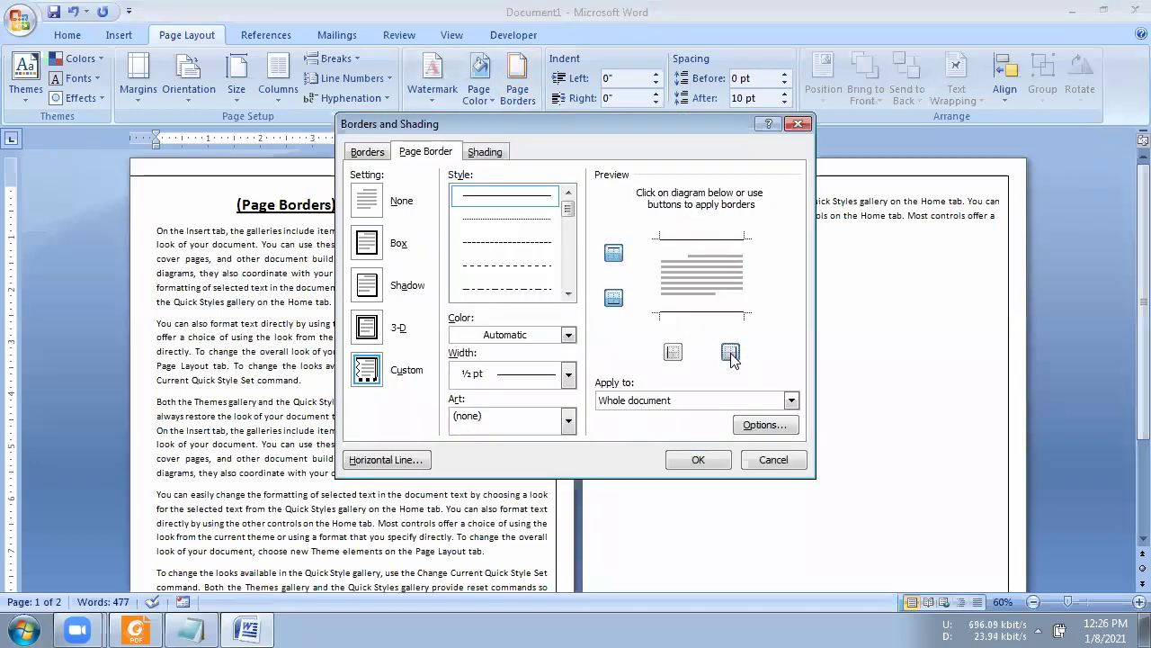
{"action": "left_click", "coordinate": [698, 459]}
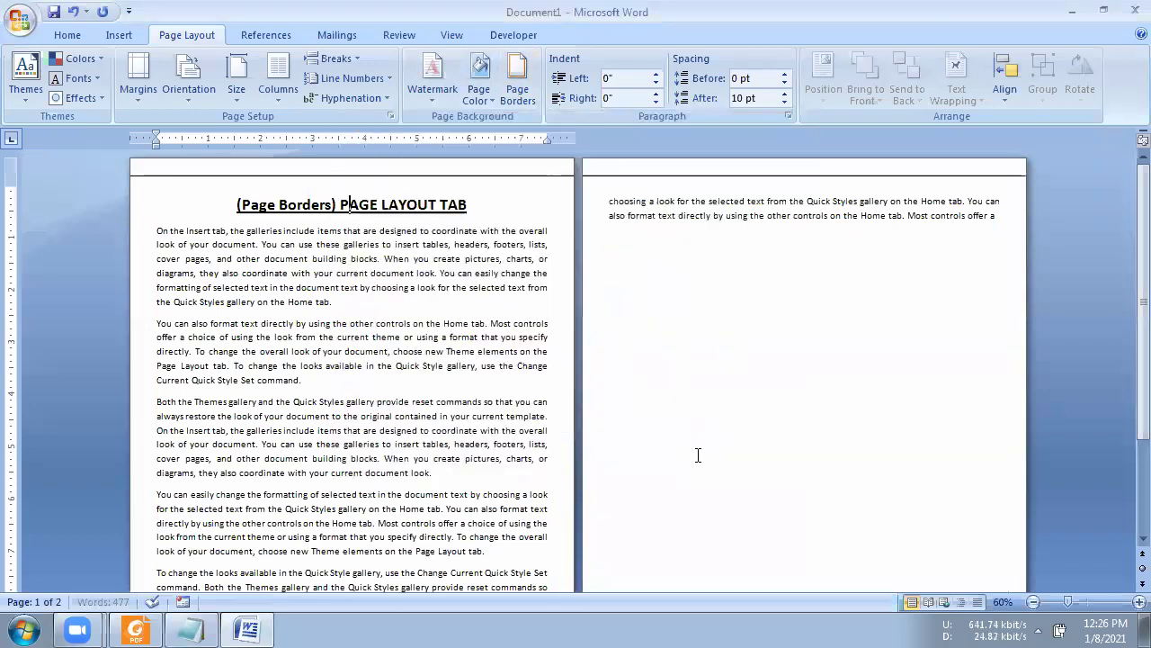
{"action": "scroll", "coordinate": [483, 300], "scroll_direction": "down", "scroll_amount": 2}
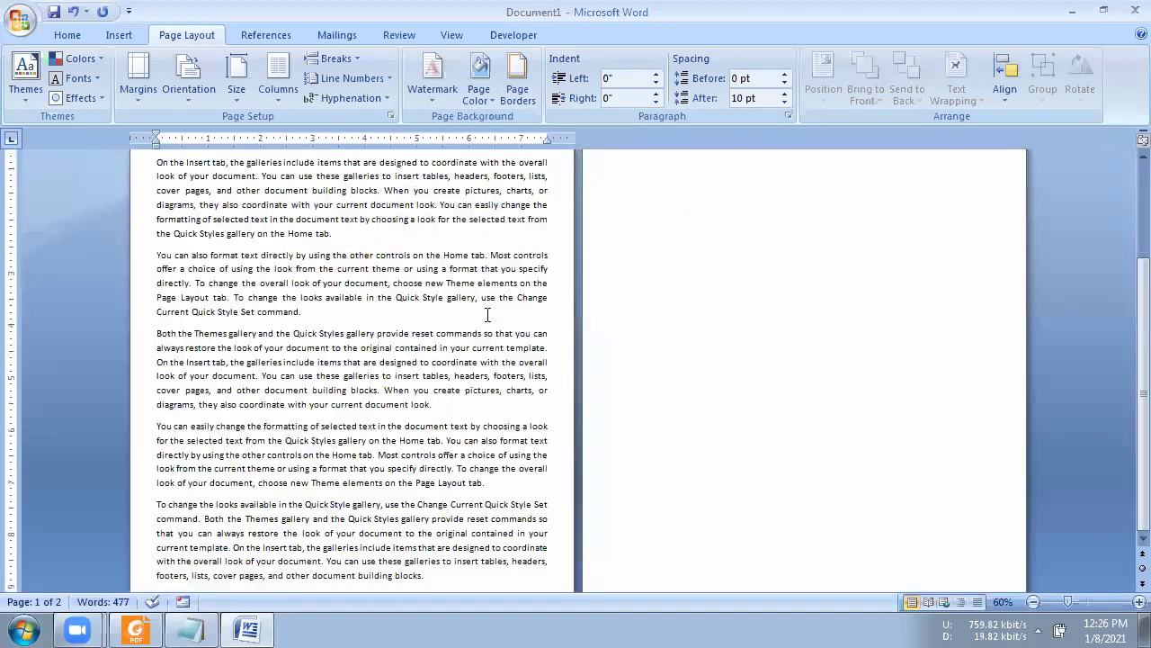
{"action": "scroll", "coordinate": [487, 314], "scroll_direction": "up", "scroll_amount": 2}
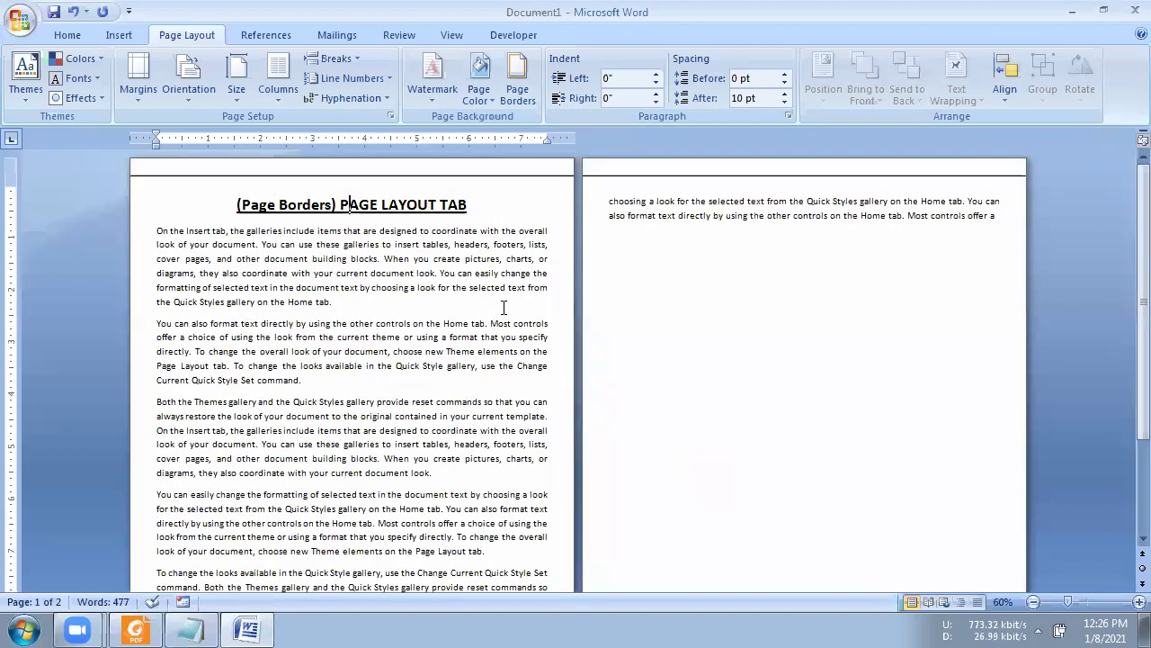
Restore the left and right edges so the page border preview shows a full box.
{"action": "left_click", "coordinate": [517, 85]}
{"action": "left_click", "coordinate": [673, 351]}
{"action": "left_click", "coordinate": [730, 352]}
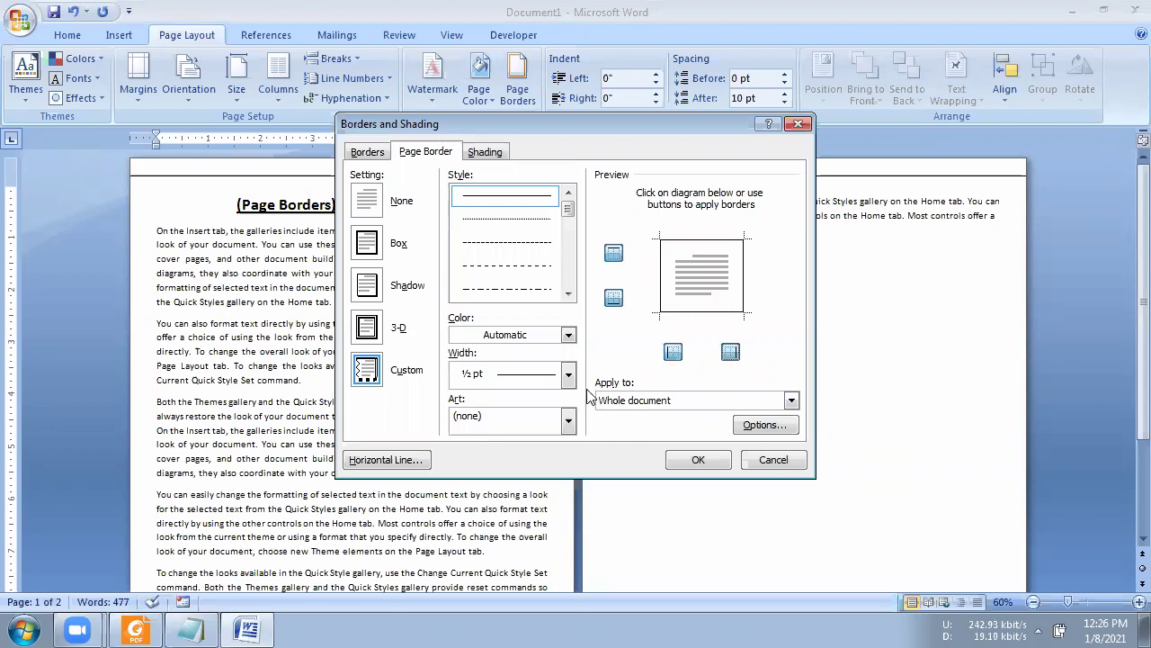
Apply a dashed-line box page border to both pages.
{"action": "left_click", "coordinate": [470, 202]}
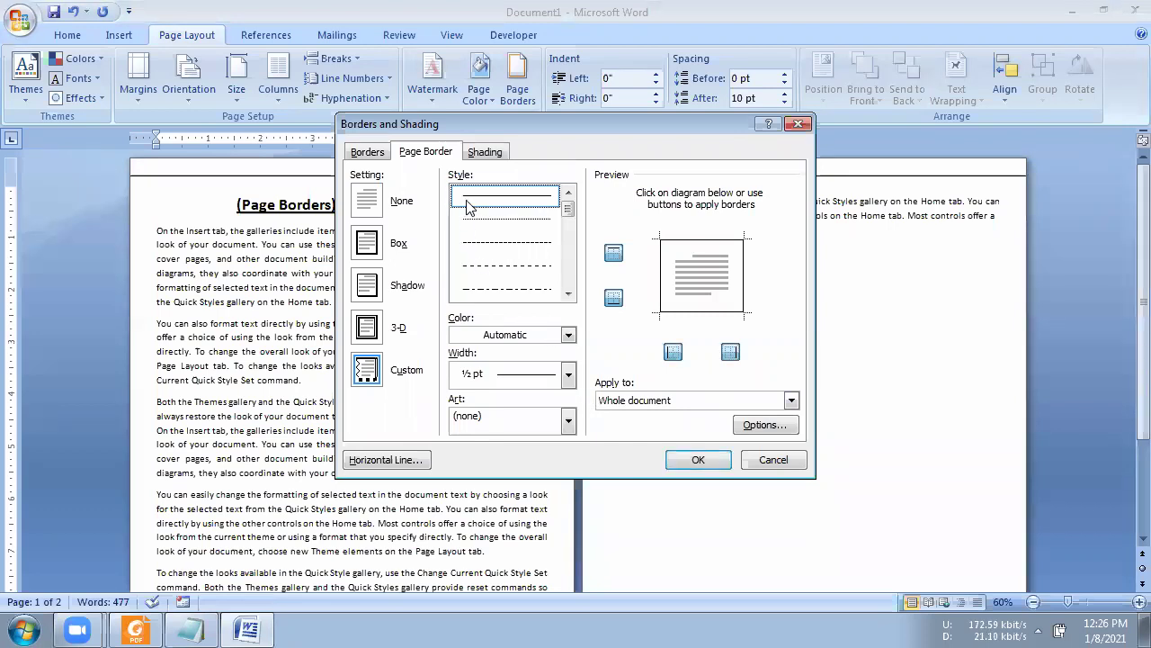
{"action": "left_click", "coordinate": [513, 264]}
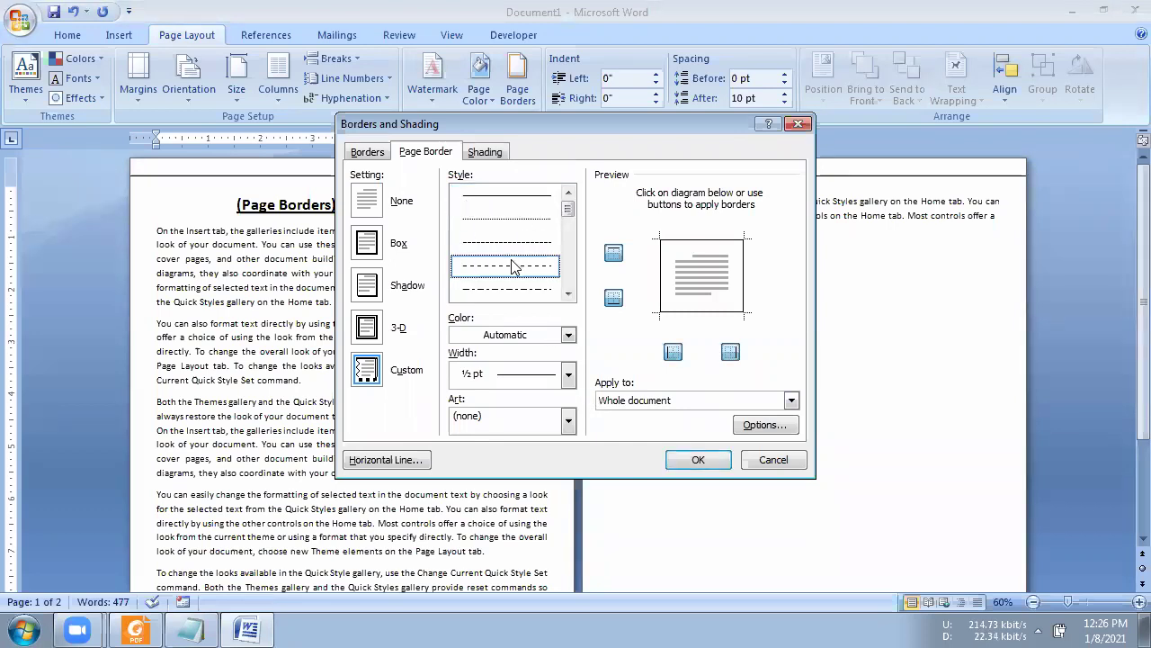
{"action": "left_click", "coordinate": [715, 462]}
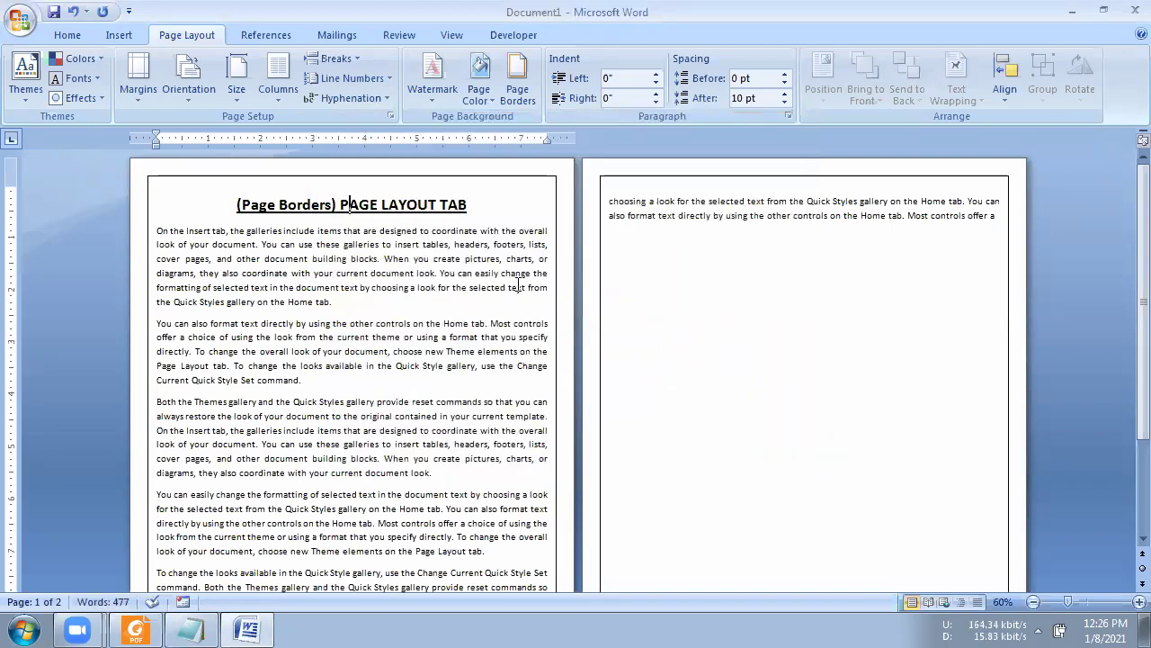
Reapply the dashed line style to the box page border on both pages.
{"action": "left_click", "coordinate": [515, 90]}
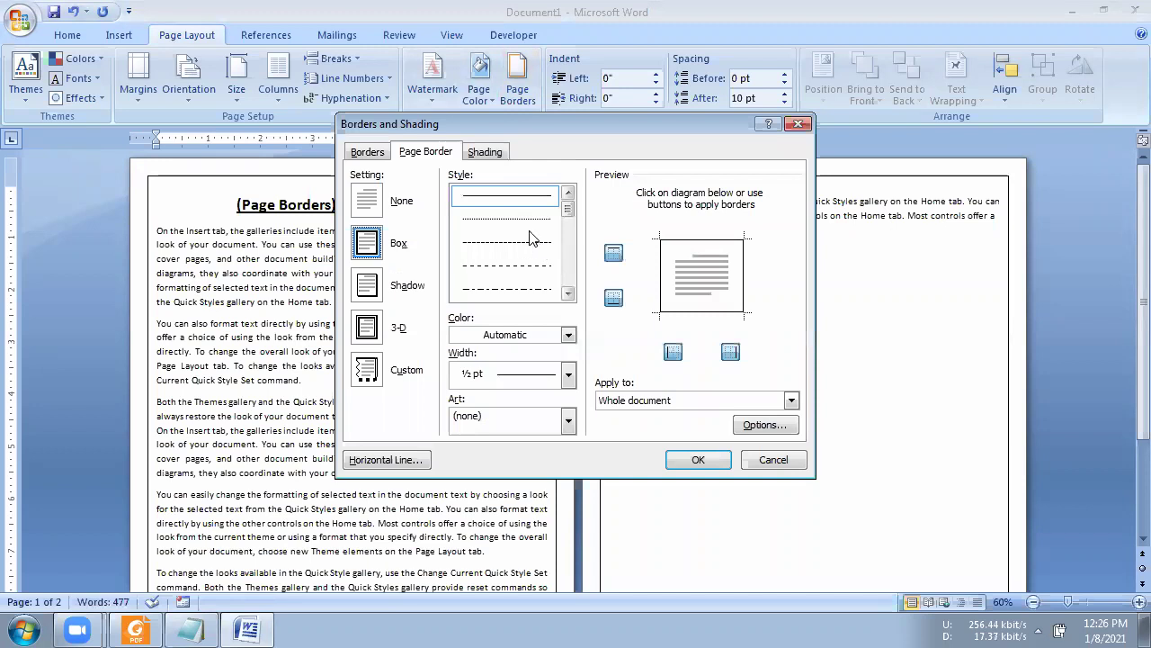
{"action": "left_click", "coordinate": [526, 202]}
{"action": "left_click", "coordinate": [506, 267]}
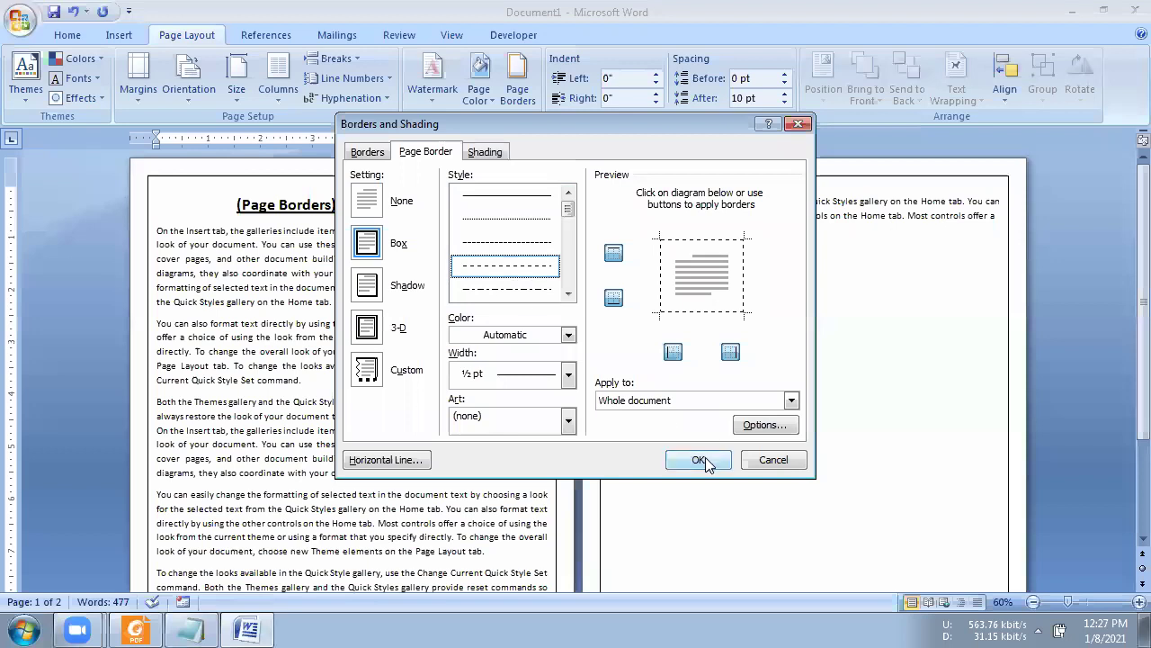
{"action": "left_click", "coordinate": [701, 459]}
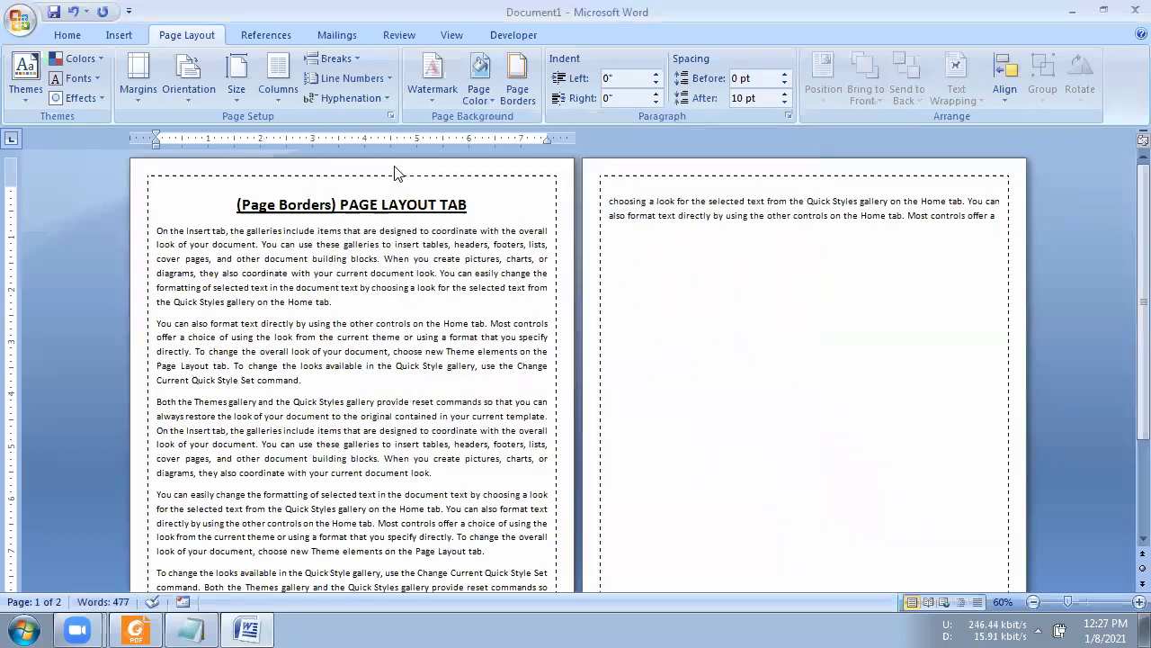
{"action": "left_click", "coordinate": [518, 93]}
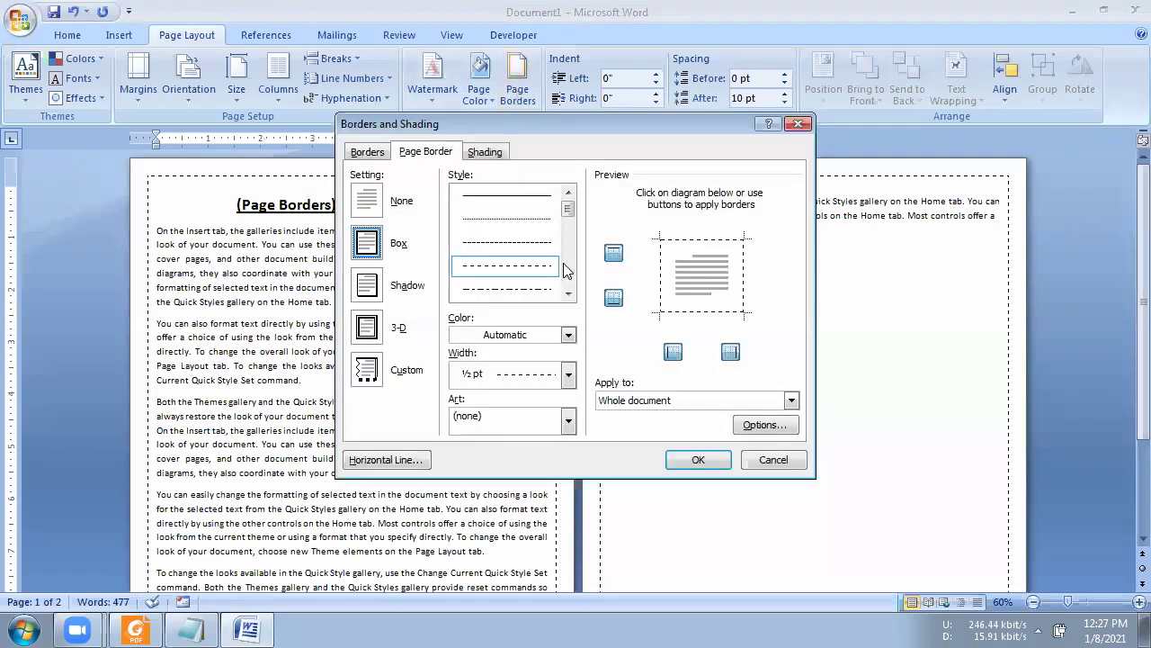
Change the page border to a double solid line on both pages.
{"action": "left_click", "coordinate": [568, 295]}
{"action": "left_click", "coordinate": [567, 294]}
{"action": "left_click", "coordinate": [522, 290]}
{"action": "left_click", "coordinate": [698, 459]}
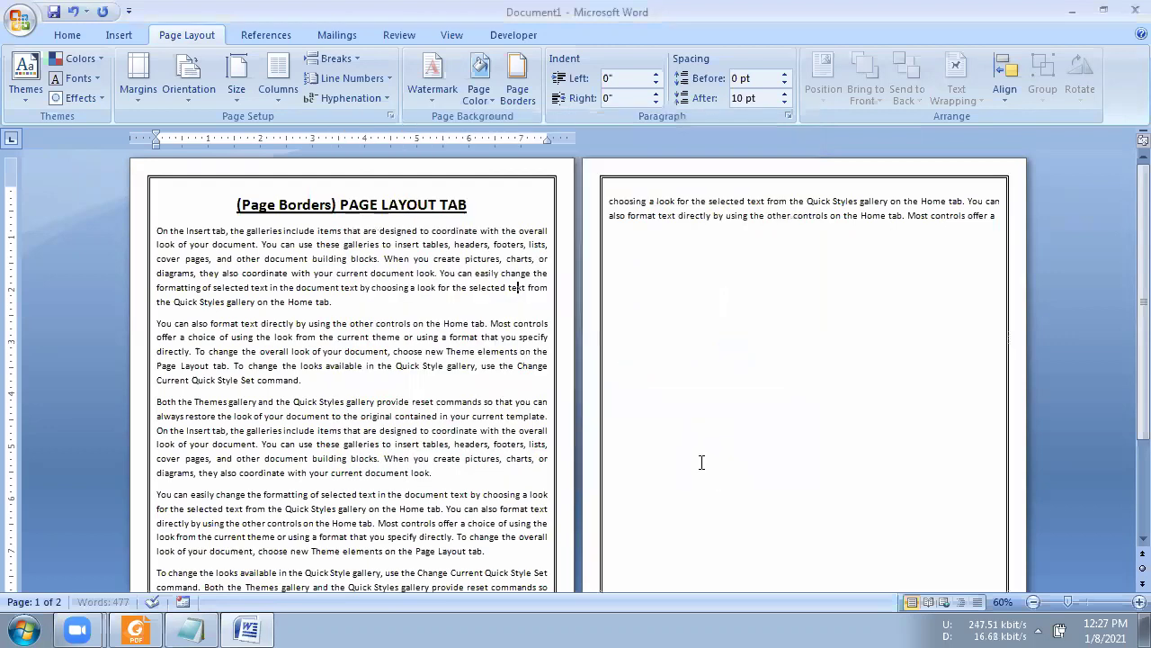
Switch the page border to a thicker 3 pt line style.
{"action": "left_click", "coordinate": [516, 94]}
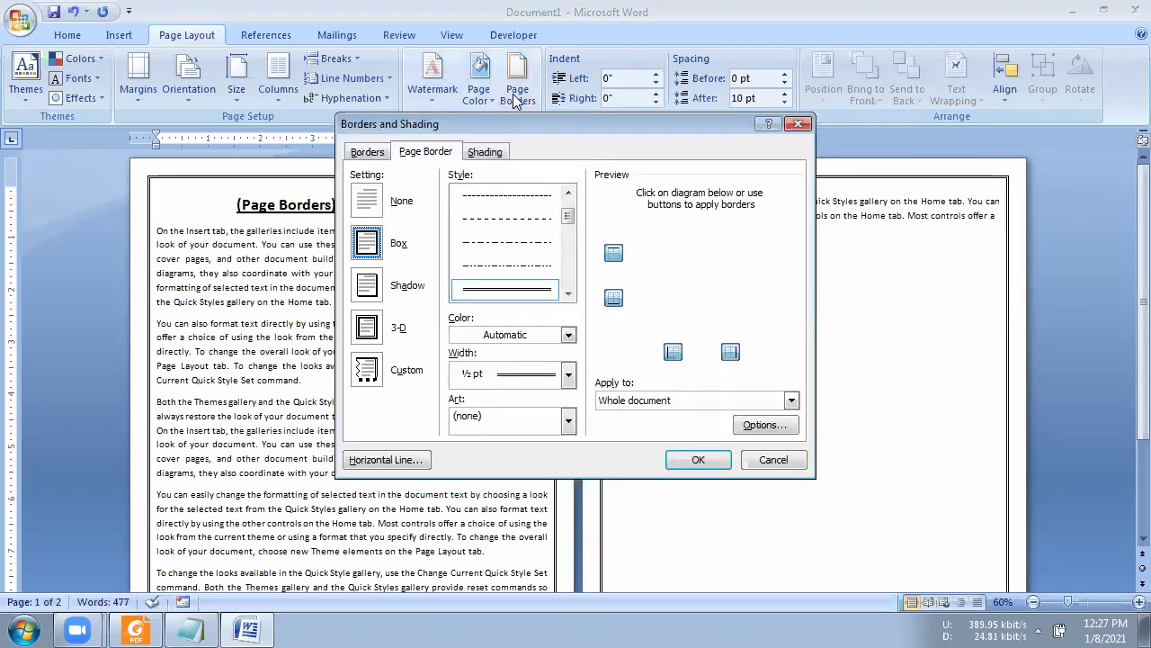
{"action": "left_click", "coordinate": [567, 294]}
{"action": "left_click", "coordinate": [568, 294]}
{"action": "left_click", "coordinate": [507, 288]}
{"action": "left_click", "coordinate": [676, 456]}
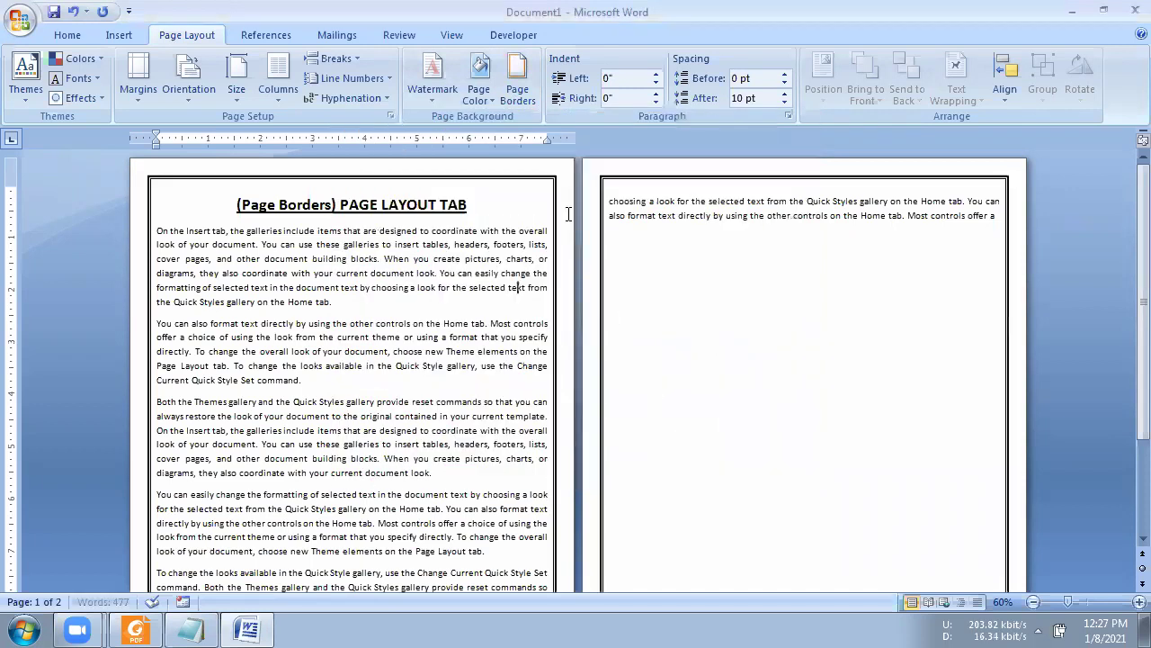
Replace the page border with the black triple-line style.
{"action": "left_click", "coordinate": [518, 99]}
{"action": "left_click", "coordinate": [567, 294]}
{"action": "left_click", "coordinate": [567, 294]}
{"action": "left_click", "coordinate": [567, 294]}
{"action": "left_click", "coordinate": [568, 294]}
{"action": "left_click", "coordinate": [567, 294]}
{"action": "left_click", "coordinate": [506, 289]}
{"action": "left_click", "coordinate": [698, 460]}
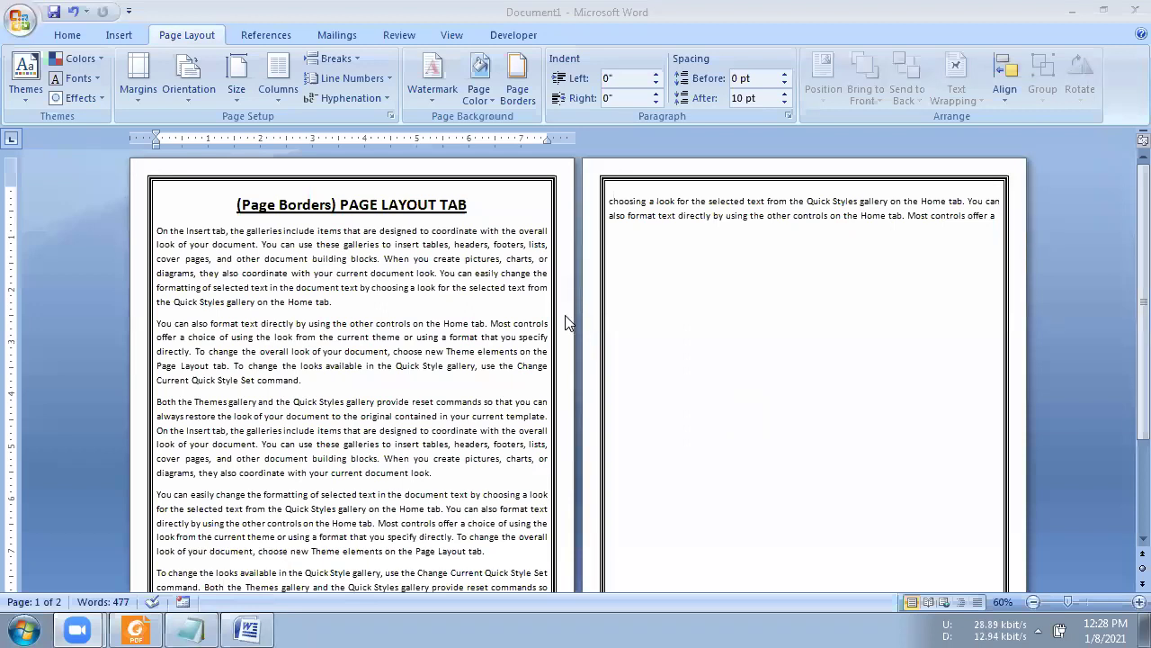
{"action": "left_click", "coordinate": [519, 83]}
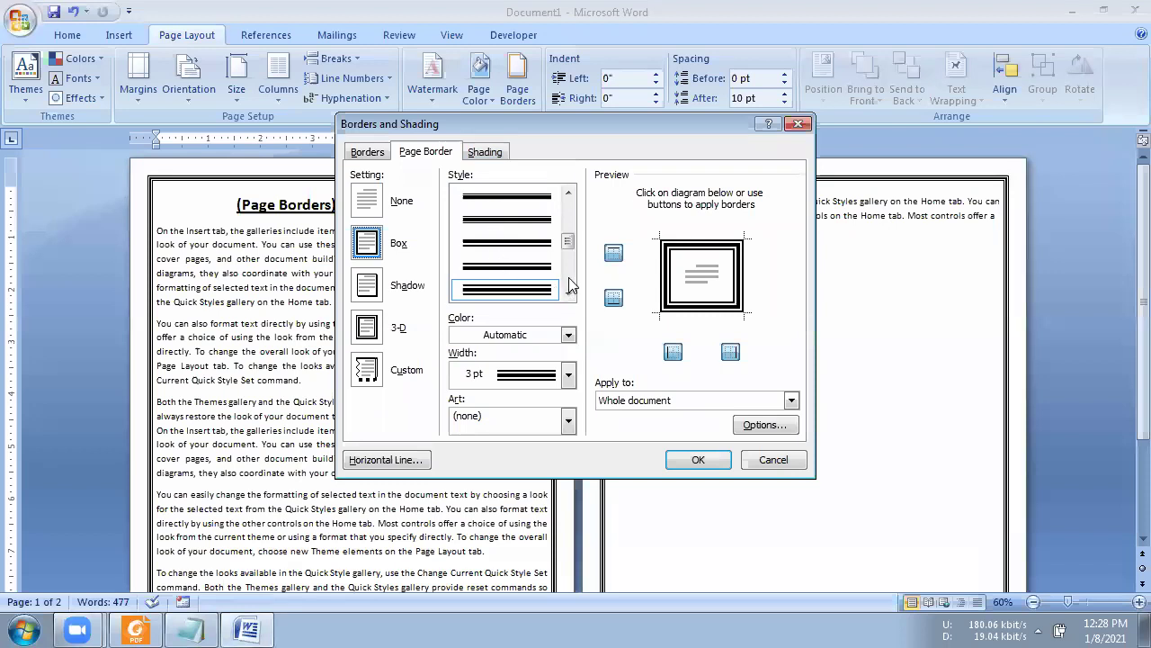
Give the page border a 3 pt double line in dark blue.
{"action": "left_click_drag", "start_coordinate": [571, 239], "coordinate": [572, 228]}
{"action": "left_click", "coordinate": [506, 288]}
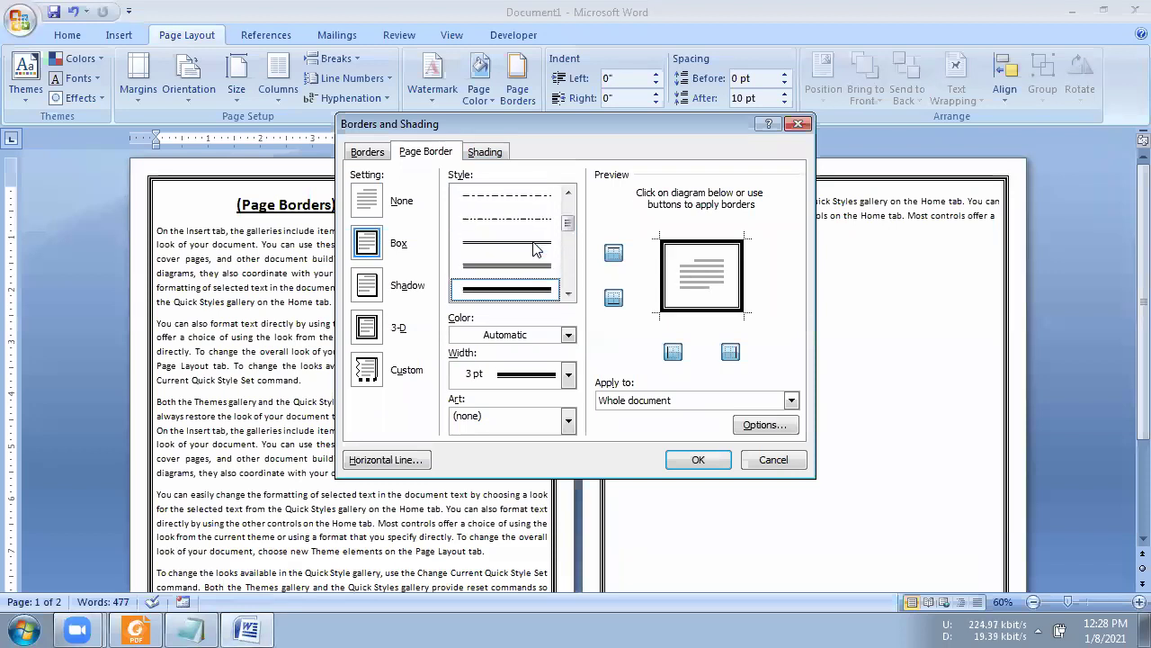
{"action": "left_click", "coordinate": [559, 336]}
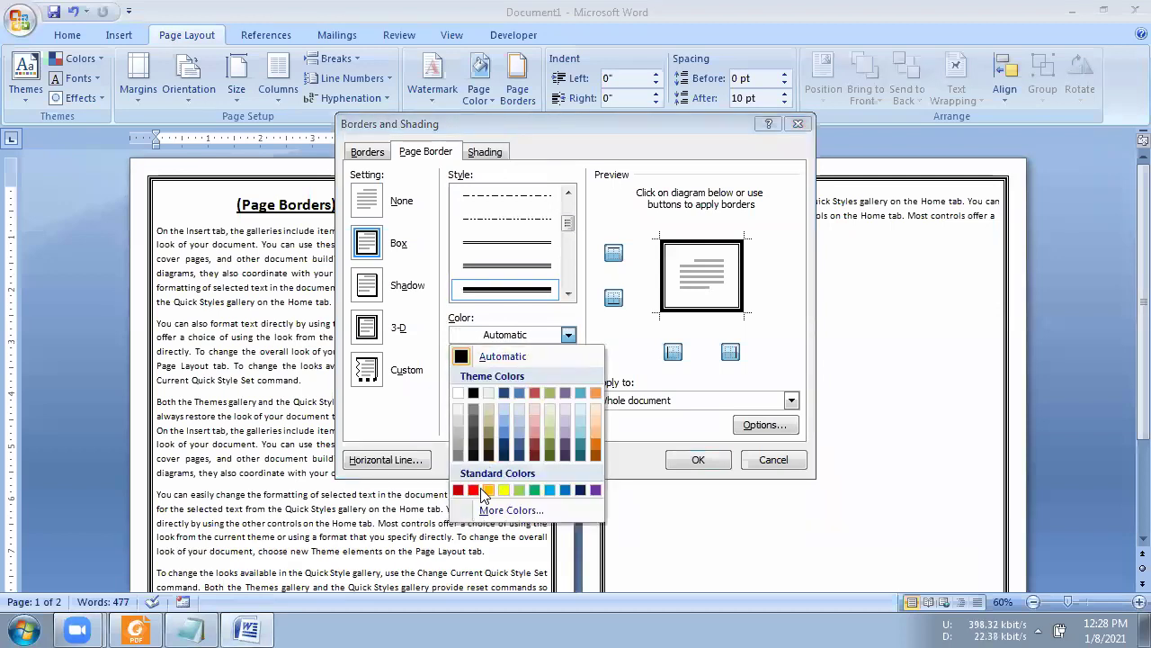
{"action": "left_click", "coordinate": [580, 490]}
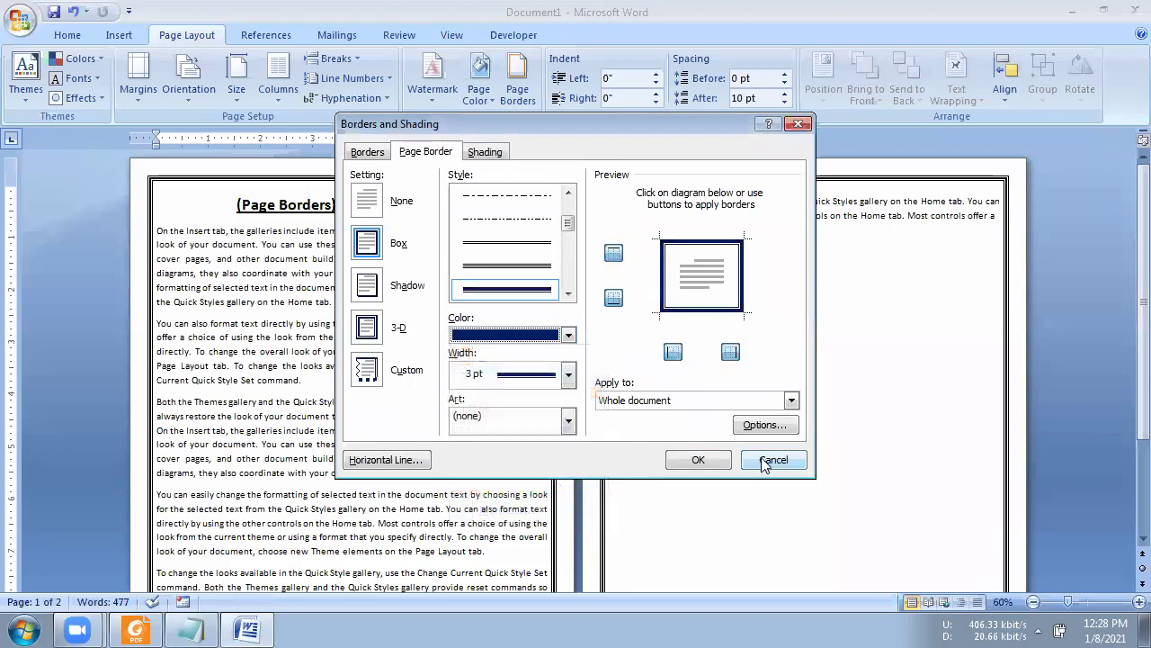
{"action": "left_click", "coordinate": [717, 461]}
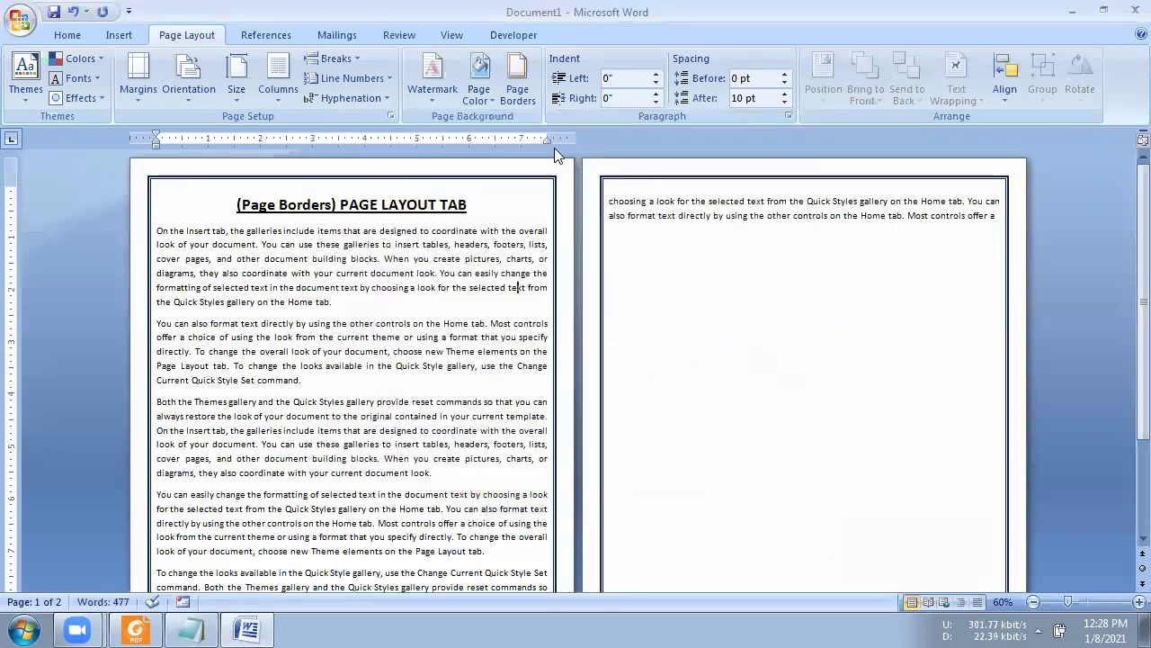
Change the page border colour from dark blue to dark red.
{"action": "left_click", "coordinate": [519, 97]}
{"action": "left_click", "coordinate": [544, 337]}
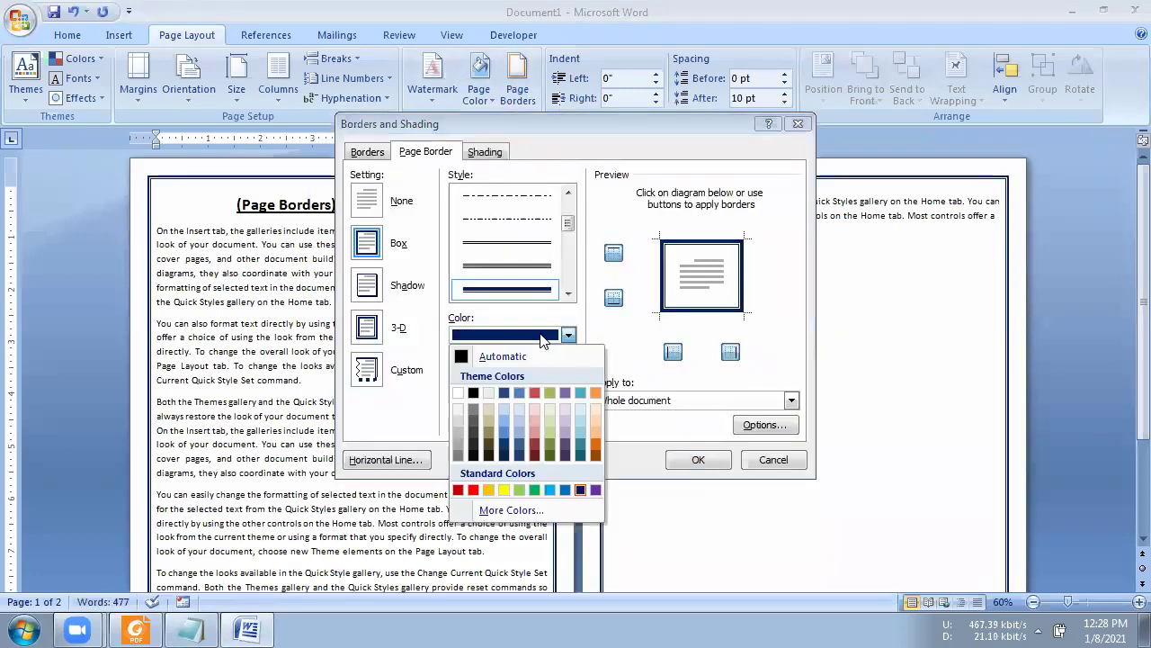
{"action": "left_click", "coordinate": [469, 490]}
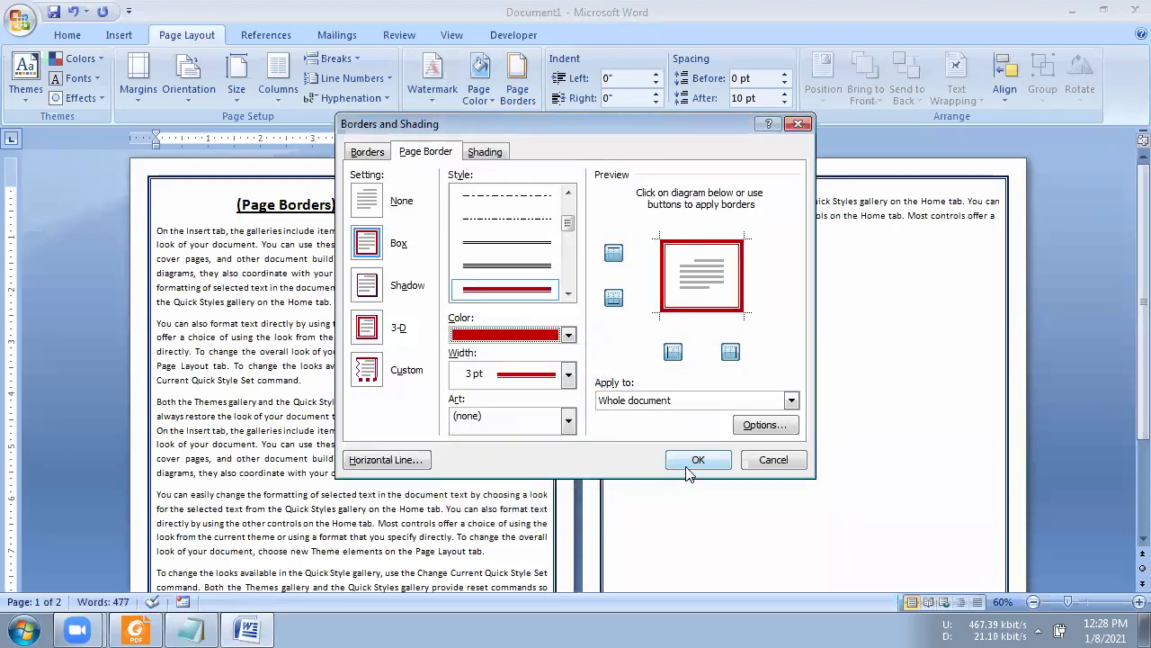
{"action": "left_click", "coordinate": [689, 468]}
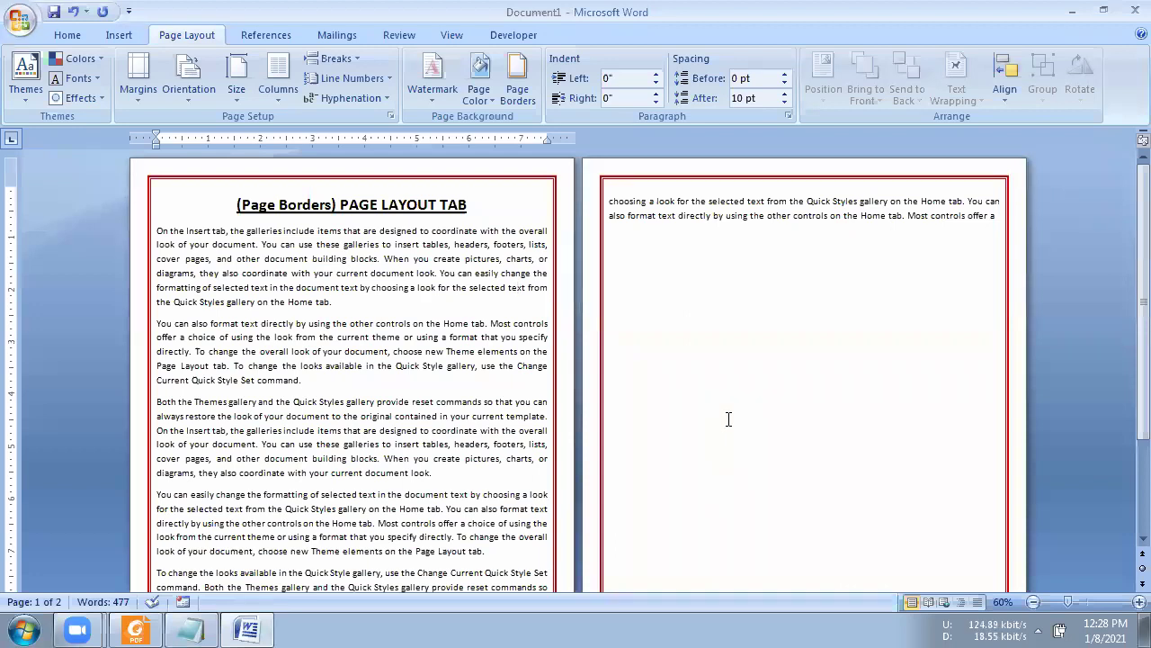
{"action": "left_click", "coordinate": [518, 85]}
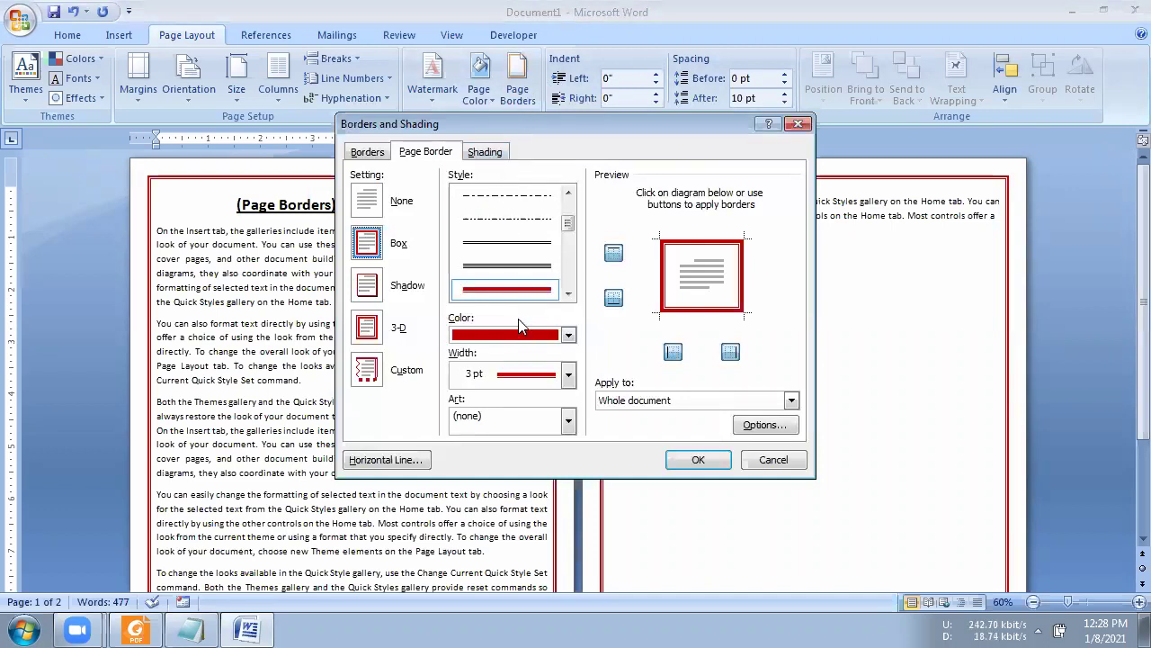
{"action": "left_click", "coordinate": [519, 375]}
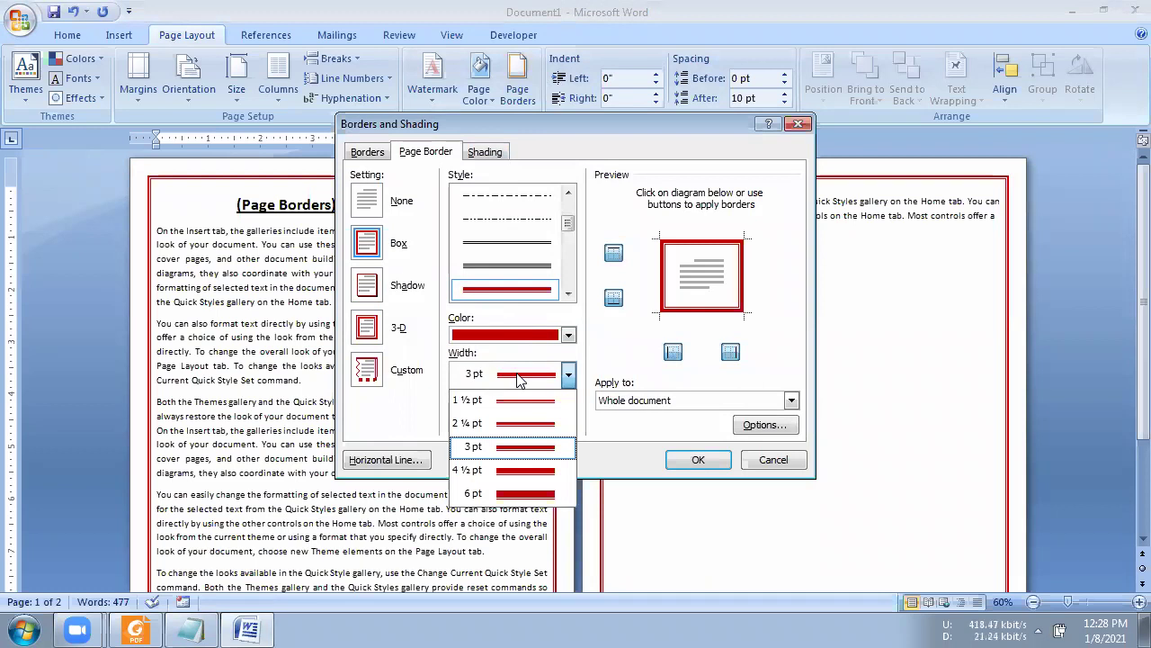
{"action": "left_click", "coordinate": [520, 378]}
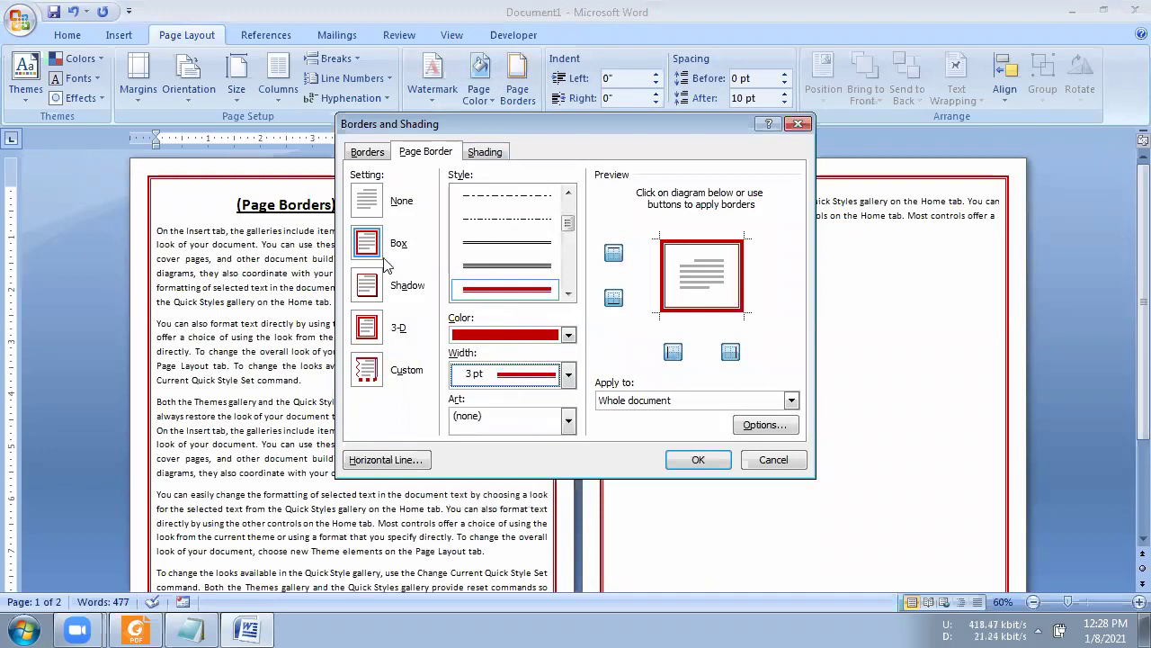
{"action": "left_click", "coordinate": [501, 419]}
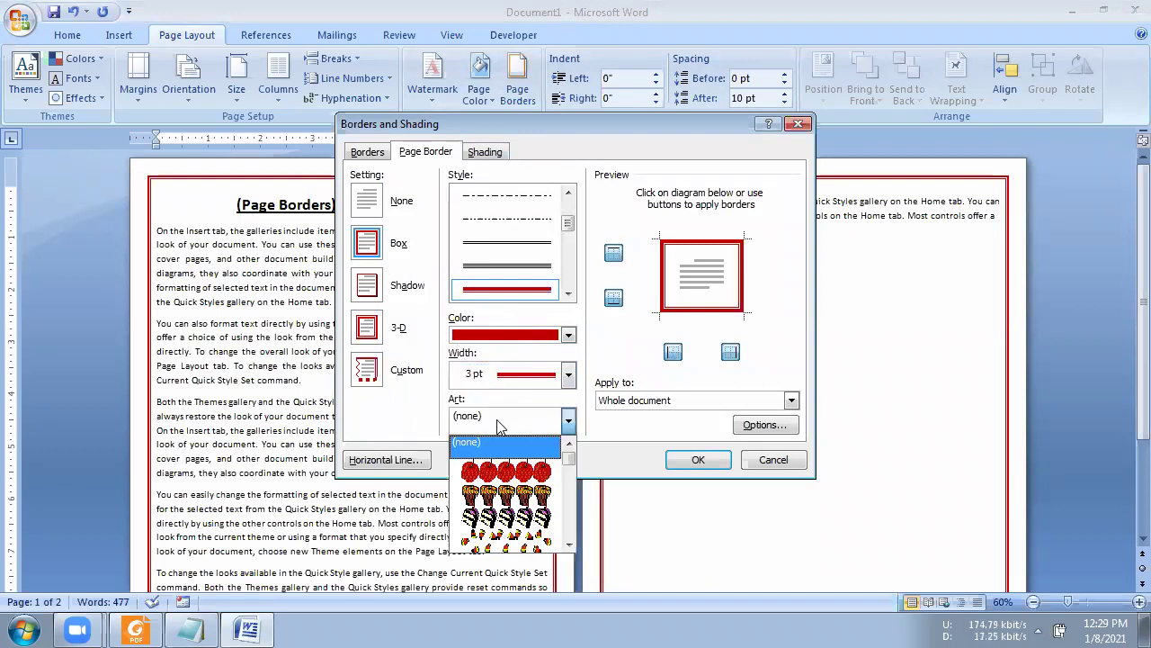
{"action": "left_click", "coordinate": [501, 426]}
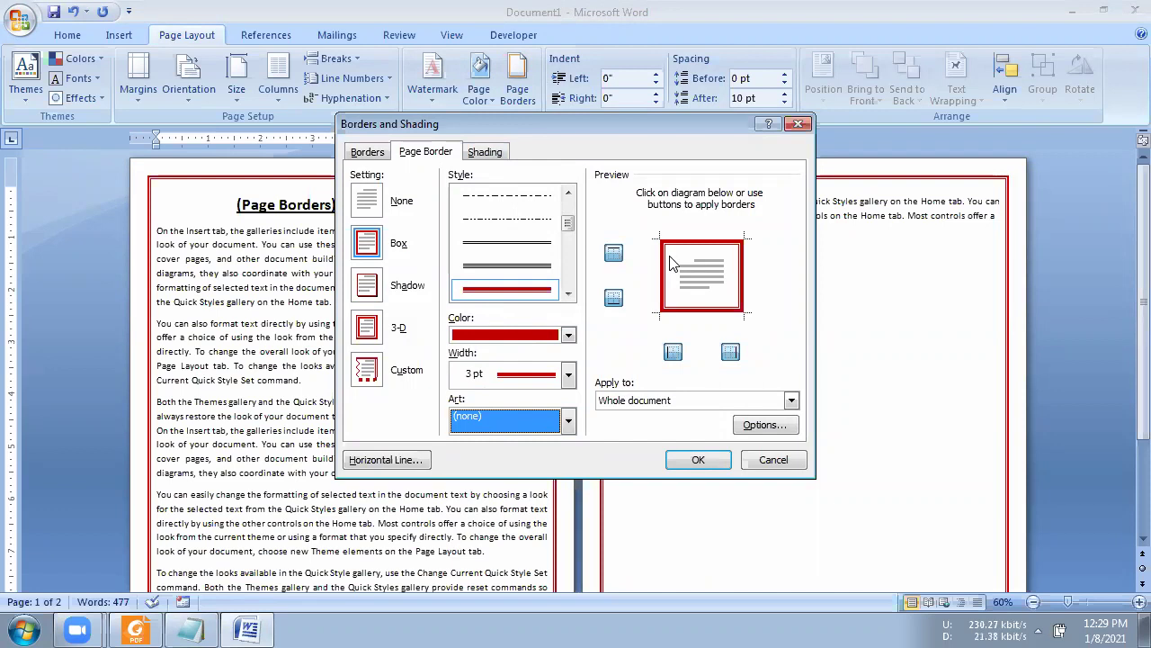
Box the paragraph 'You can also format text directly' in a dash-dot-dot border.
{"action": "left_click", "coordinate": [689, 457]}
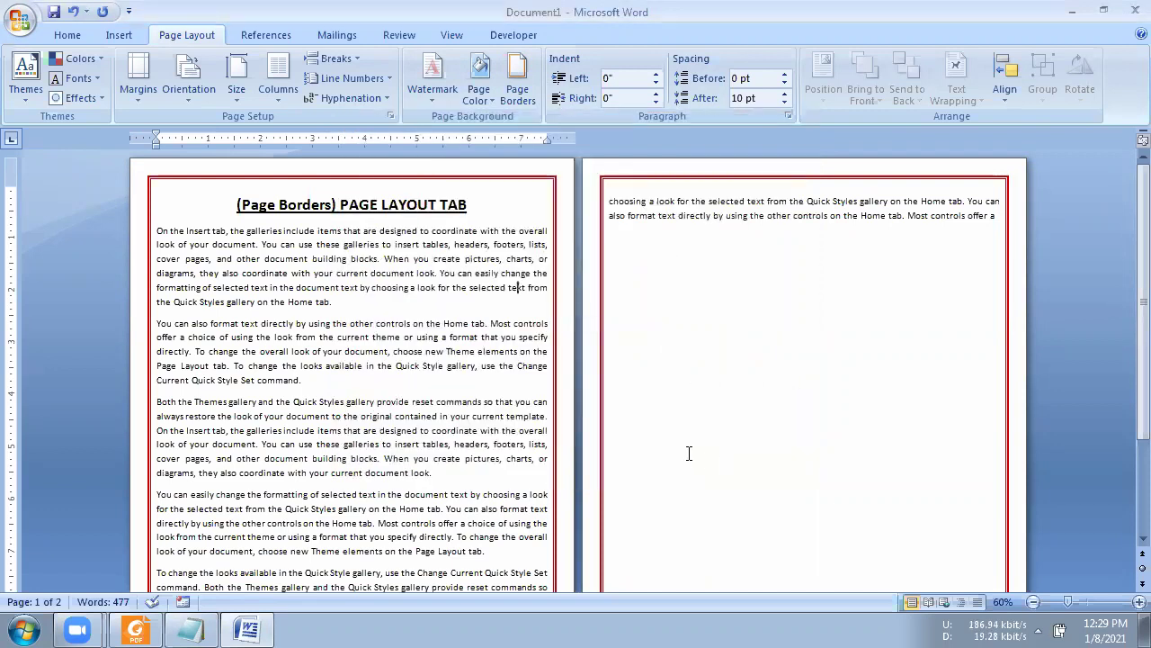
{"action": "left_click_drag", "start_coordinate": [306, 381], "coordinate": [159, 324]}
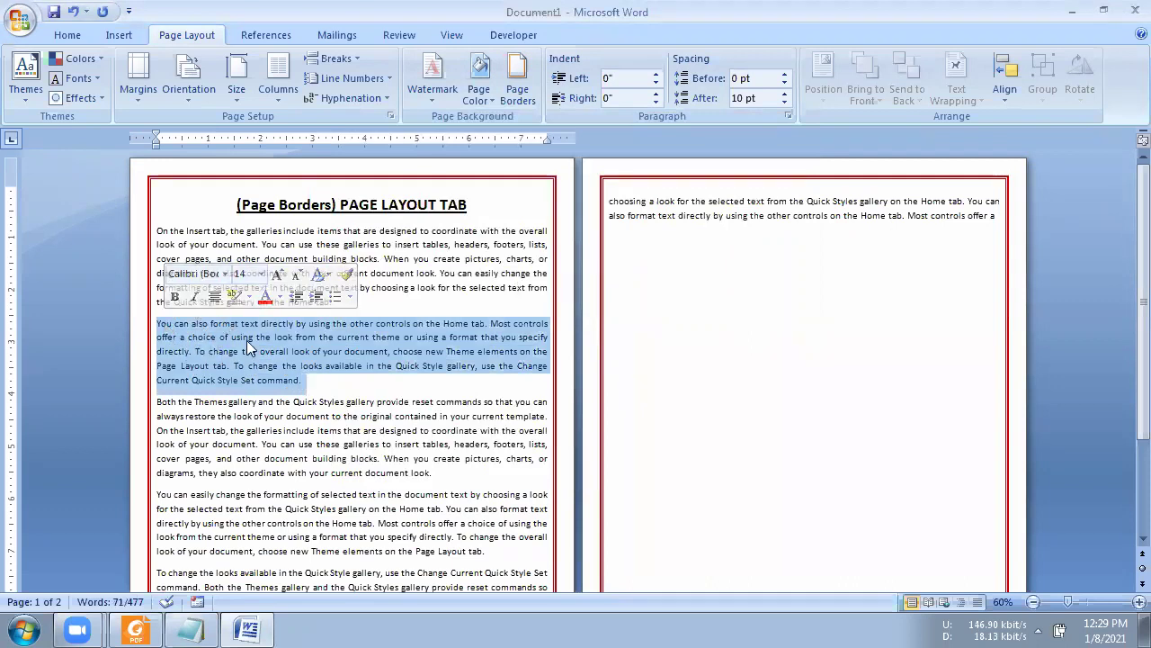
{"action": "left_click", "coordinate": [529, 94]}
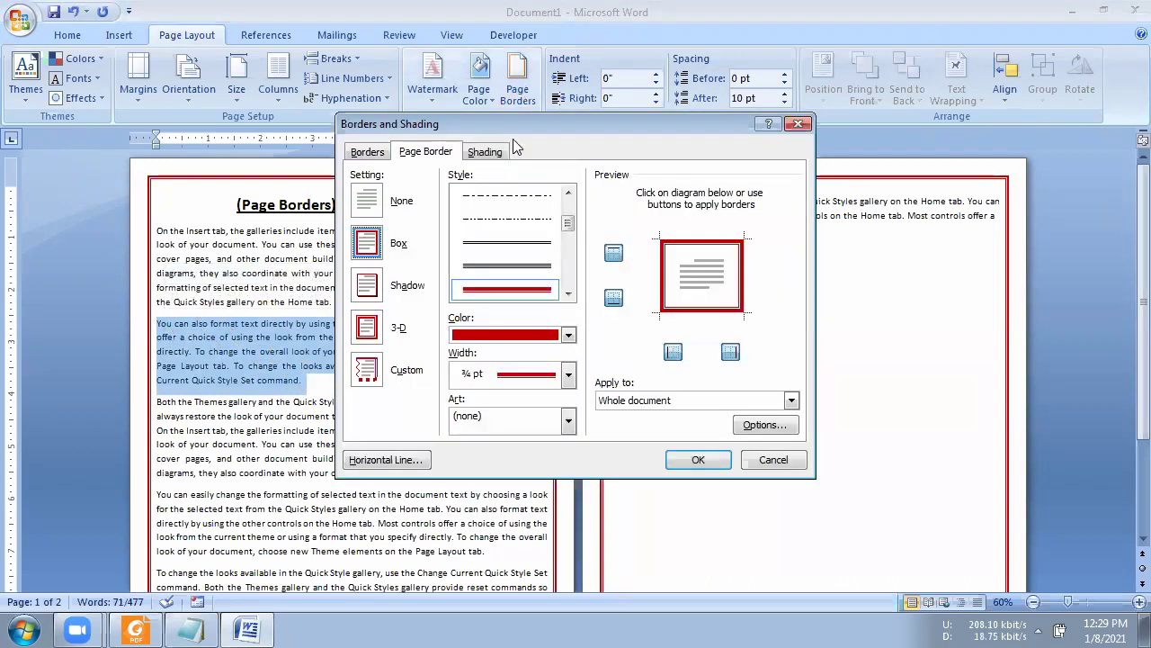
{"action": "left_click", "coordinate": [372, 155]}
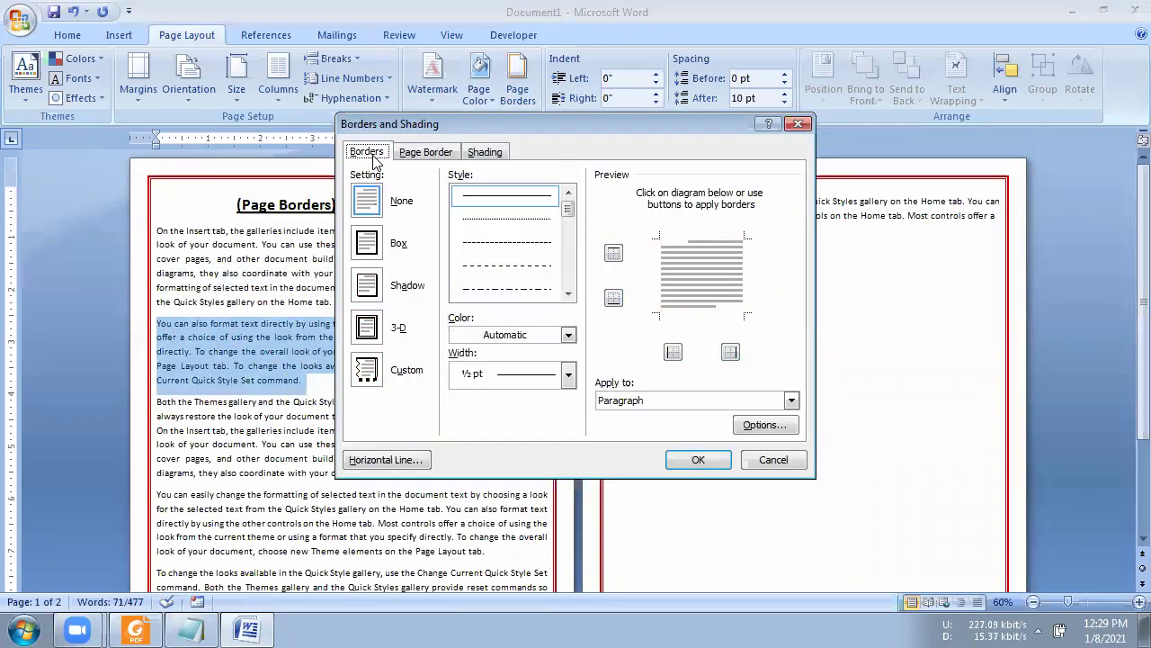
{"action": "left_click", "coordinate": [376, 245]}
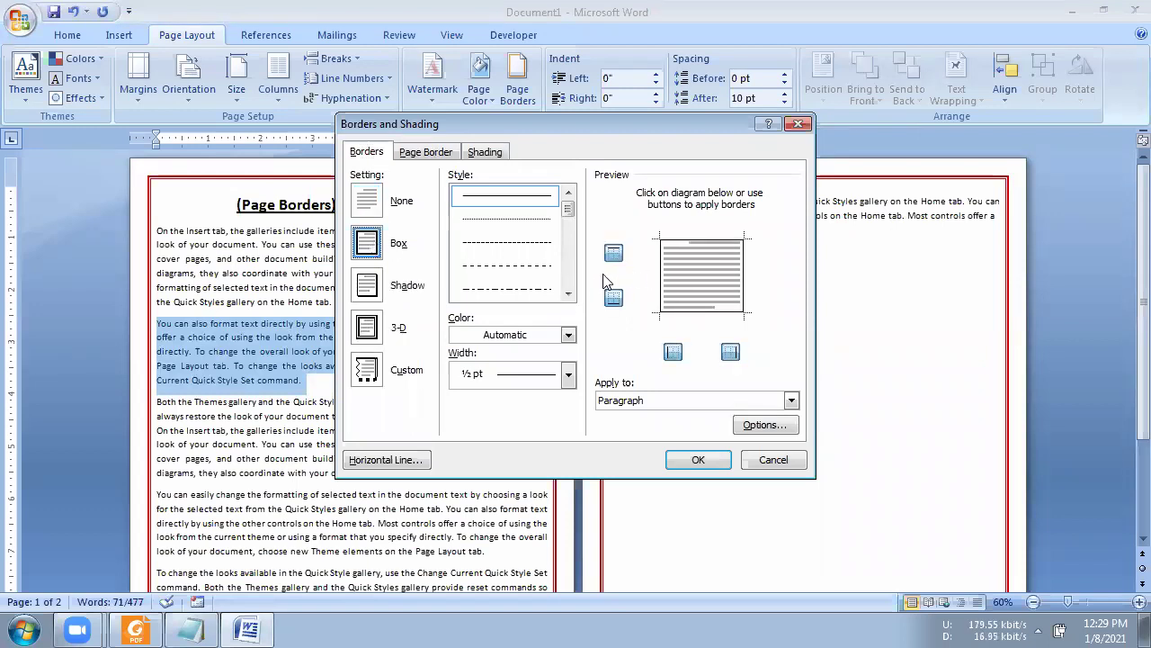
{"action": "left_click", "coordinate": [568, 294]}
{"action": "left_click", "coordinate": [567, 294]}
{"action": "left_click", "coordinate": [519, 251]}
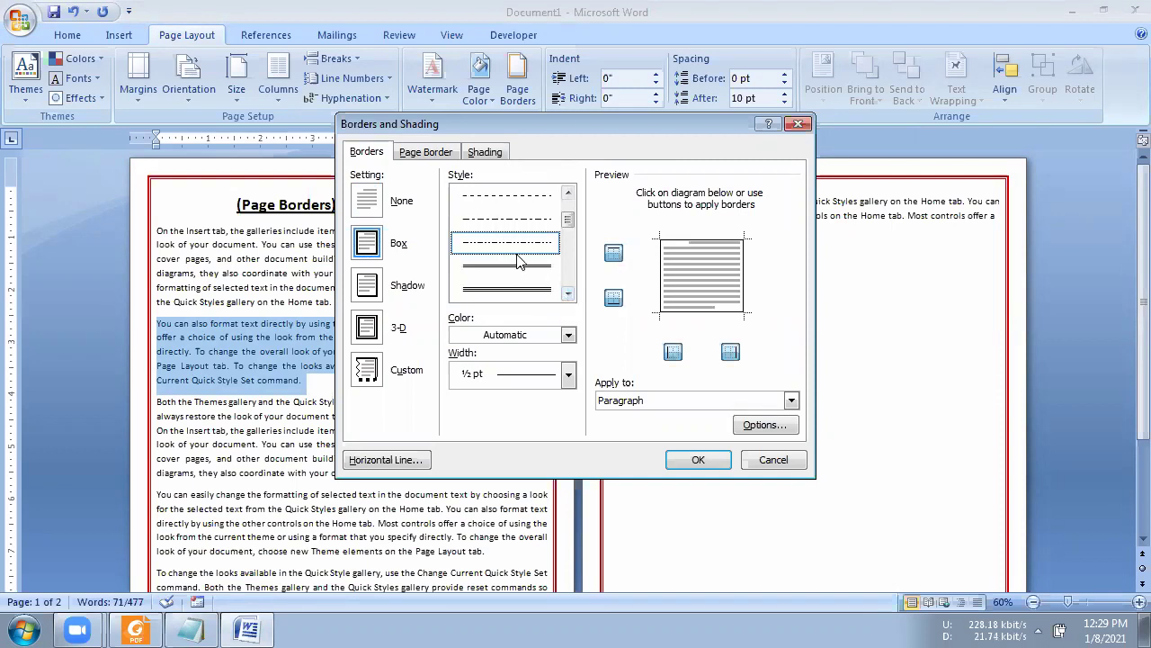
{"action": "left_click", "coordinate": [692, 458]}
{"action": "left_click", "coordinate": [223, 325]}
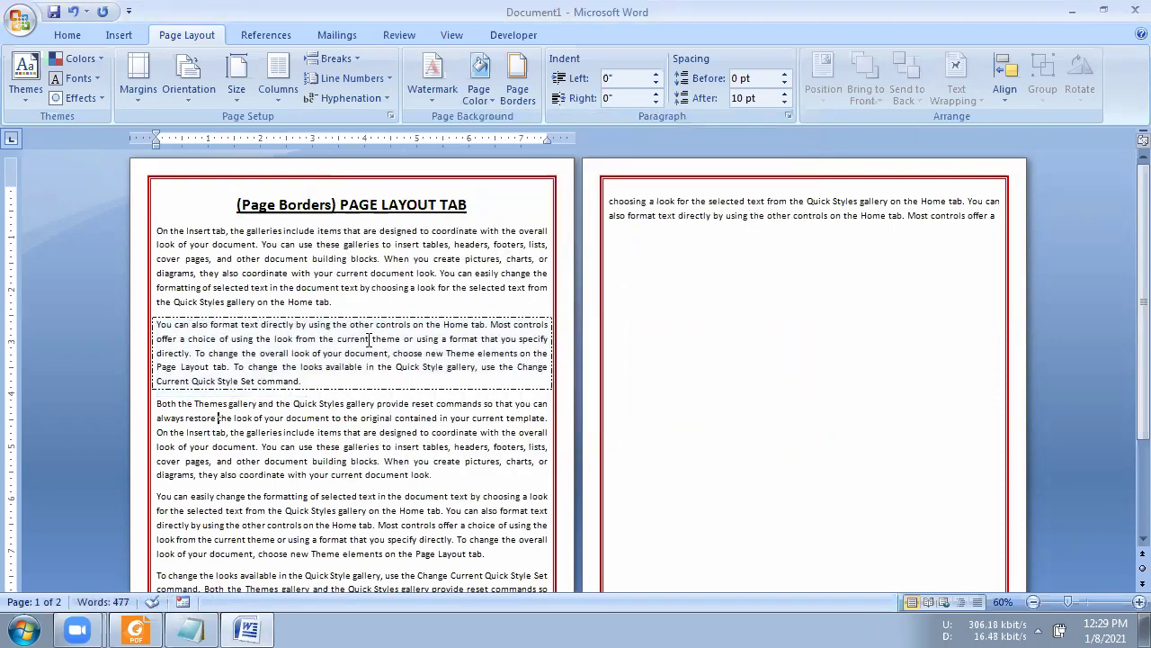
Indent the boxed paragraph 0.88" from the left and 0.94" from the right.
{"action": "left_click", "coordinate": [546, 339]}
{"action": "left_click_drag", "start_coordinate": [301, 381], "coordinate": [180, 331]}
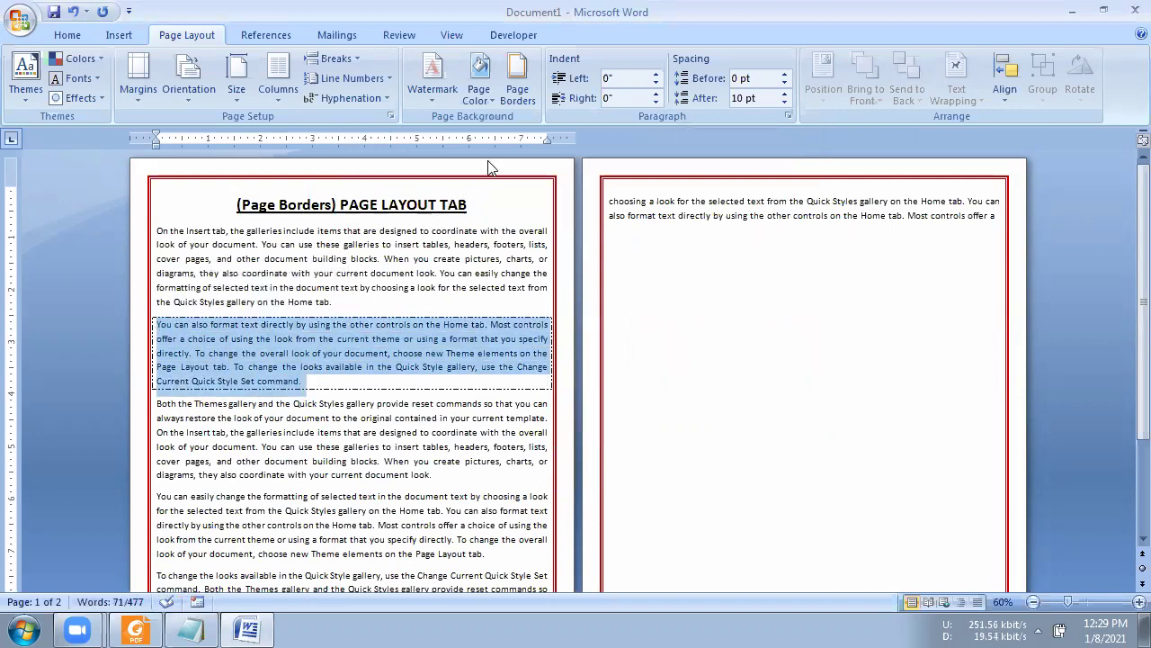
{"action": "left_click_drag", "start_coordinate": [499, 140], "coordinate": [499, 140]}
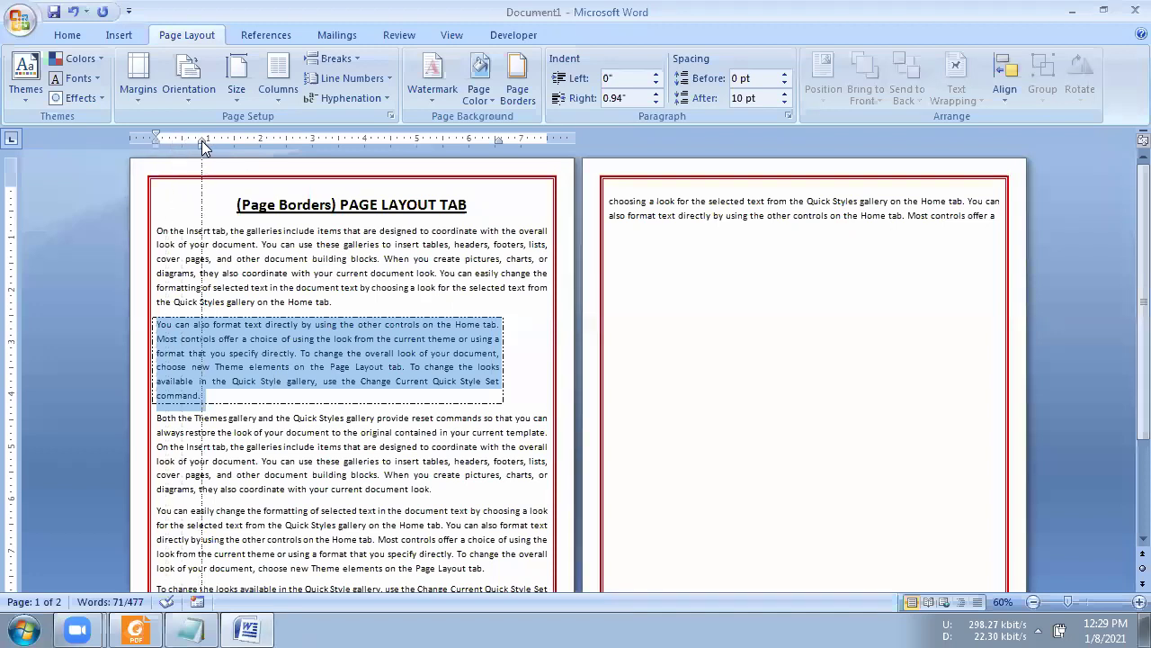
{"action": "left_click_drag", "start_coordinate": [201, 141], "coordinate": [201, 141]}
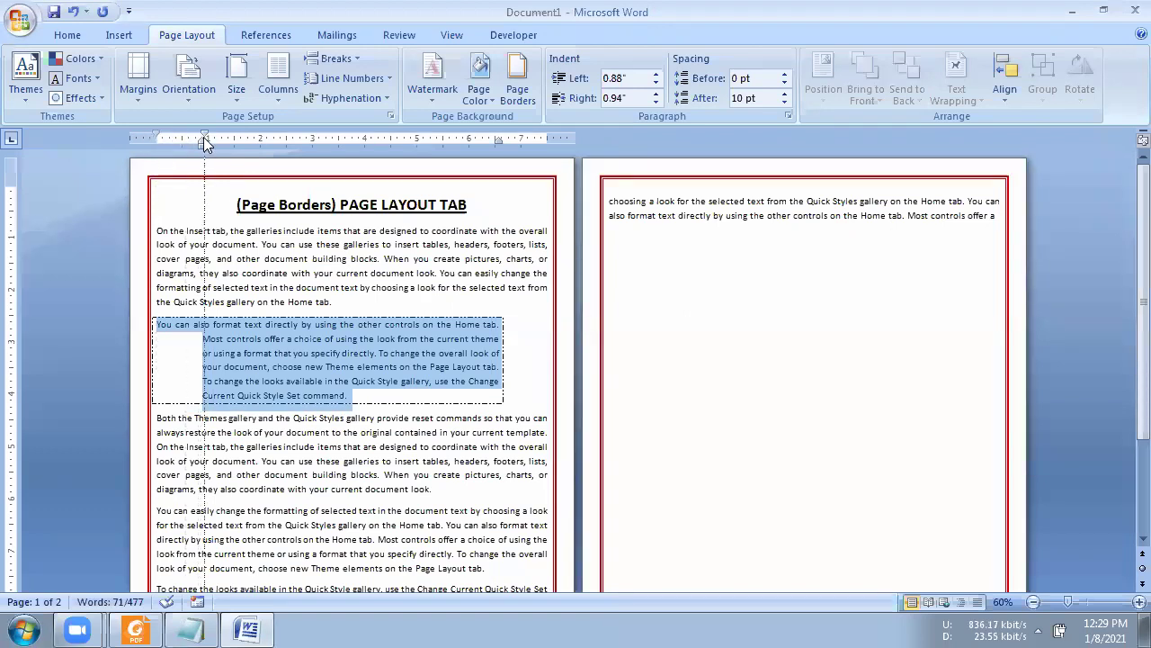
{"action": "left_click_drag", "start_coordinate": [204, 137], "coordinate": [203, 138]}
{"action": "left_click", "coordinate": [363, 432]}
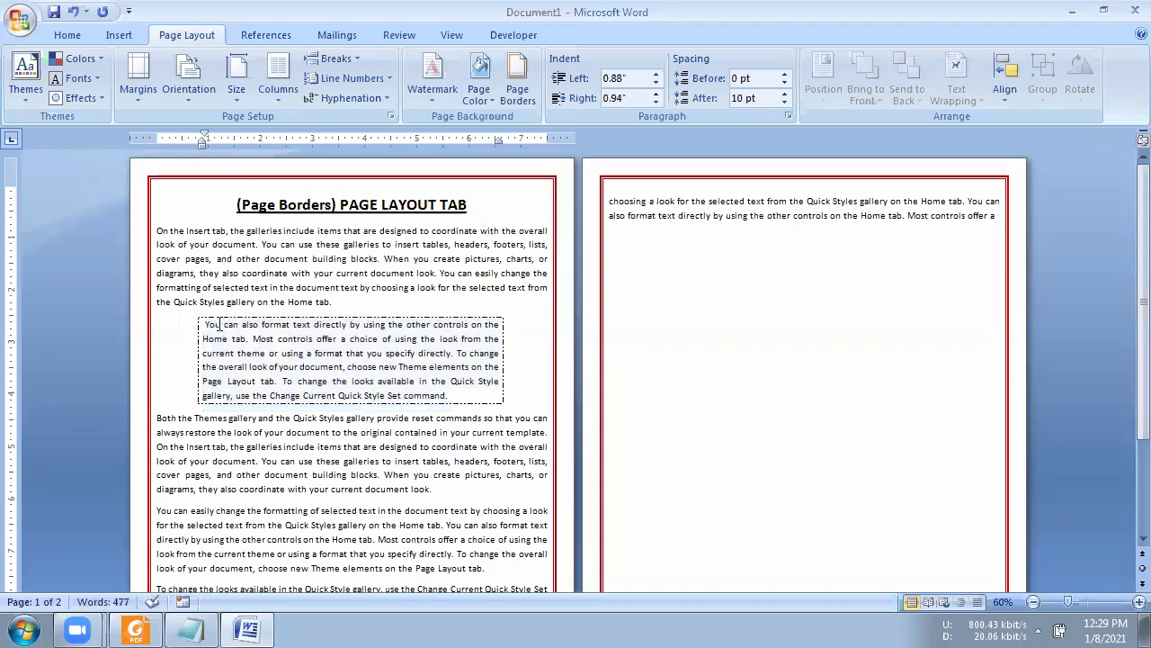
{"action": "left_click_drag", "start_coordinate": [205, 325], "coordinate": [452, 399]}
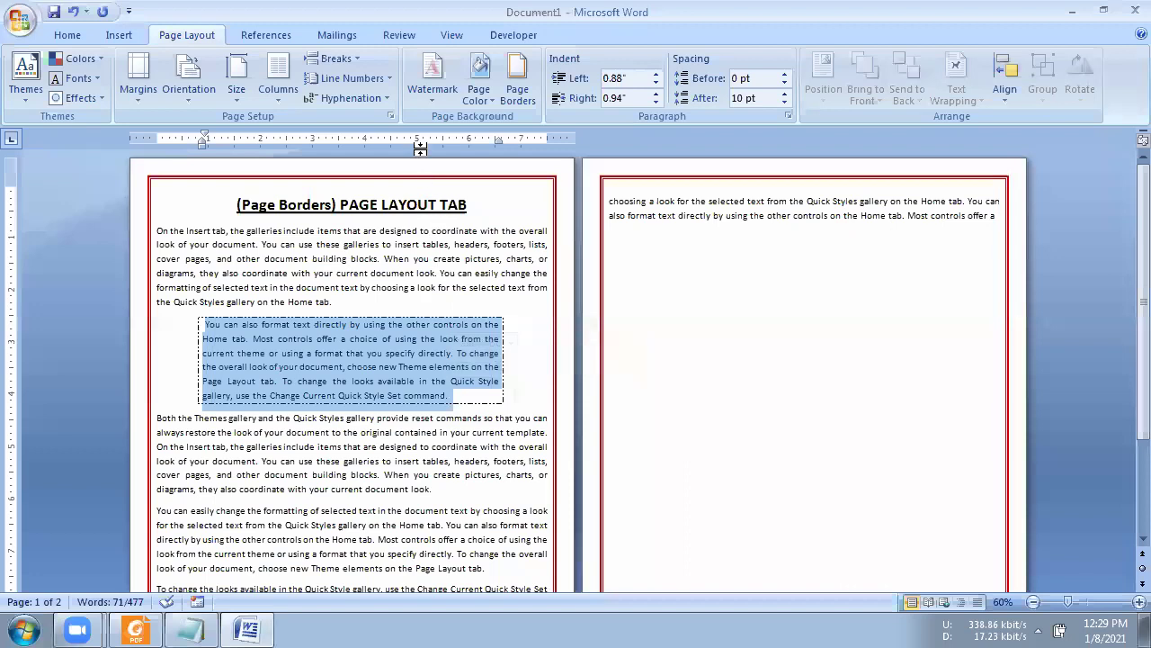
Replace the paragraph's dash-dot box with a red 3 pt double-line border.
{"action": "left_click", "coordinate": [517, 81]}
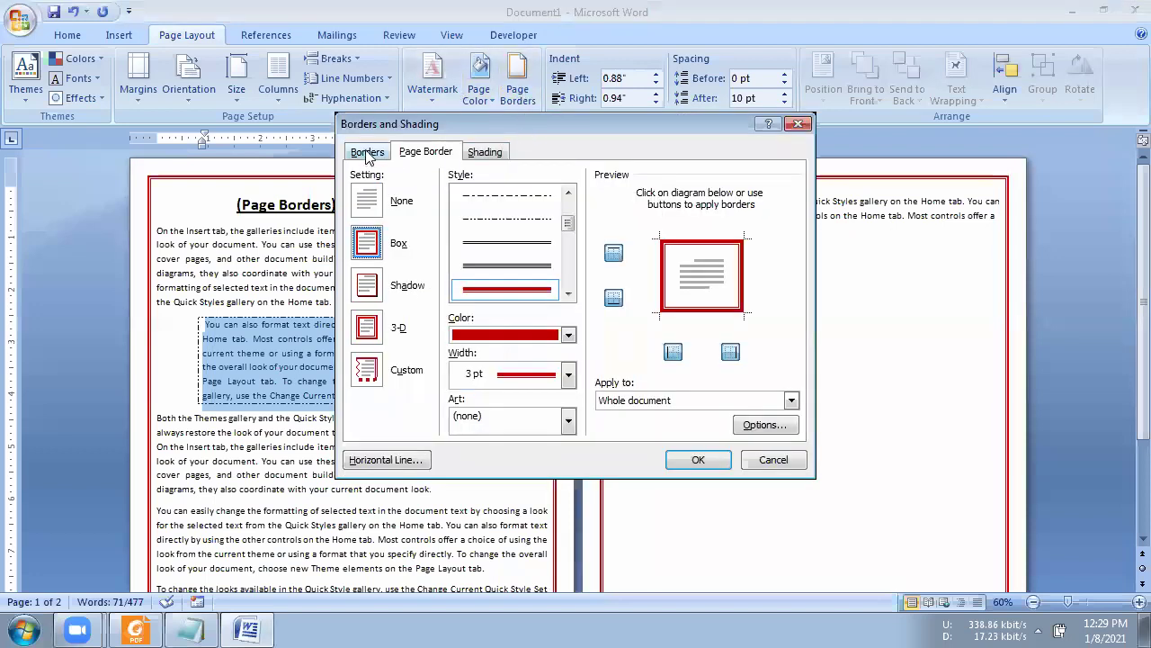
{"action": "left_click", "coordinate": [367, 151]}
{"action": "left_click", "coordinate": [568, 294]}
{"action": "left_click", "coordinate": [568, 294]}
{"action": "left_click", "coordinate": [526, 290]}
{"action": "left_click", "coordinate": [544, 375]}
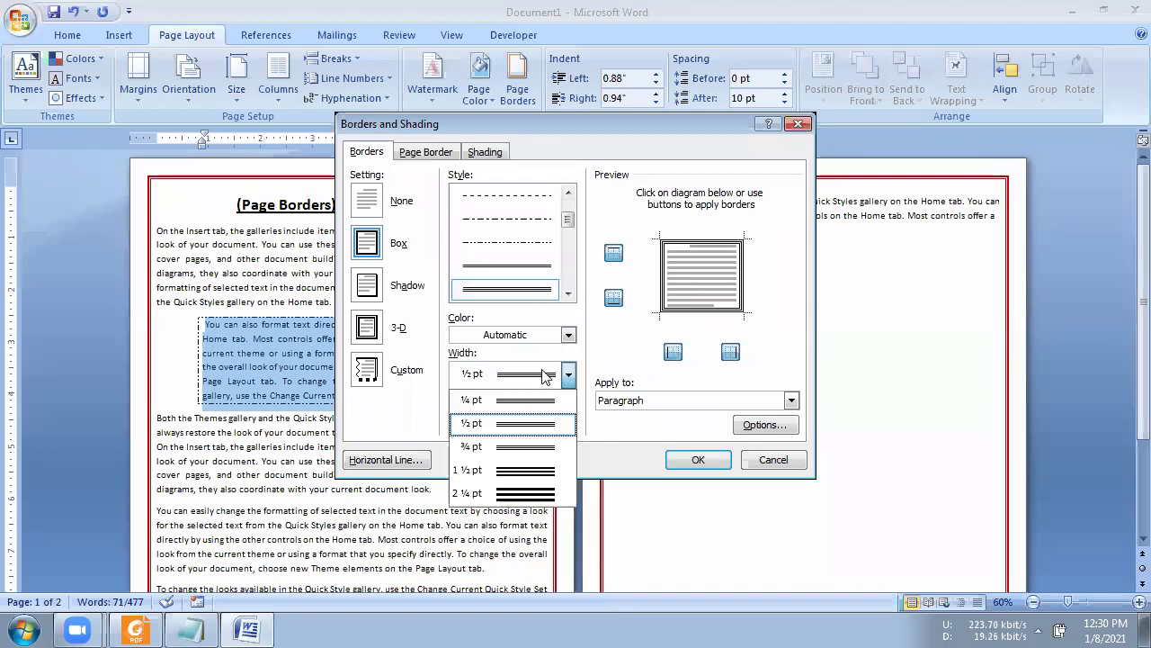
{"action": "left_click", "coordinate": [530, 381]}
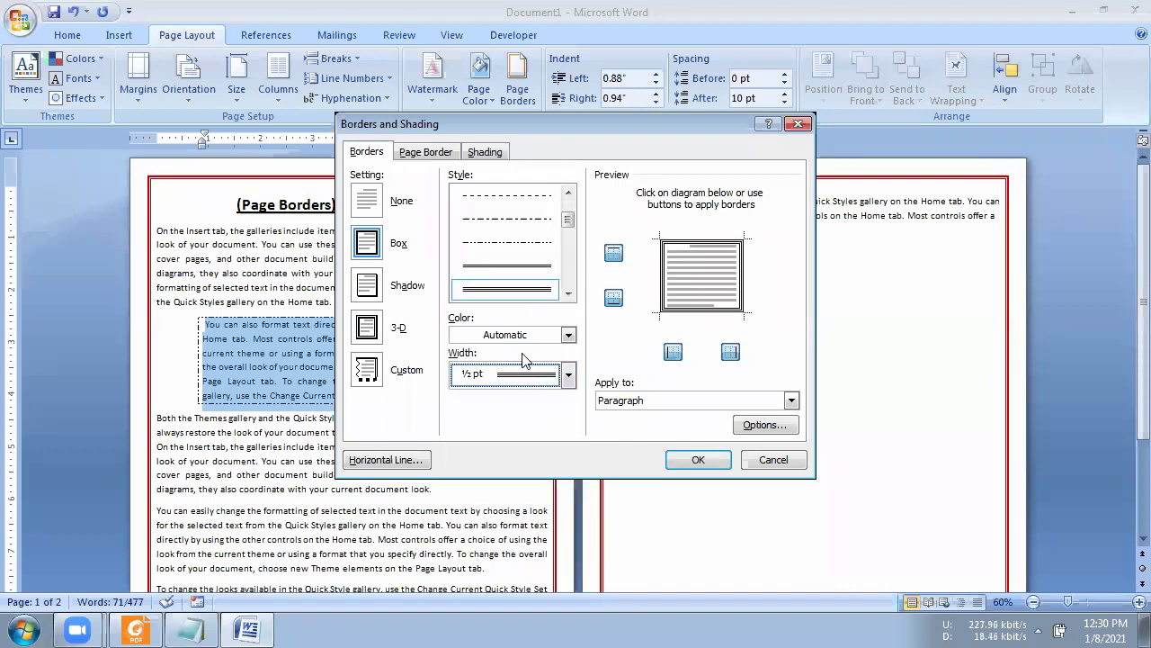
{"action": "left_click", "coordinate": [525, 334]}
{"action": "left_click", "coordinate": [503, 449]}
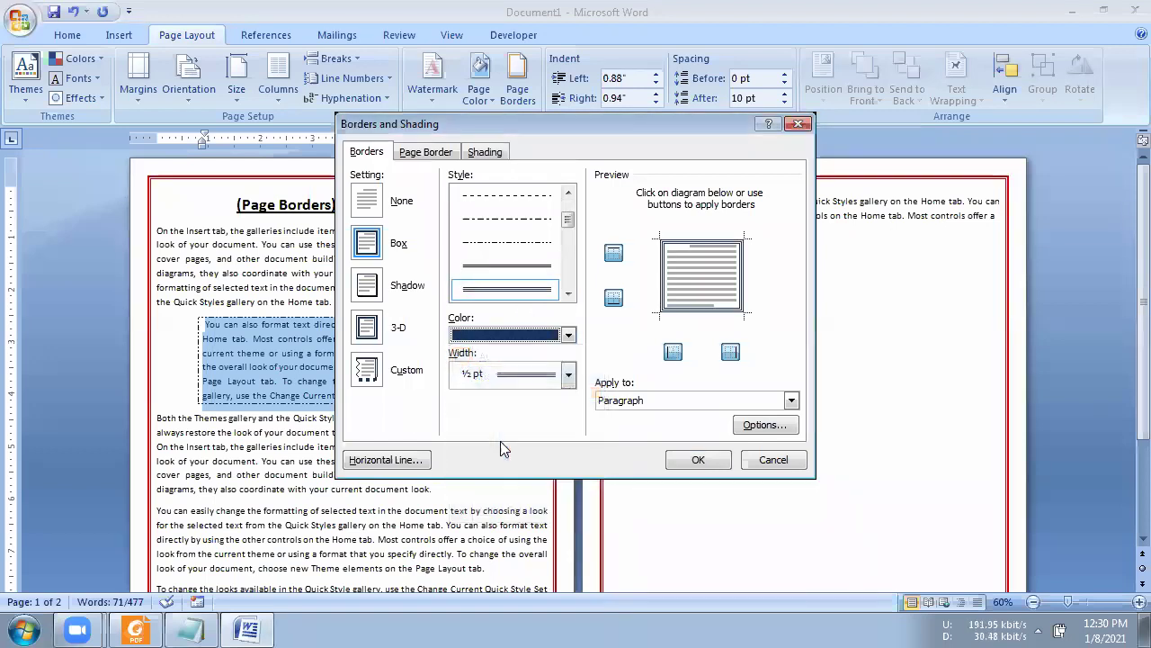
{"action": "left_click", "coordinate": [568, 294]}
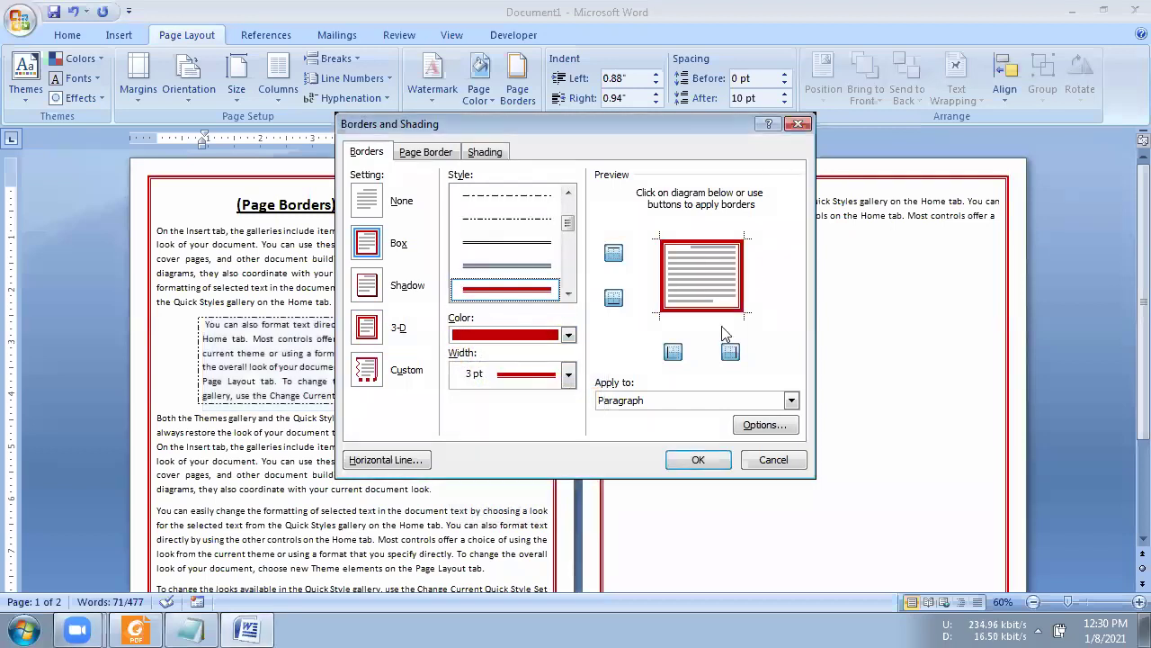
{"action": "left_click", "coordinate": [698, 460]}
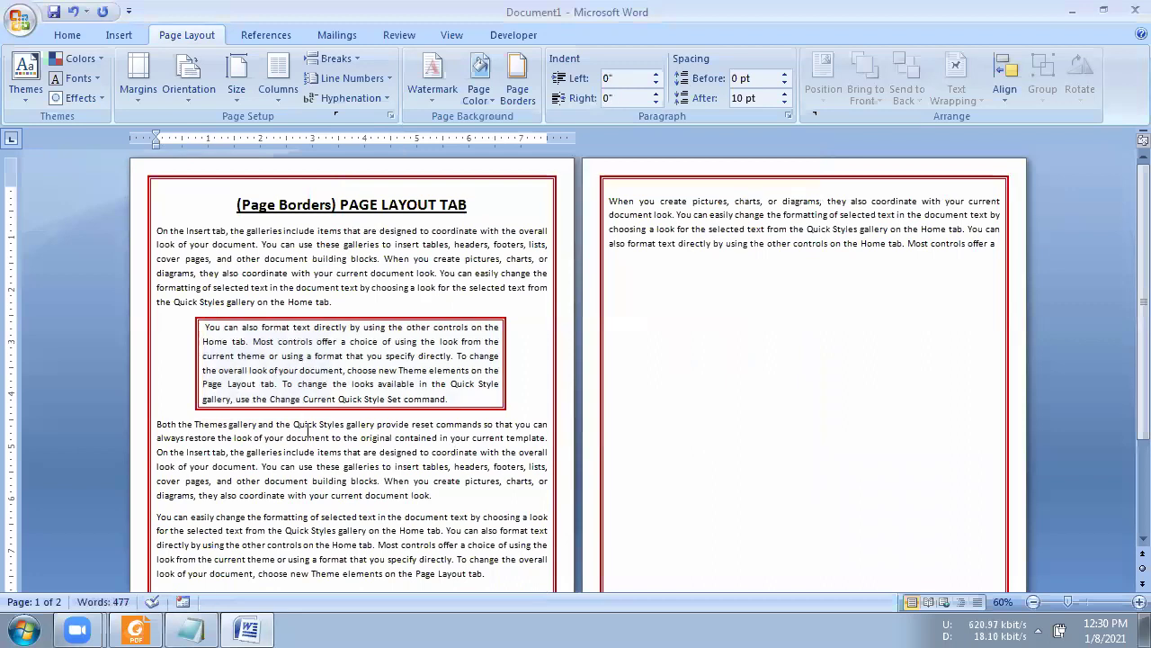
Give the paragraph below the red box a blue shading fill.
{"action": "left_click", "coordinate": [516, 90]}
{"action": "left_click", "coordinate": [369, 153]}
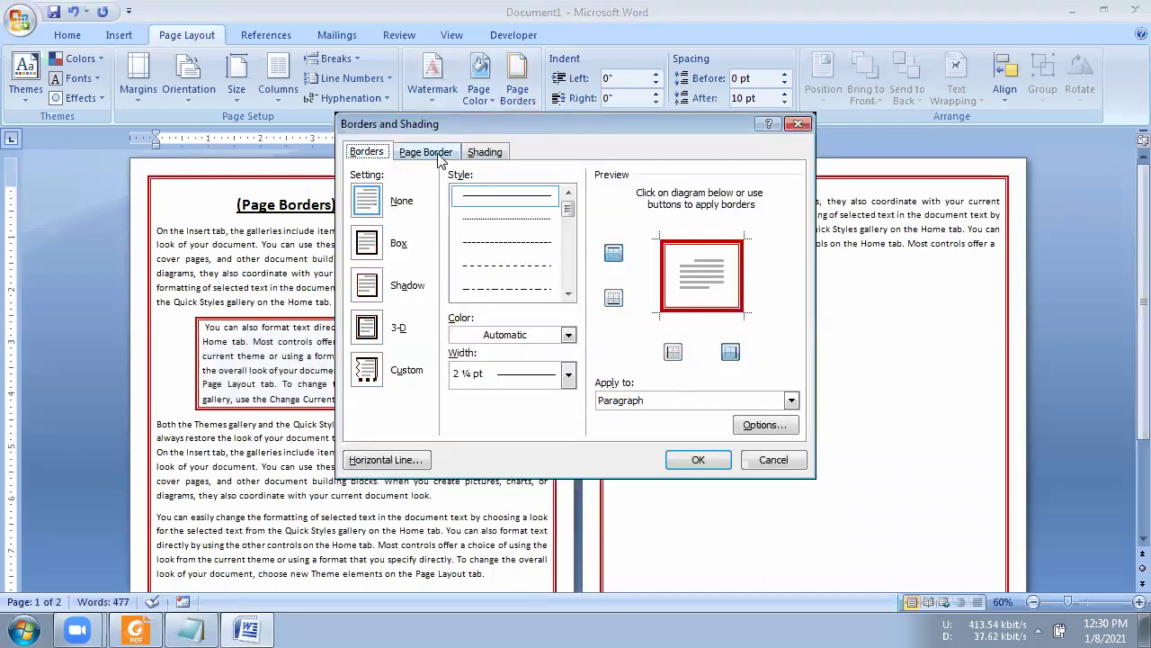
{"action": "left_click", "coordinate": [484, 153]}
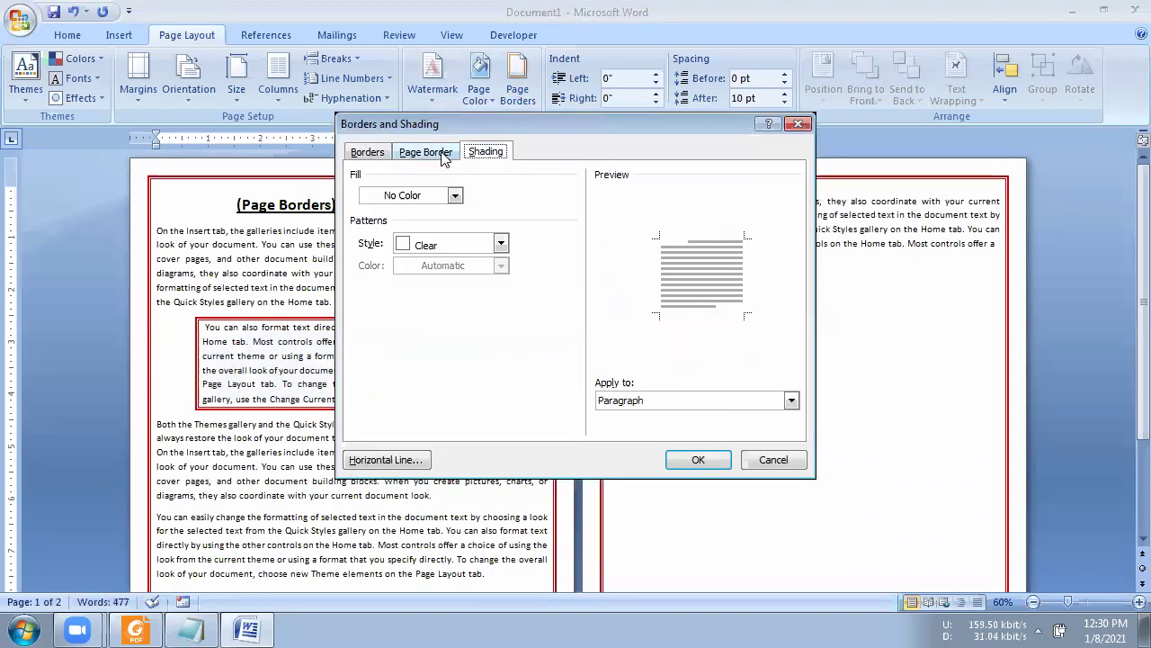
{"action": "left_click", "coordinate": [441, 196]}
{"action": "left_click", "coordinate": [412, 264]}
{"action": "left_click", "coordinate": [714, 461]}
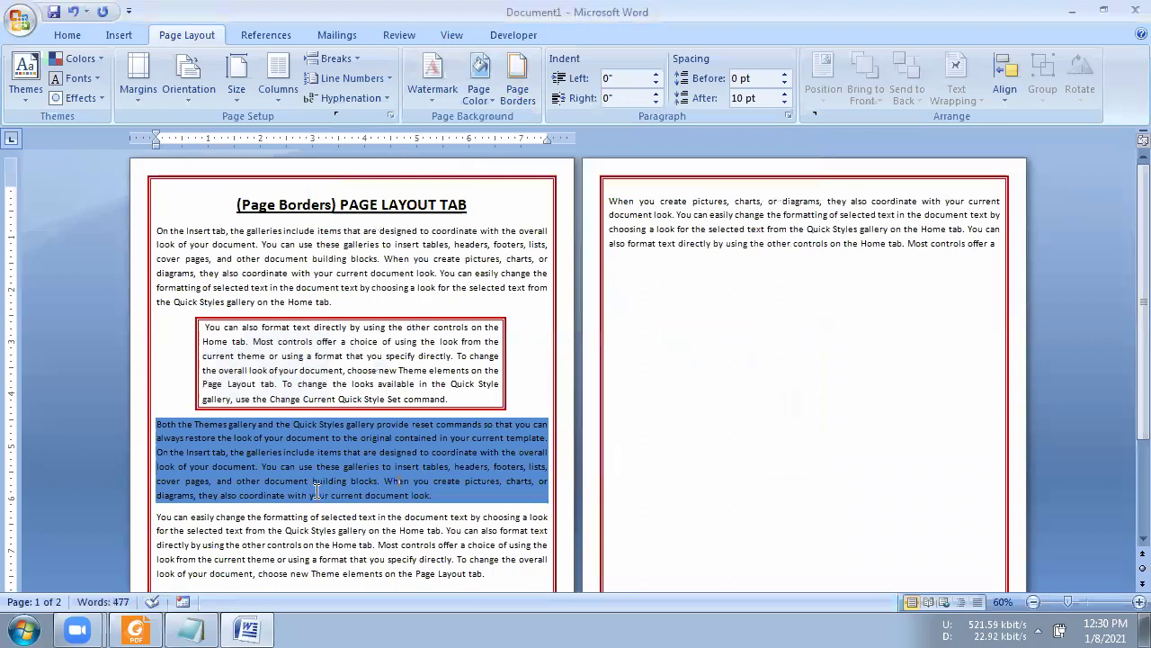
Fill the red-boxed indented paragraph with light blue shading.
{"action": "left_click_drag", "start_coordinate": [459, 413], "coordinate": [207, 321]}
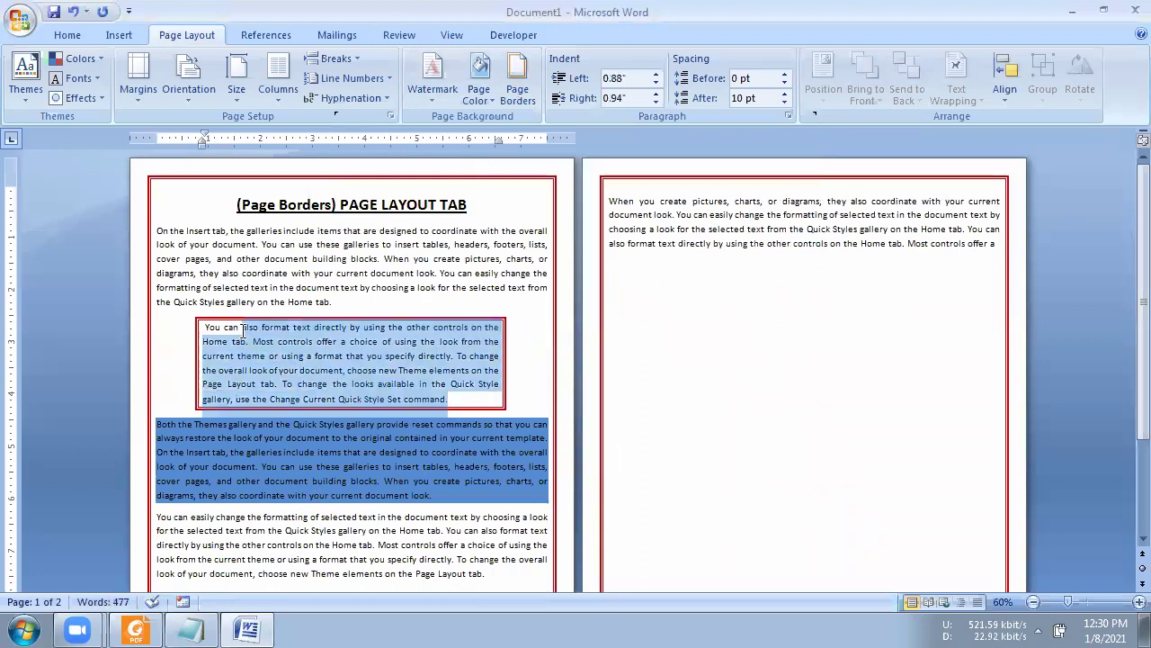
{"action": "left_click", "coordinate": [530, 95]}
{"action": "left_click", "coordinate": [485, 151]}
{"action": "left_click", "coordinate": [466, 243]}
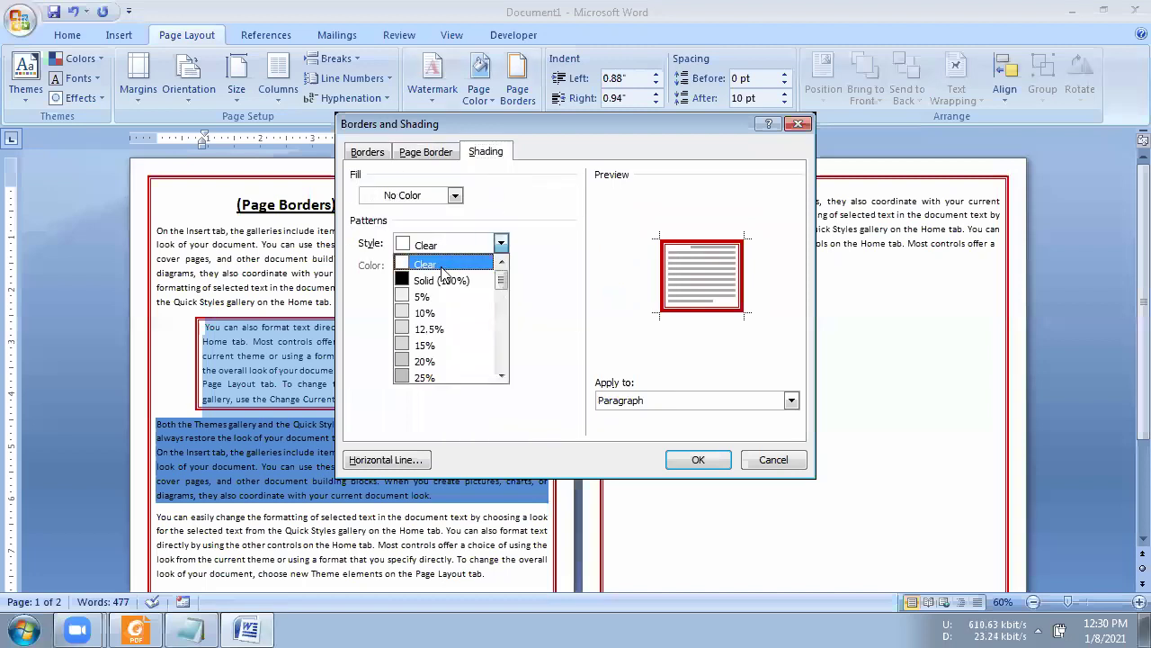
{"action": "left_click", "coordinate": [416, 194]}
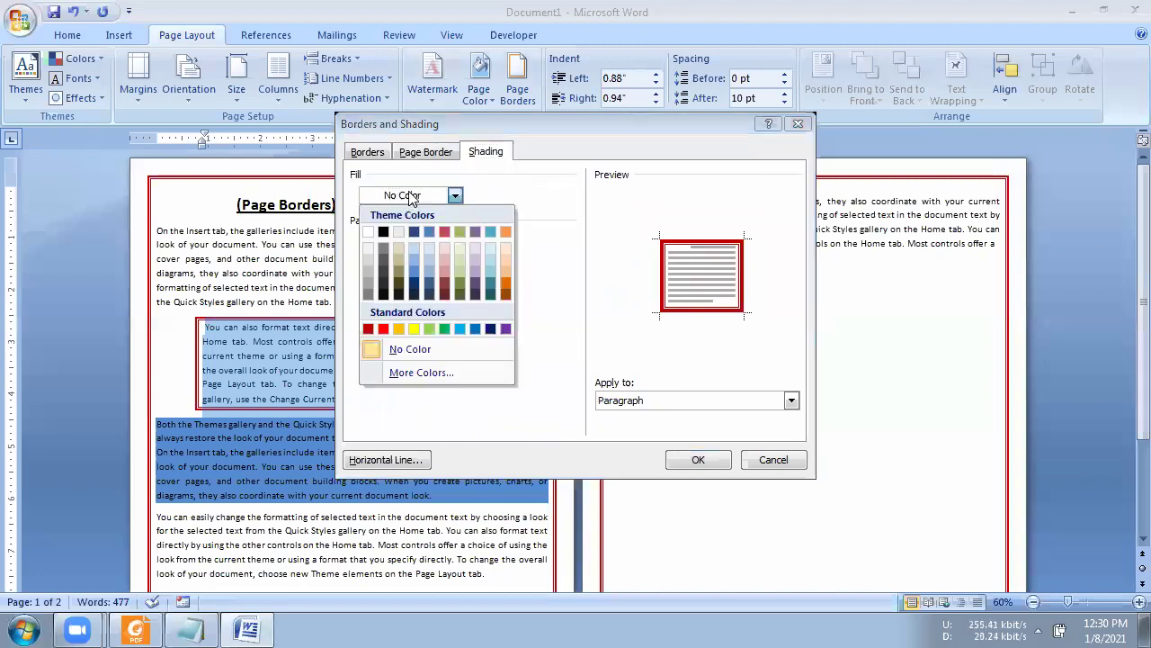
{"action": "left_click", "coordinate": [415, 255]}
{"action": "left_click", "coordinate": [705, 462]}
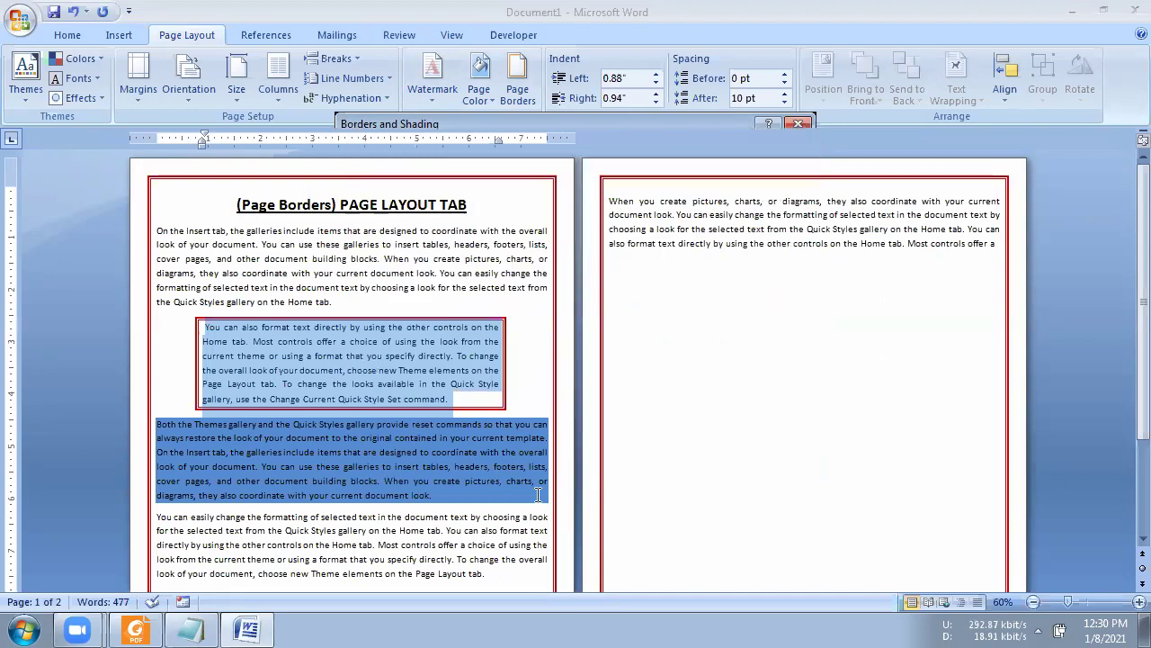
{"action": "left_click", "coordinate": [859, 336]}
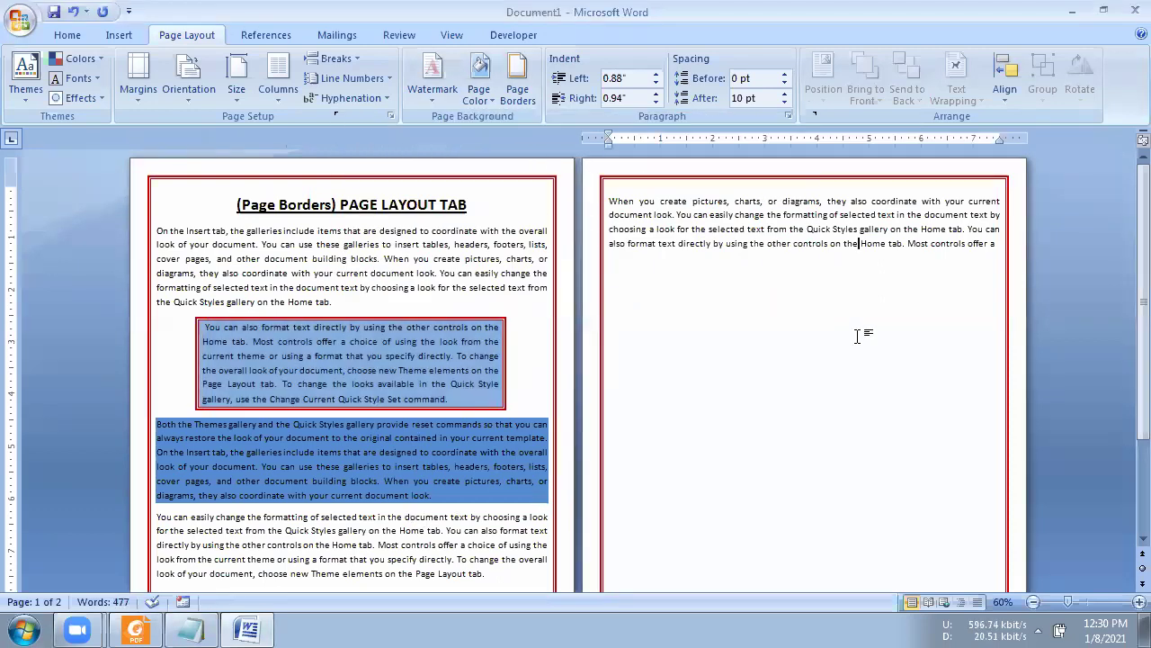
{"action": "scroll", "coordinate": [860, 333], "scroll_direction": "down", "scroll_amount": 2}
{"action": "scroll", "coordinate": [812, 386], "scroll_direction": "down", "scroll_amount": 1}
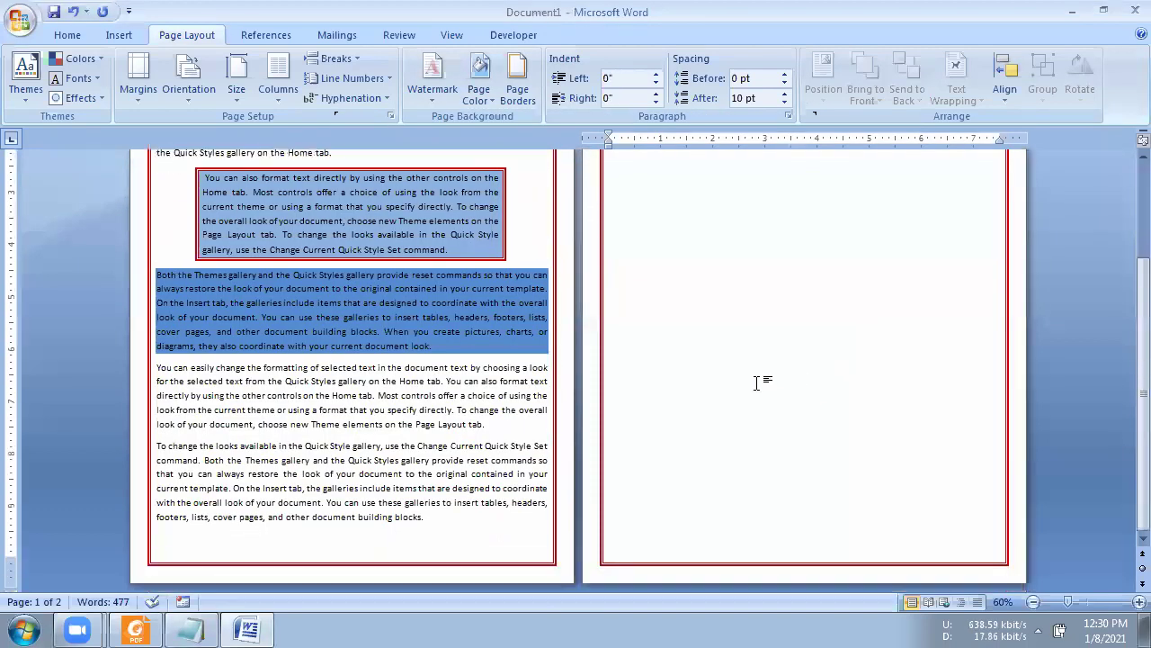
{"action": "scroll", "coordinate": [756, 382], "scroll_direction": "up", "scroll_amount": 1}
{"action": "scroll", "coordinate": [756, 383], "scroll_direction": "up", "scroll_amount": 2}
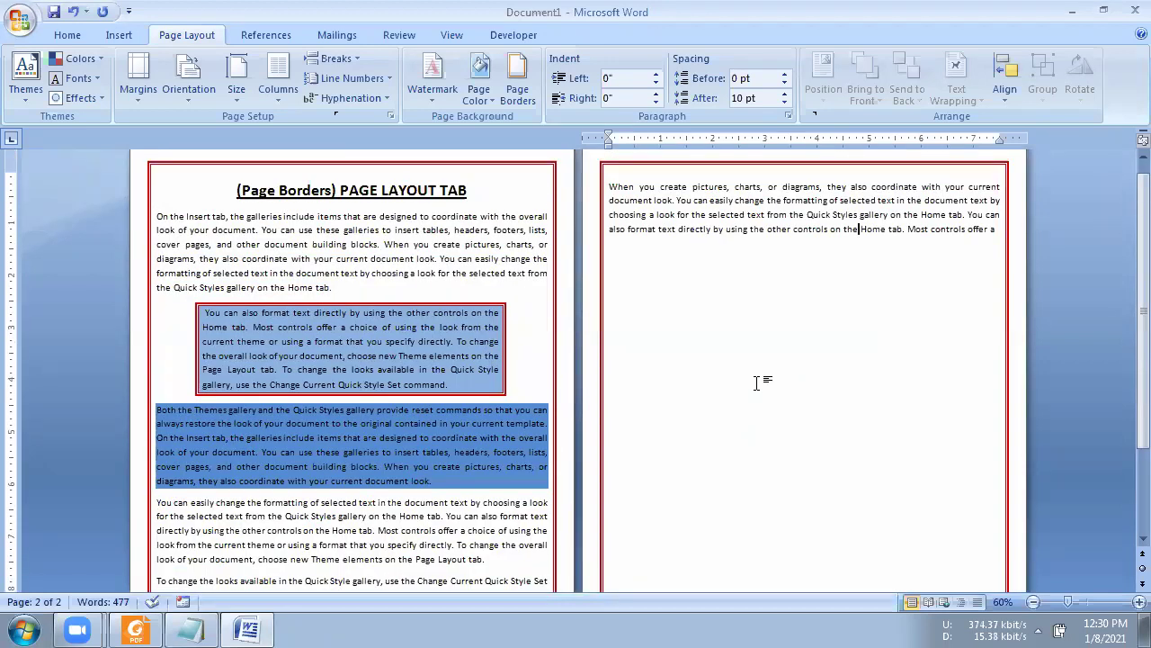
{"action": "scroll", "coordinate": [756, 382], "scroll_direction": "up", "scroll_amount": 1}
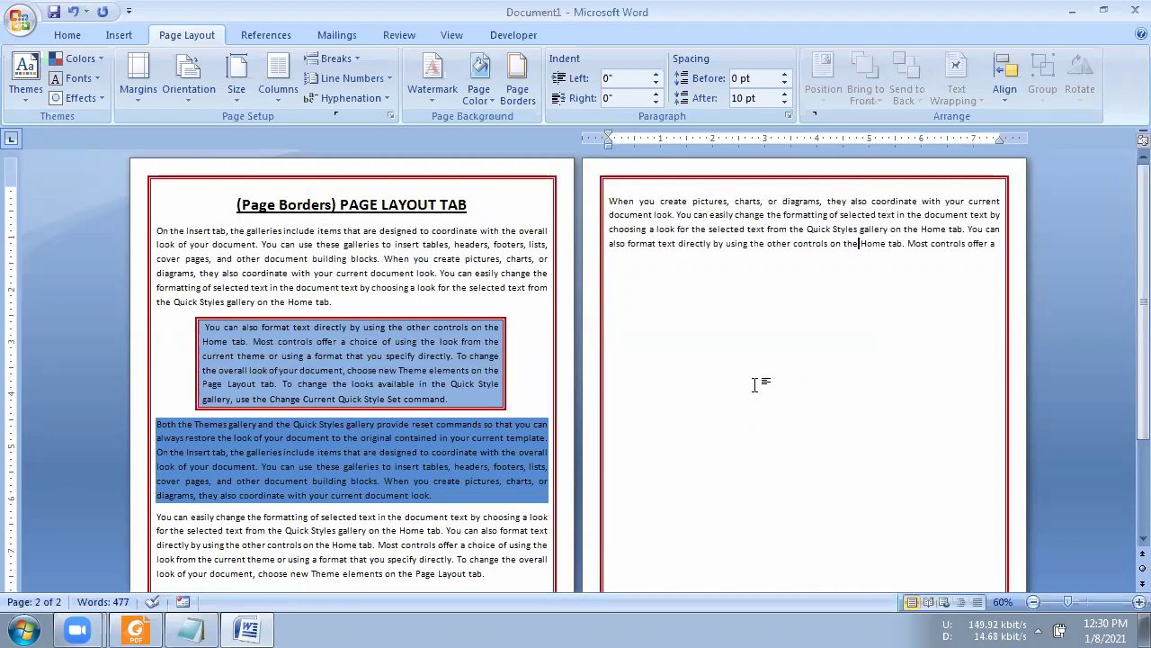